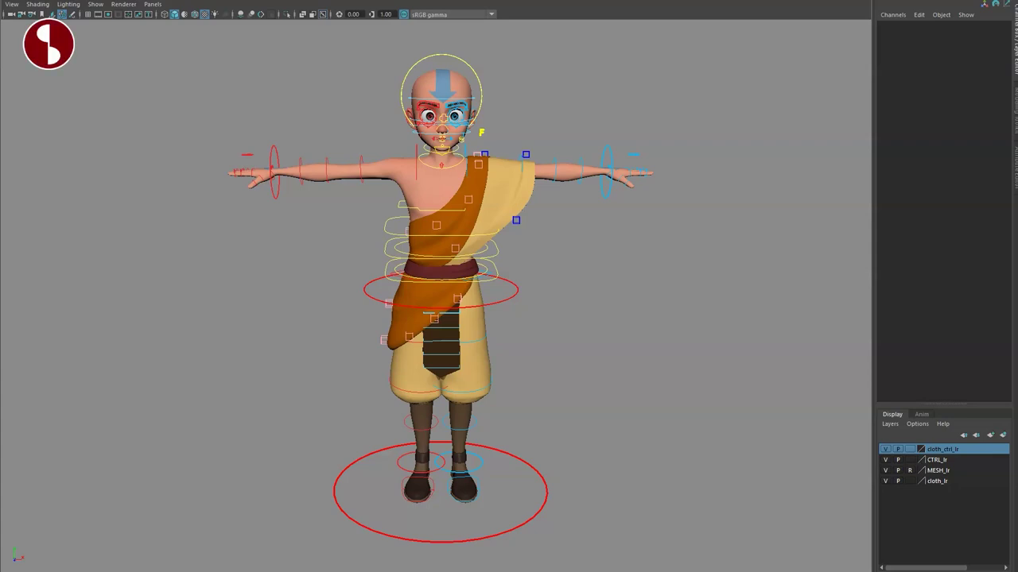
{"action": "left_click_drag", "start_coordinate": [200, 325], "coordinate": [738, 295], "text": "alt"}
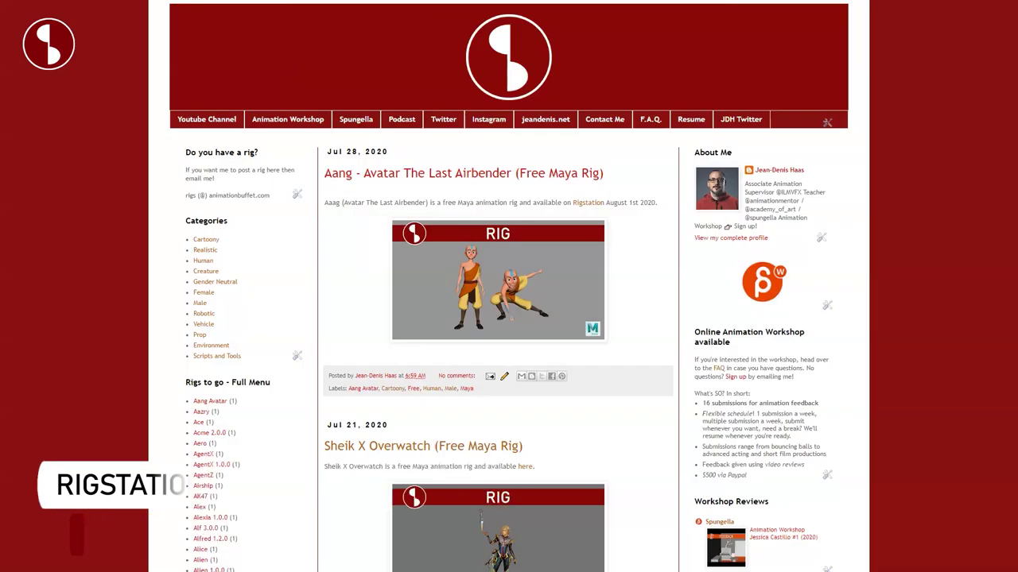
- Look through the recent free Maya rig posts on the rig blog
{"action": "scroll", "coordinate": [509, 318], "scroll_direction": "down", "scroll_amount": 10}
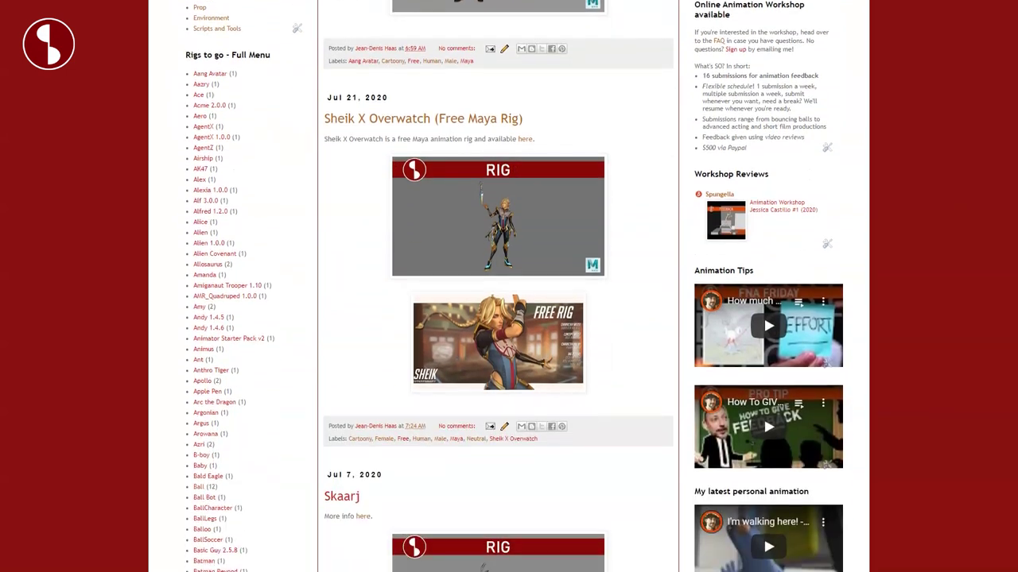
{"action": "scroll", "coordinate": [508, 318], "scroll_direction": "down", "scroll_amount": 10}
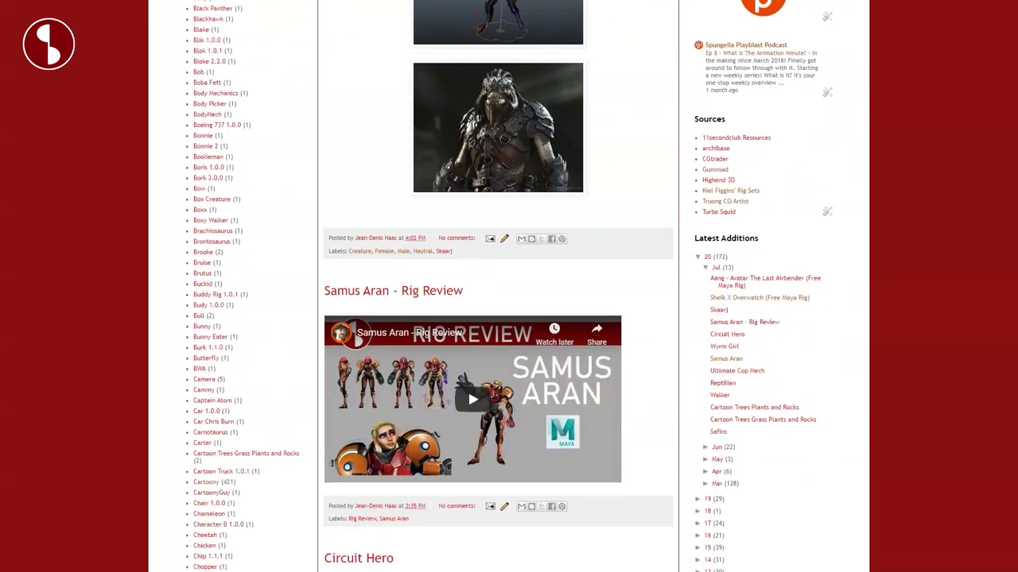
{"action": "scroll", "coordinate": [508, 318], "scroll_direction": "down", "scroll_amount": 11}
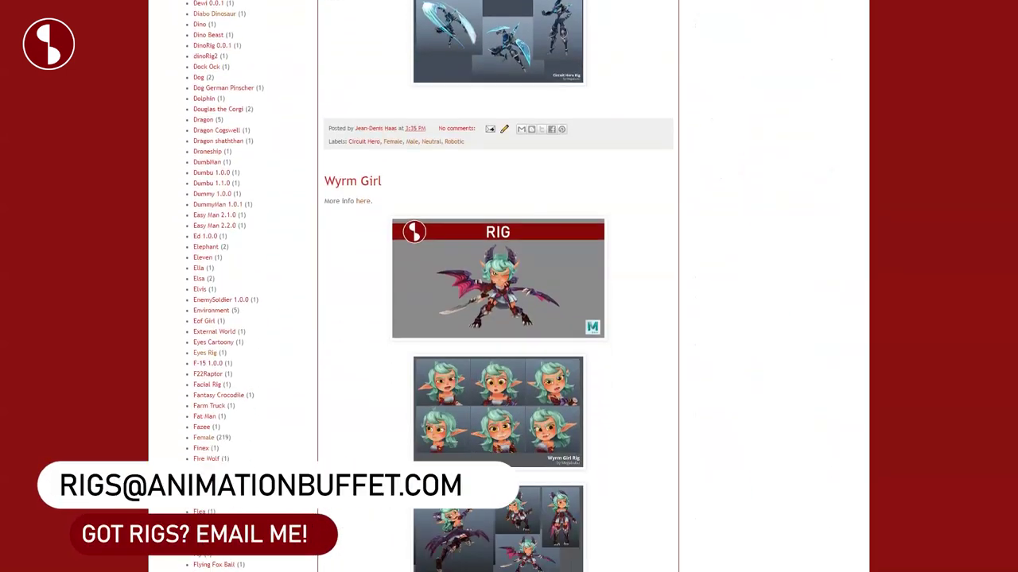
{"action": "scroll", "coordinate": [1016, 133], "scroll_direction": "down", "scroll_amount": 8}
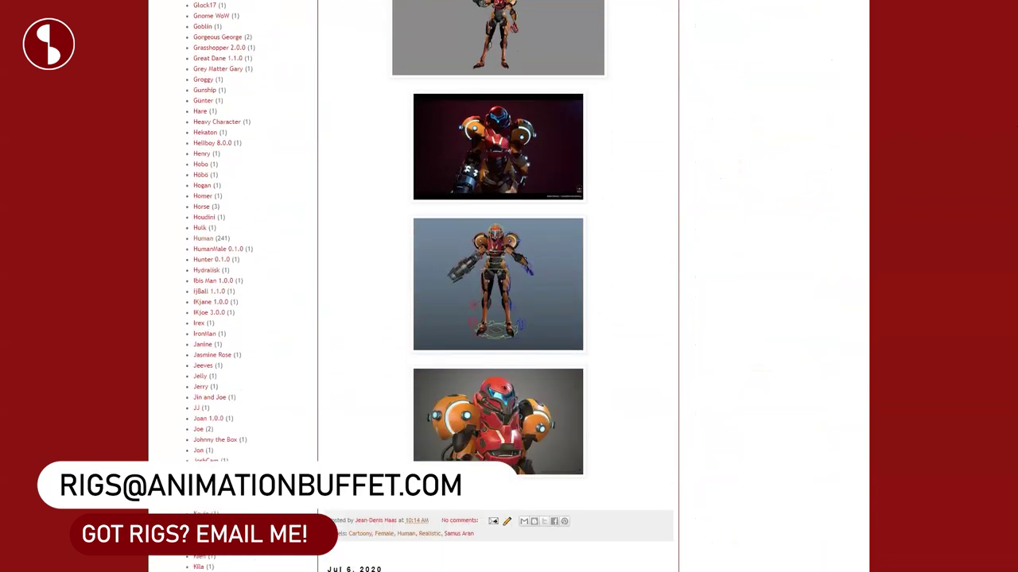
{"action": "scroll", "coordinate": [1009, 171], "scroll_direction": "down", "scroll_amount": 5}
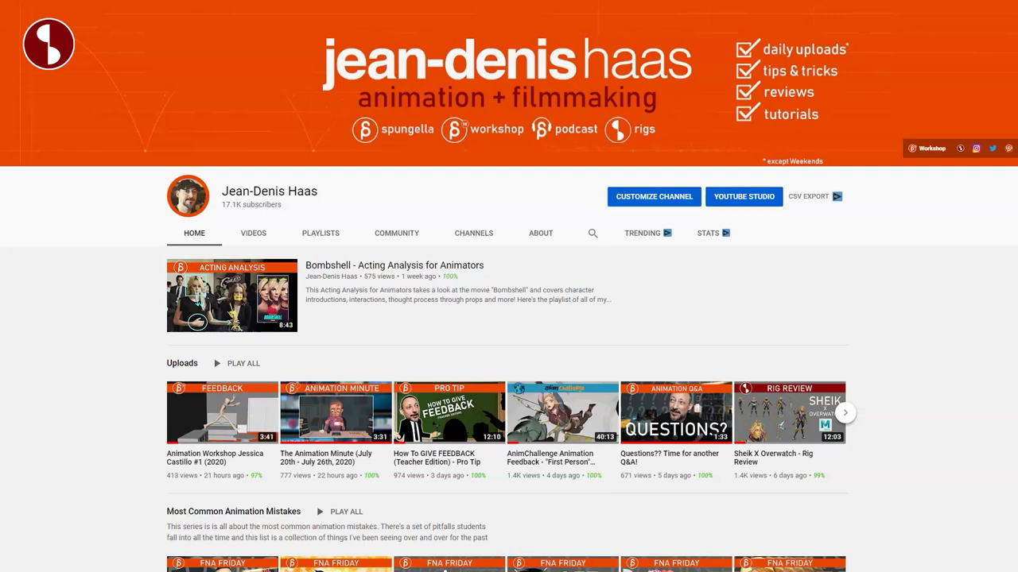
- Switch to the YouTube channel and look through its uploads, animation mistakes, rig reviews and pro tips
{"action": "scroll", "coordinate": [509, 318], "scroll_direction": "down", "scroll_amount": 2}
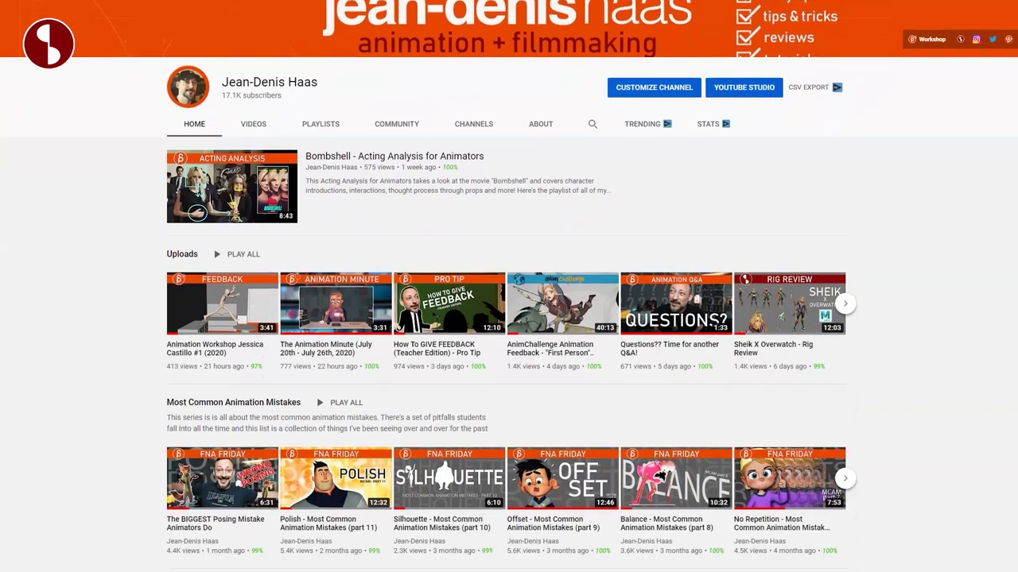
{"action": "scroll", "coordinate": [509, 318], "scroll_direction": "down", "scroll_amount": 3}
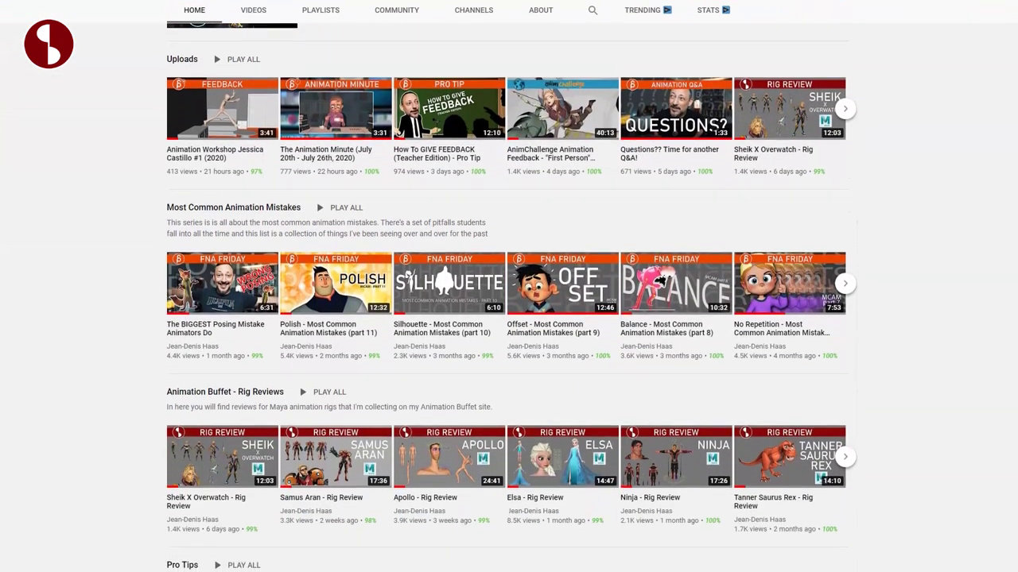
{"action": "scroll", "coordinate": [509, 318], "scroll_direction": "down", "scroll_amount": 3}
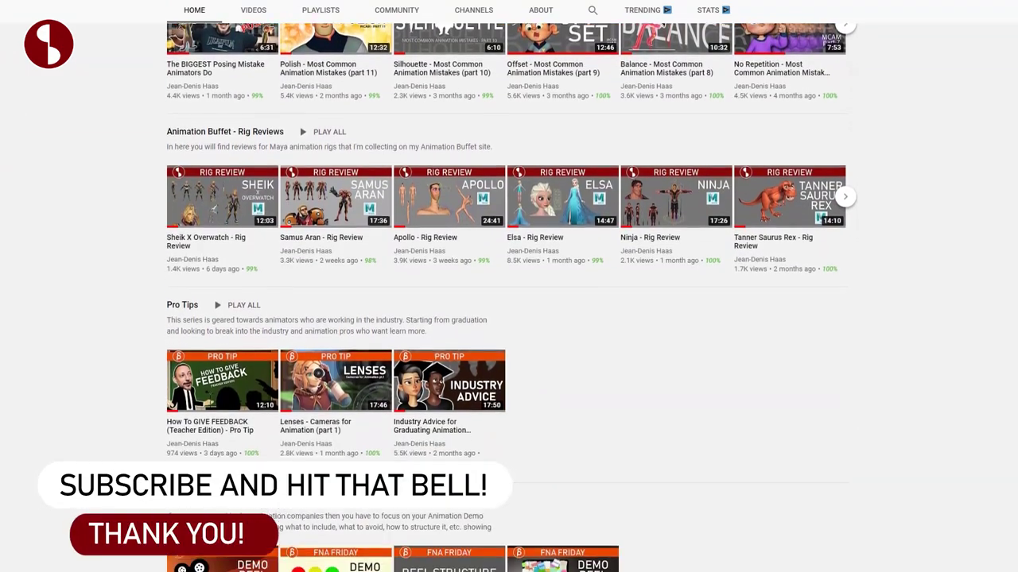
{"action": "scroll", "coordinate": [508, 318], "scroll_direction": "down", "scroll_amount": 4}
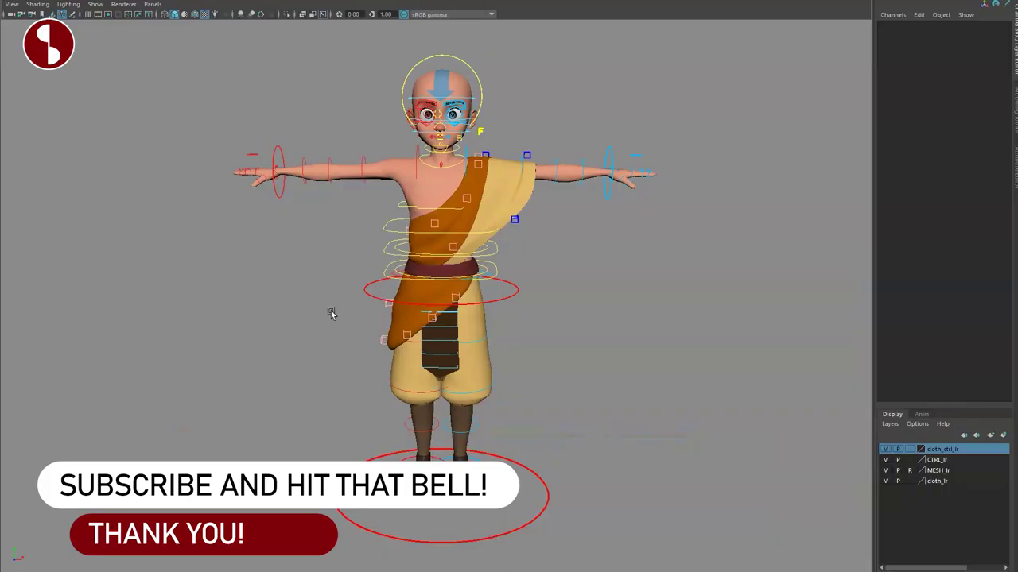
- Examine the character rig in Maya, checking the contents of the cloth_lr, MESH_lr and CTRL_lr display layers by toggling their visibility
{"action": "left_click_drag", "start_coordinate": [331, 314], "coordinate": [767, 284], "text": "alt"}
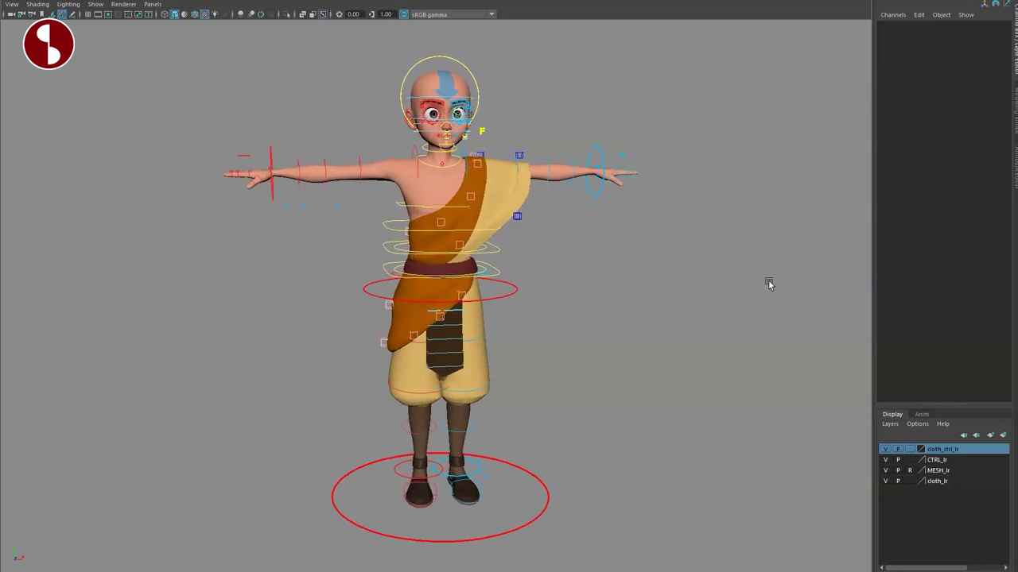
{"action": "left_click_drag", "start_coordinate": [579, 318], "coordinate": [489, 318], "text": "alt"}
{"action": "middle_click_drag", "start_coordinate": [489, 318], "coordinate": [516, 326], "text": "alt"}
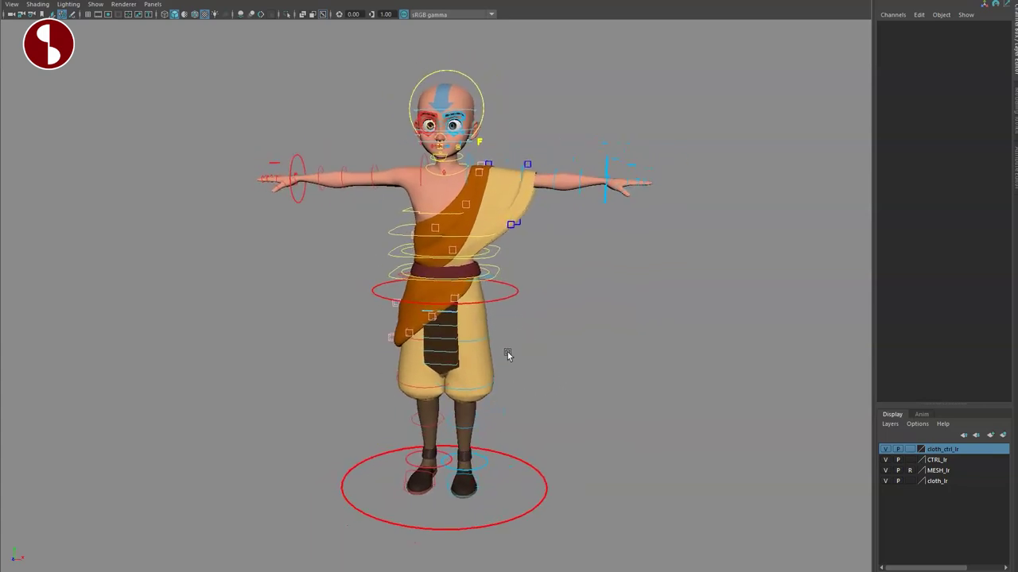
{"action": "left_click_drag", "start_coordinate": [507, 352], "coordinate": [464, 329], "text": "alt"}
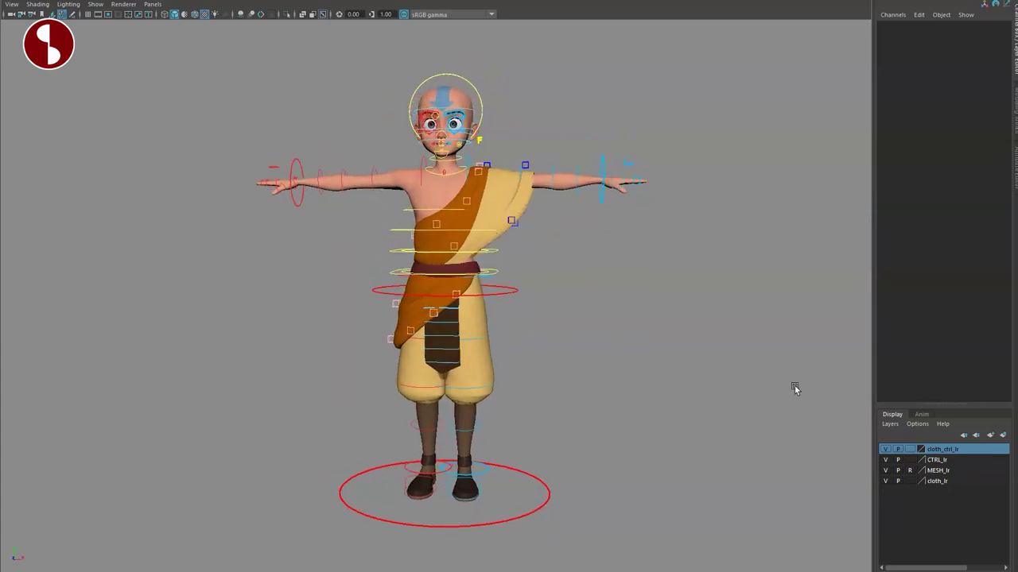
{"action": "left_click", "coordinate": [885, 482]}
{"action": "left_click", "coordinate": [885, 481]}
{"action": "left_click", "coordinate": [882, 471]}
{"action": "left_click", "coordinate": [885, 472]}
{"action": "left_click", "coordinate": [886, 471]}
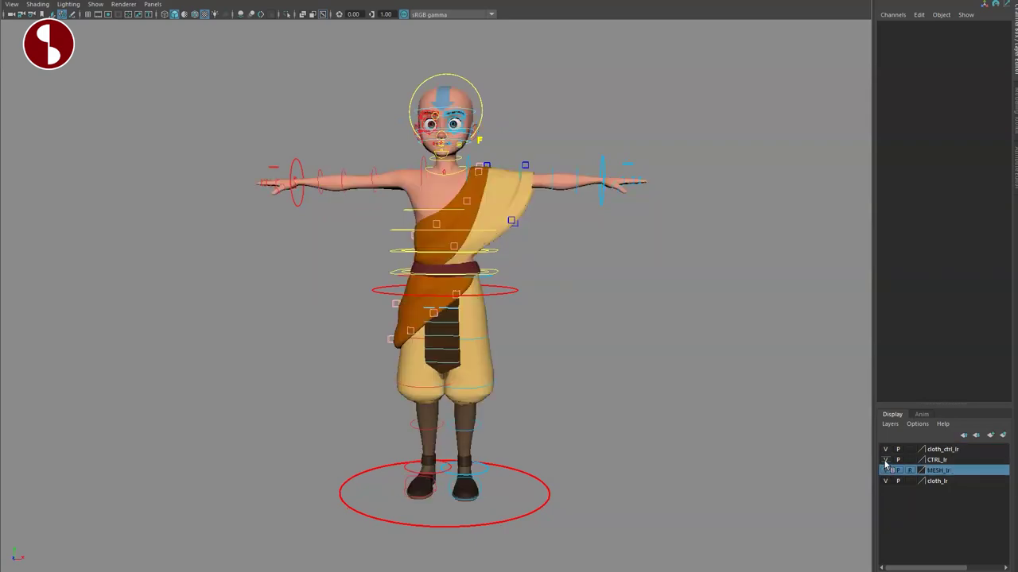
{"action": "left_click", "coordinate": [885, 460]}
{"action": "left_click", "coordinate": [885, 461]}
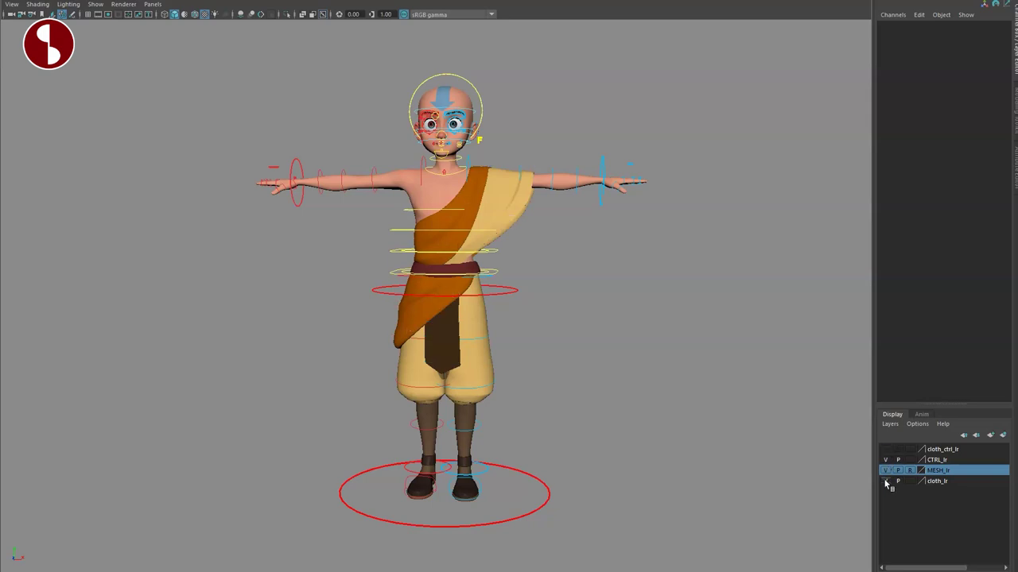
- Hide the cloth_ctrl_lr and cloth_lr display layers, leaving the body mesh and main controls displayed
{"action": "left_click", "coordinate": [886, 482]}
{"action": "left_click", "coordinate": [885, 481]}
{"action": "left_click", "coordinate": [885, 481]}
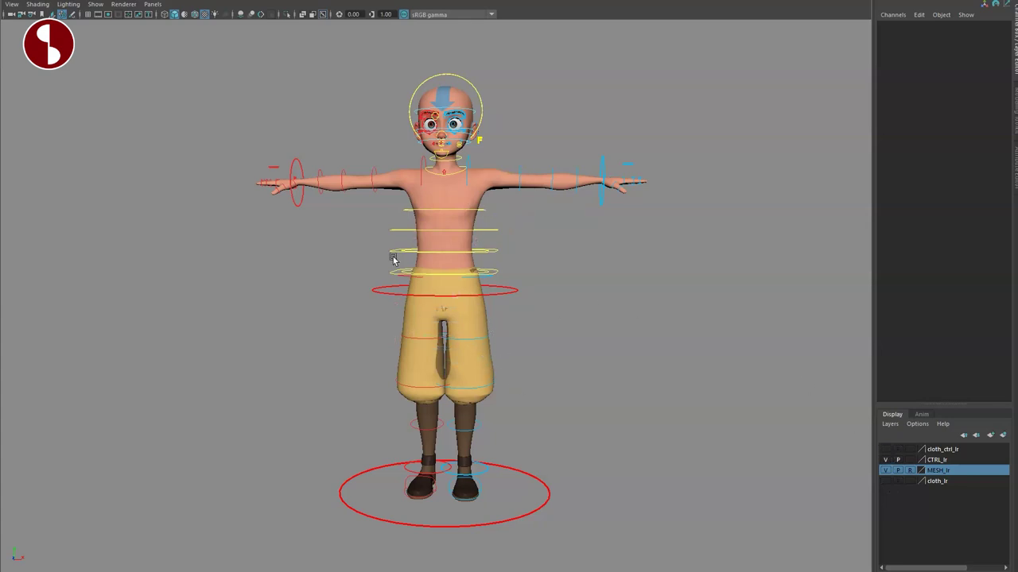
- Try scaling the whole rig with the master control at the feet, and undo the scaling
{"action": "mouse_move", "coordinate": [293, 286]}
{"action": "left_mouse_down", "text": "alt"}
{"action": "mouse_move", "coordinate": [548, 284]}
{"action": "mouse_move", "coordinate": [291, 294]}
{"action": "left_mouse_up", "text": "alt"}
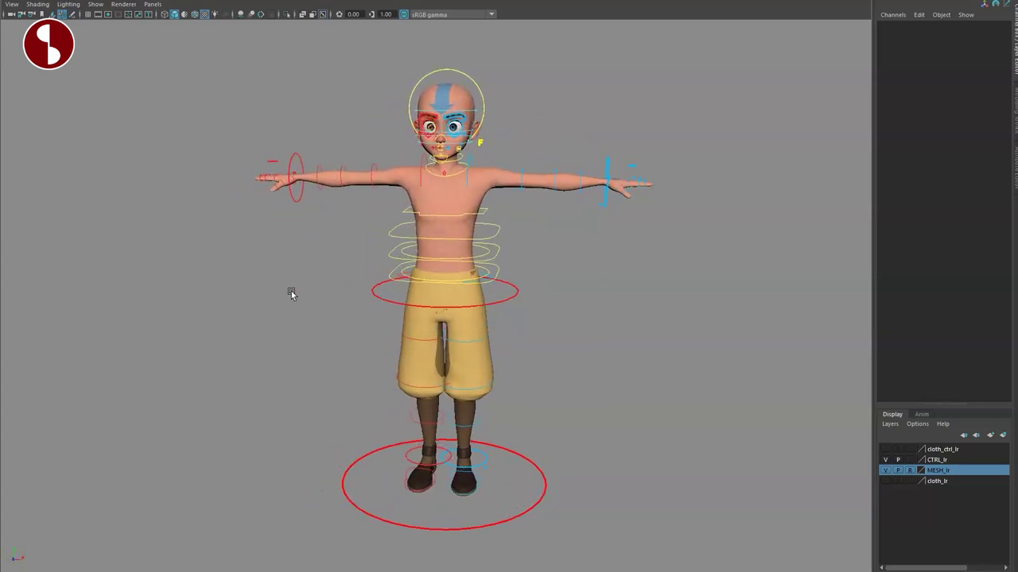
{"action": "left_click", "coordinate": [521, 490]}
{"action": "left_click_drag", "start_coordinate": [470, 371], "coordinate": [453, 387], "text": "alt"}
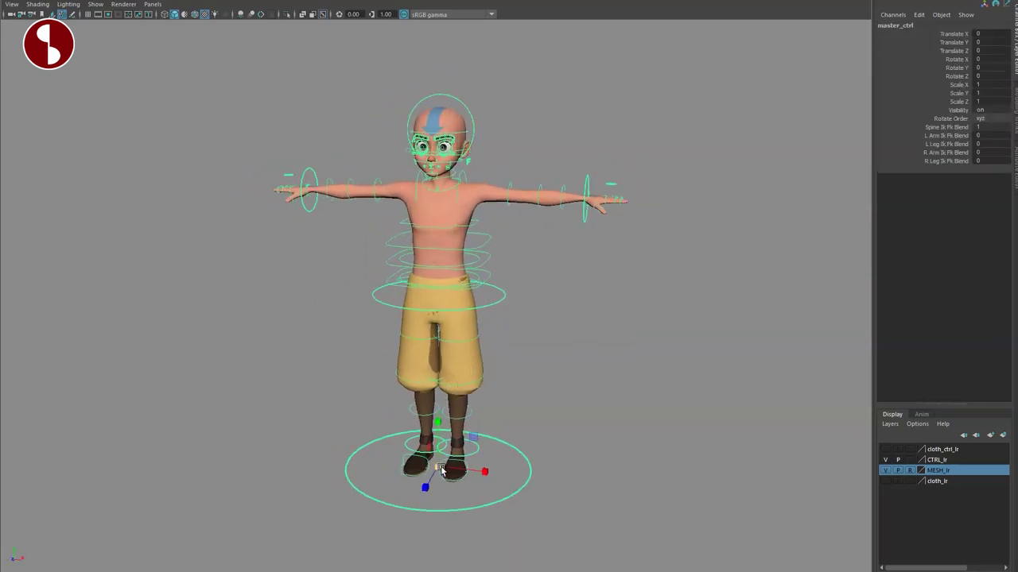
{"action": "left_click_drag", "start_coordinate": [442, 470], "coordinate": [440, 439]}
{"action": "key", "text": "ctrl+z"}
- Set the Ik Fk Blend of both arms and both legs to 1 on the master control
{"action": "middle_click_drag", "start_coordinate": [511, 334], "coordinate": [549, 281], "text": "alt"}
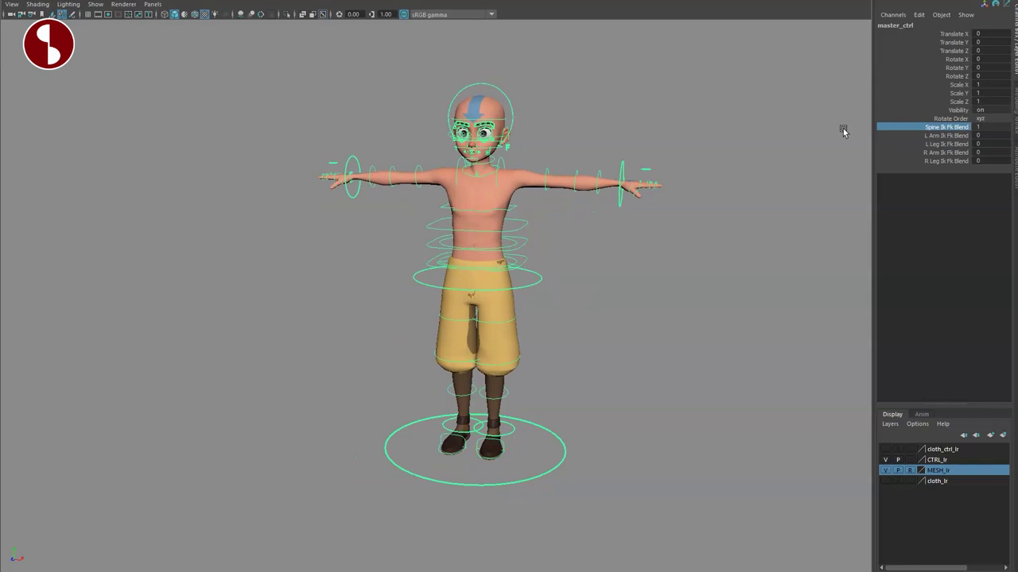
{"action": "left_click_drag", "start_coordinate": [923, 137], "coordinate": [911, 160]}
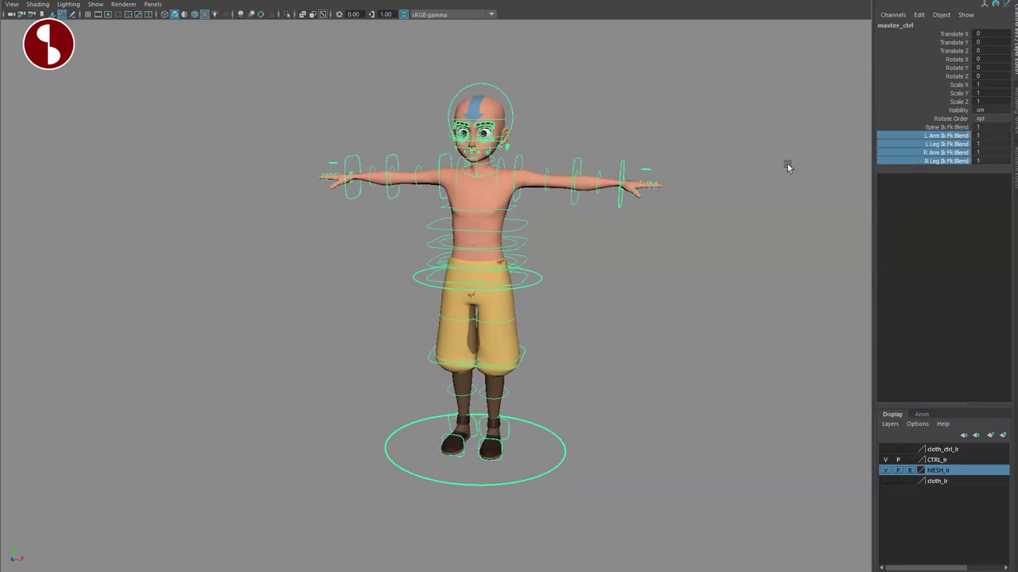
{"action": "left_click", "coordinate": [741, 243]}
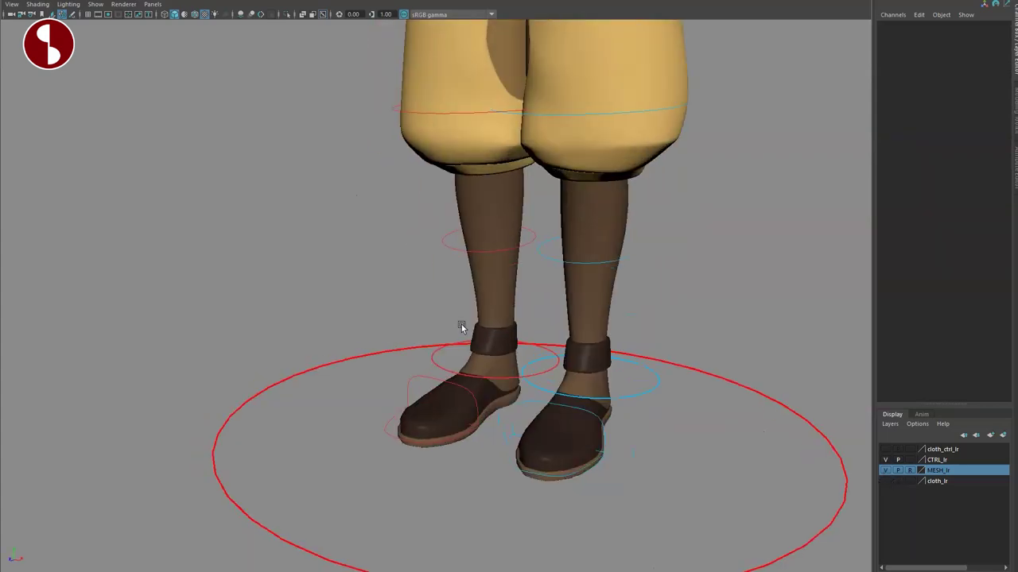
- Move the left leg IK control to about X 4.65, Y 21.5, Z -9.9 and rotate it about 4.6 degrees in Y
{"action": "left_click_drag", "start_coordinate": [461, 328], "coordinate": [475, 294], "text": "alt"}
{"action": "left_click", "coordinate": [572, 305]}
{"action": "left_click_drag", "start_coordinate": [574, 307], "coordinate": [615, 382], "text": "alt"}
{"action": "right_click_drag", "start_coordinate": [615, 381], "coordinate": [571, 365], "text": "alt"}
{"action": "key", "text": "w"}
{"action": "left_click_drag", "start_coordinate": [527, 323], "coordinate": [570, 246]}
{"action": "middle_click_drag", "start_coordinate": [570, 246], "coordinate": [583, 349], "text": "alt"}
{"action": "right_click_drag", "start_coordinate": [583, 349], "coordinate": [454, 304], "text": "alt"}
{"action": "left_click_drag", "start_coordinate": [454, 304], "coordinate": [468, 307], "text": "alt"}
{"action": "key", "text": "e"}
{"action": "mouse_move", "coordinate": [528, 333]}
{"action": "left_mouse_down"}
{"action": "mouse_move", "coordinate": [534, 297]}
{"action": "mouse_move", "coordinate": [545, 310]}
{"action": "mouse_move", "coordinate": [509, 314]}
{"action": "mouse_move", "coordinate": [528, 318]}
{"action": "left_mouse_up"}
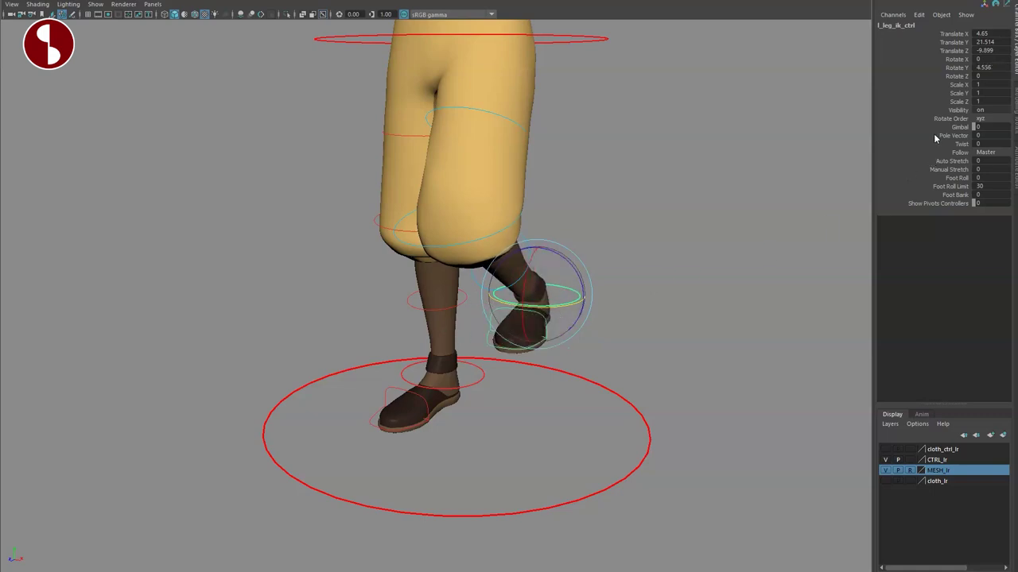
- Try moving the left leg's pole vector control and check its Follow options
{"action": "left_click", "coordinate": [385, 289]}
{"action": "key", "text": "w"}
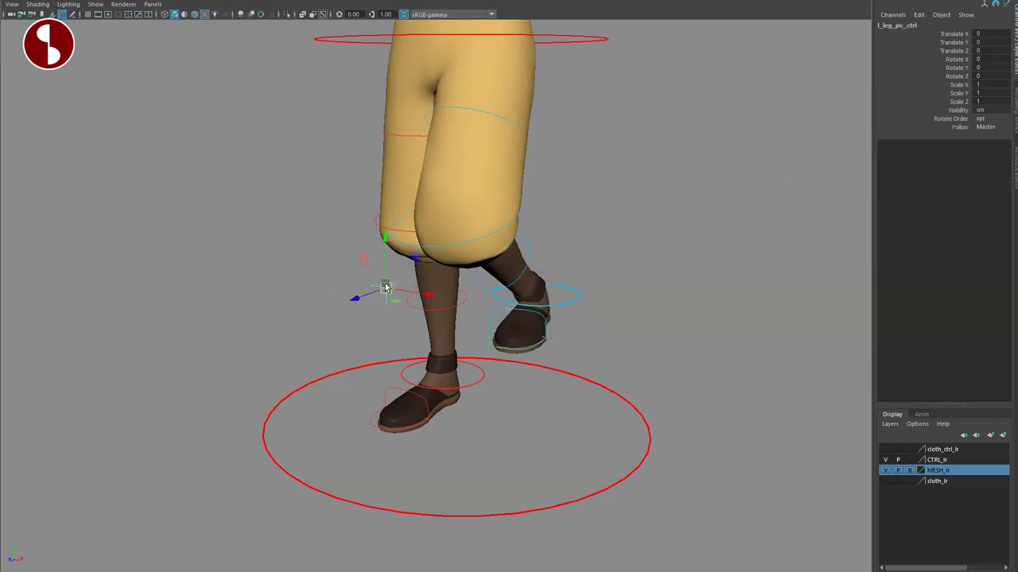
{"action": "left_click_drag", "start_coordinate": [386, 288], "coordinate": [532, 302]}
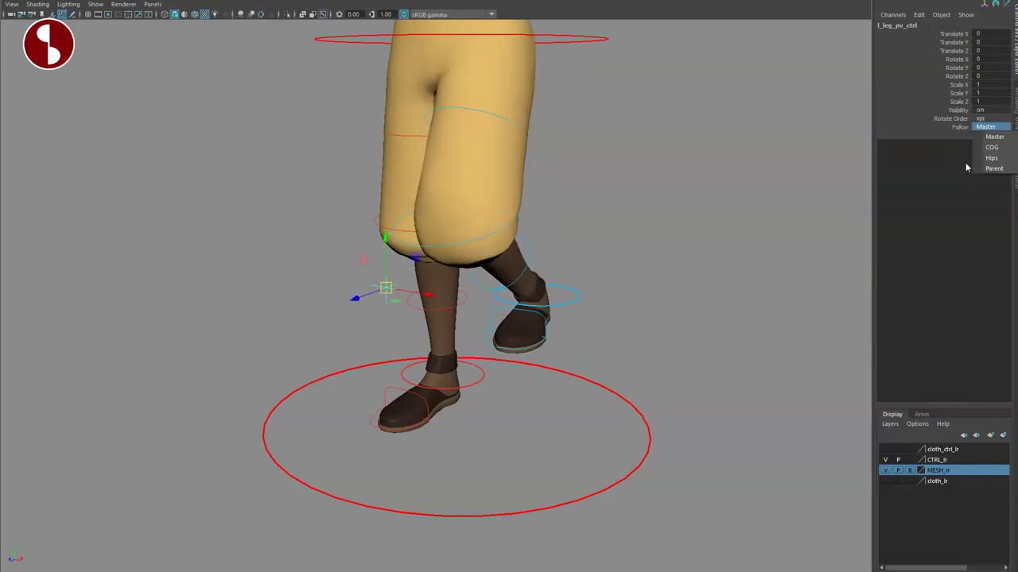
{"action": "left_click", "coordinate": [539, 287]}
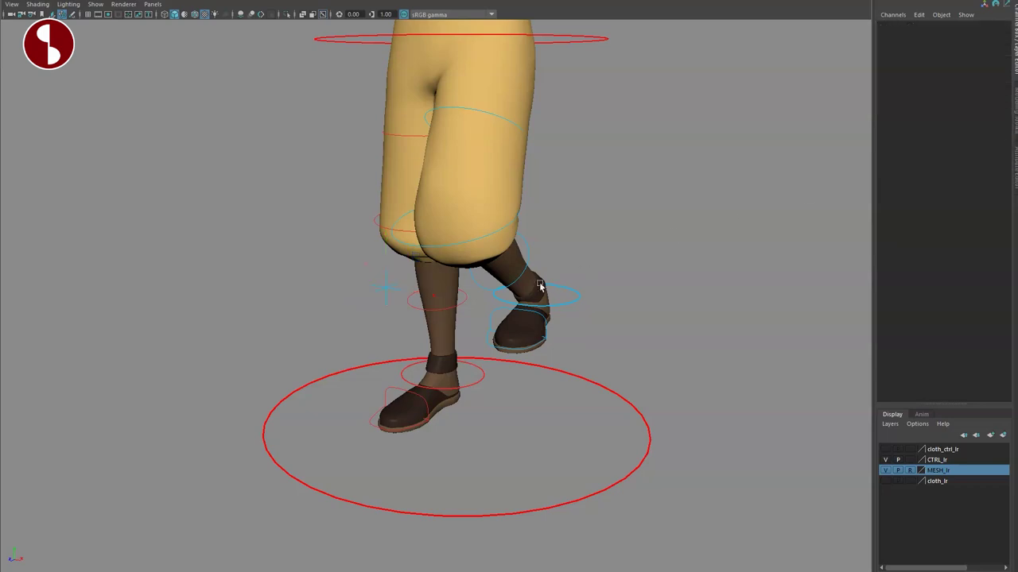
- Try out the Twist attribute on the left leg IK control
{"action": "left_click", "coordinate": [577, 299]}
{"action": "left_click", "coordinate": [926, 144]}
{"action": "middle_click_drag", "start_coordinate": [763, 157], "coordinate": [693, 171]}
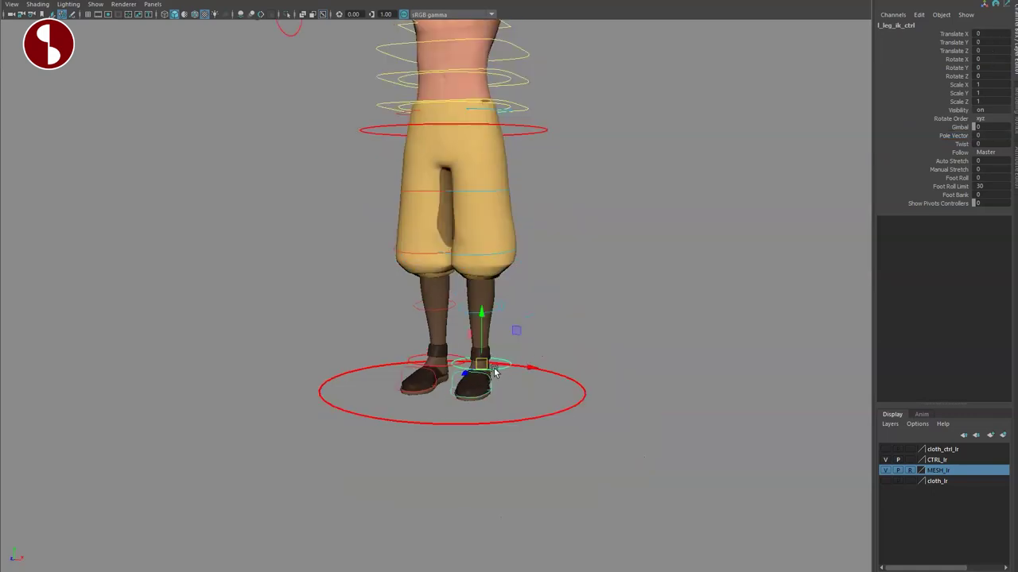
- Pull the left leg IK control down past its reach to test Auto Stretch at 1, undo it, and try Manual Stretch
{"action": "left_click_drag", "start_coordinate": [494, 373], "coordinate": [575, 474]}
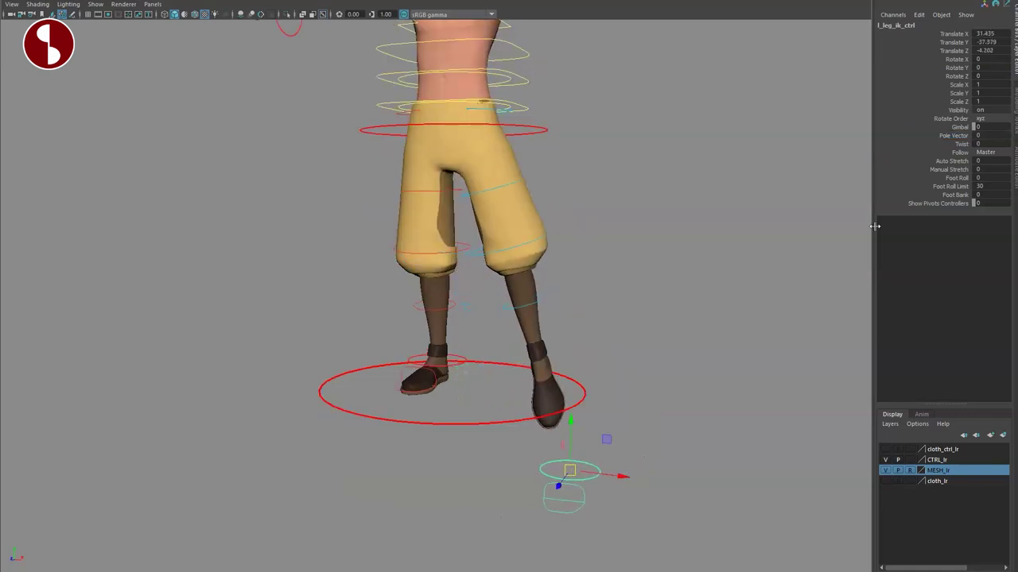
{"action": "middle_click_drag", "start_coordinate": [835, 169], "coordinate": [800, 194]}
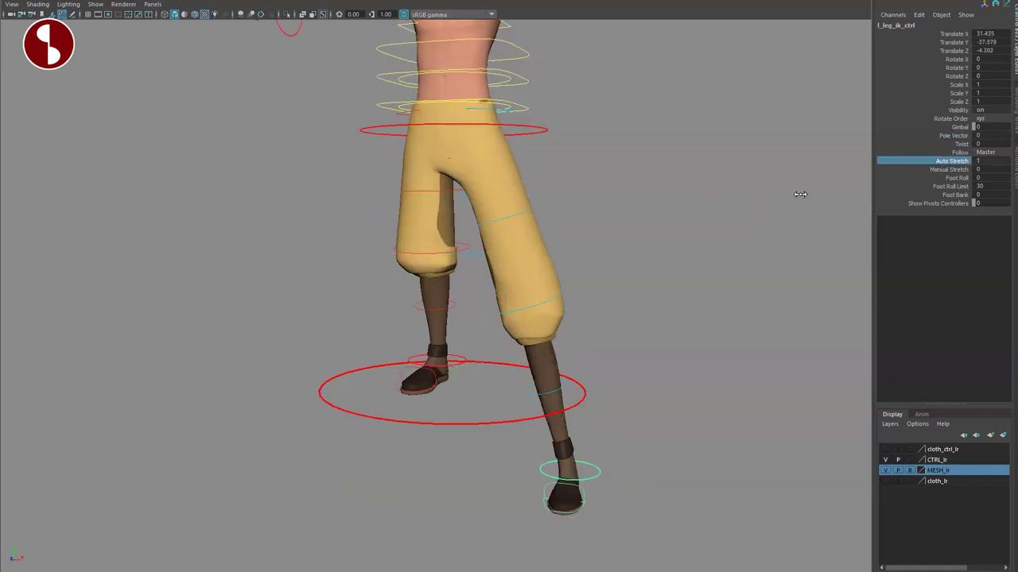
{"action": "key", "text": "ctrl+z"}
{"action": "left_click", "coordinate": [919, 170]}
{"action": "middle_click_drag", "start_coordinate": [790, 159], "coordinate": [811, 182]}
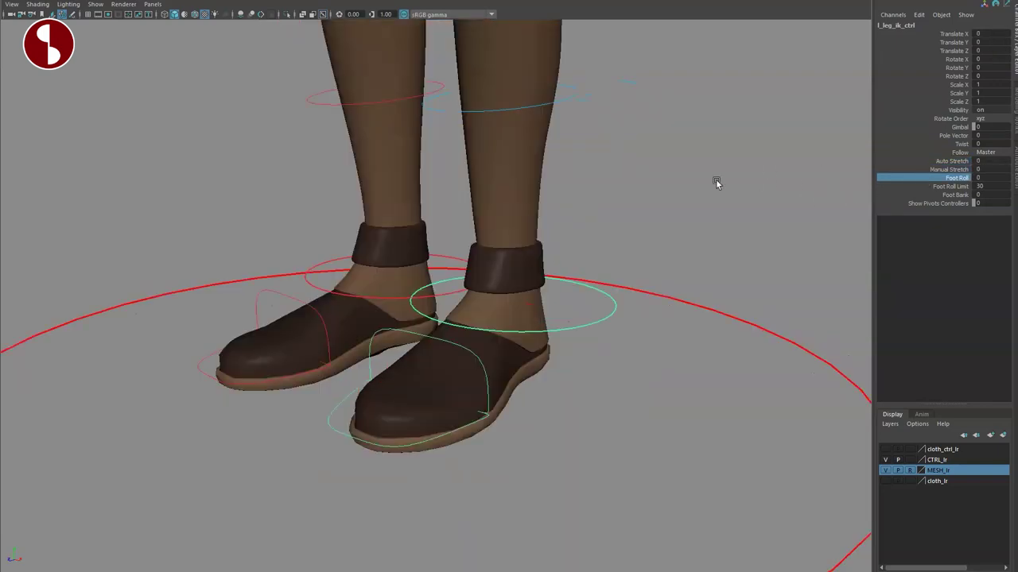
- Try out the Foot Roll and Foot Bank attributes on the left leg IK control, and undo the changes
{"action": "middle_click_drag", "start_coordinate": [715, 182], "coordinate": [877, 218]}
{"action": "left_click", "coordinate": [938, 187]}
{"action": "middle_click_drag", "start_coordinate": [785, 185], "coordinate": [686, 207]}
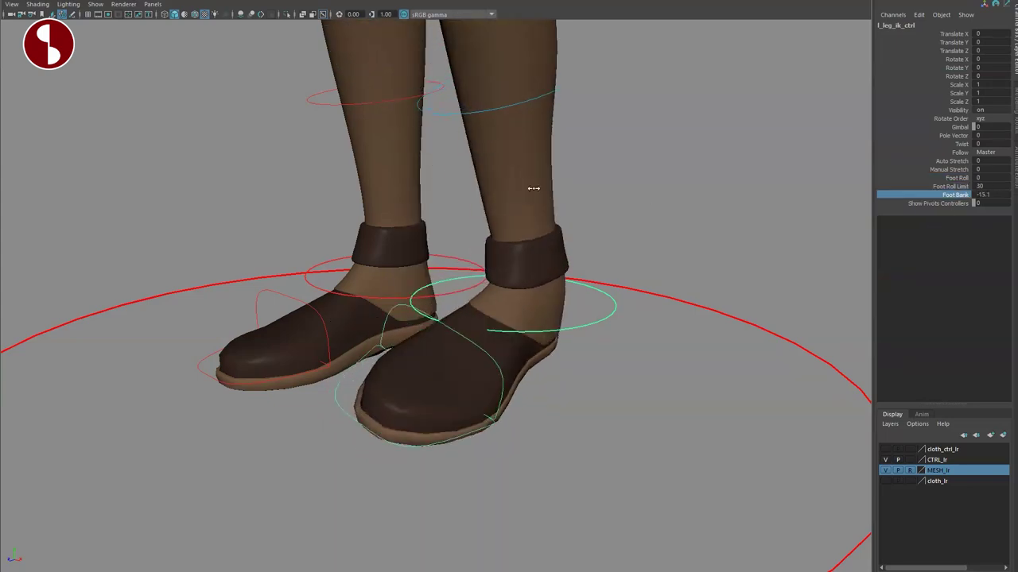
{"action": "middle_click_drag", "start_coordinate": [532, 186], "coordinate": [708, 223]}
{"action": "key", "text": "ctrl+z"}
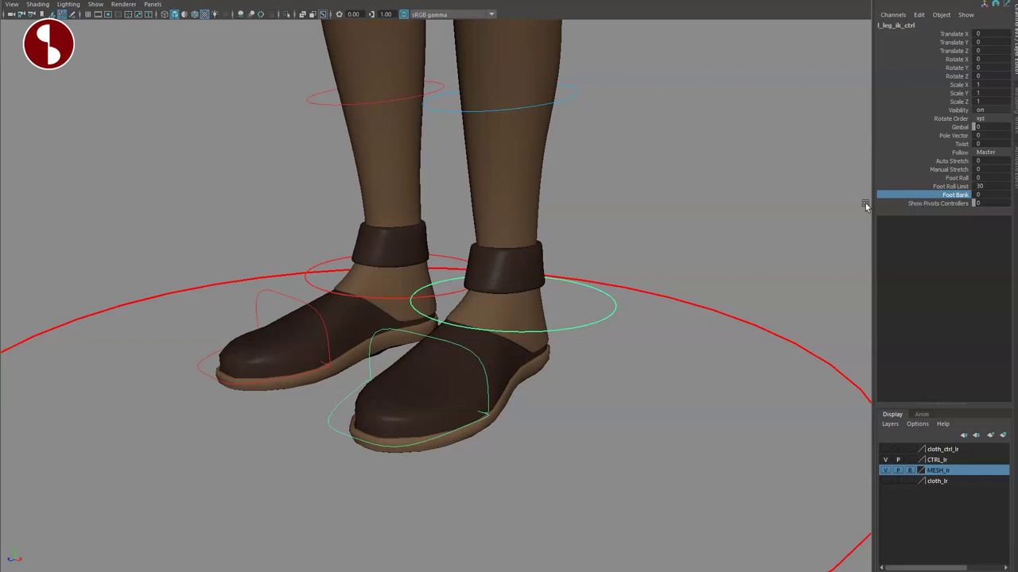
- Test rotating the left foot's toe control and raise-heel control, and undo the rotations
{"action": "left_click", "coordinate": [336, 428]}
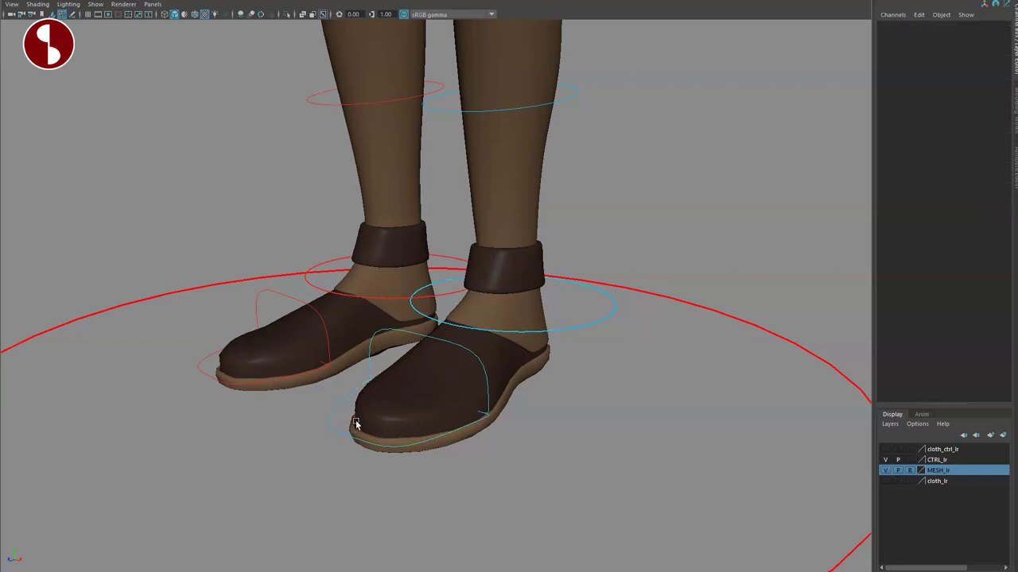
{"action": "left_click", "coordinate": [340, 436]}
{"action": "left_click_drag", "start_coordinate": [403, 387], "coordinate": [432, 430]}
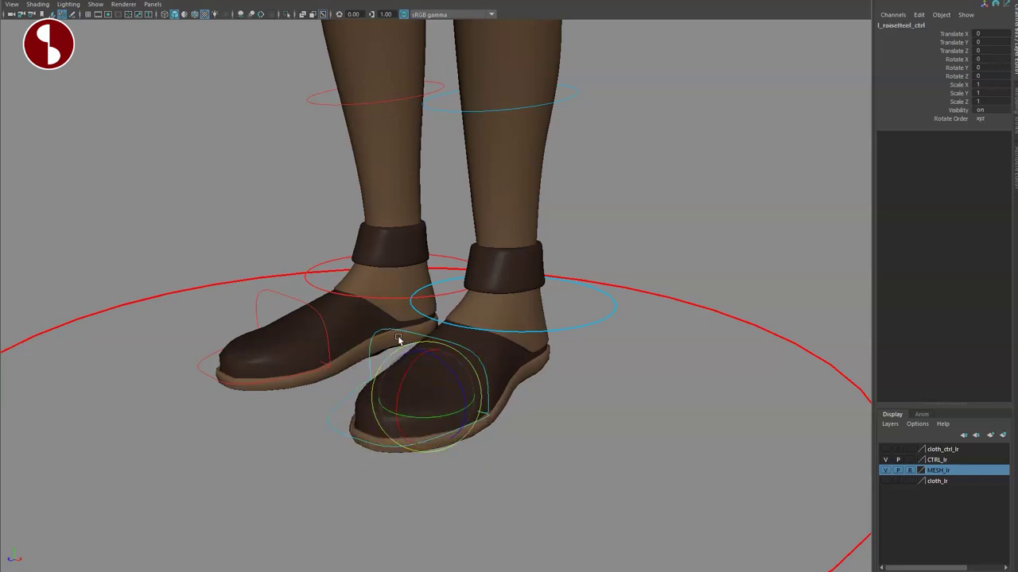
{"action": "left_click_drag", "start_coordinate": [415, 362], "coordinate": [431, 389]}
{"action": "key", "text": "ctrl+z"}
- Set Show Pivots Controllers to 1 on the left leg IK control, test rotating the heel pivot control, and undo the rotation
{"action": "left_click", "coordinate": [608, 316]}
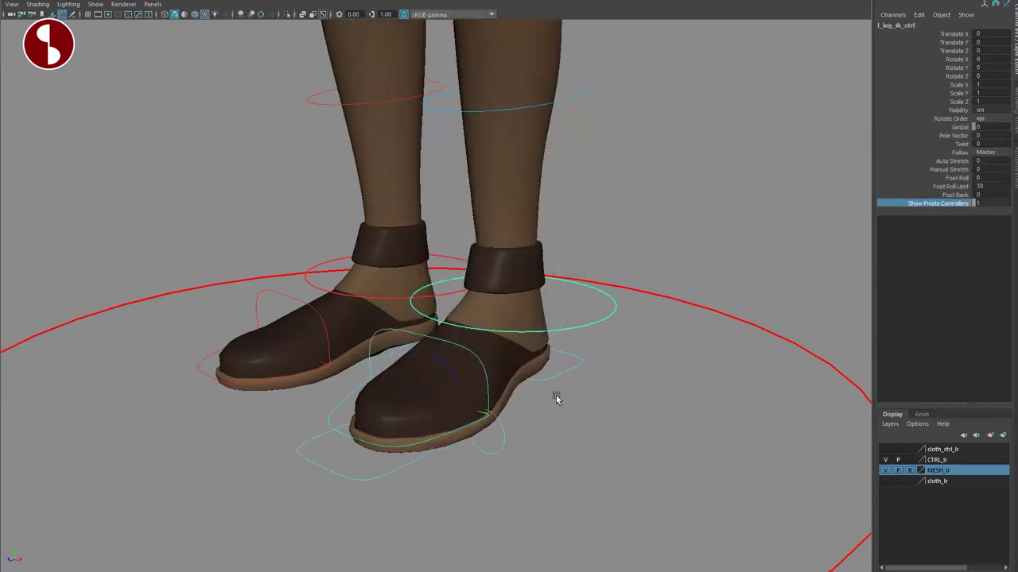
{"action": "left_click", "coordinate": [566, 373]}
{"action": "mouse_move", "coordinate": [525, 377]}
{"action": "left_mouse_down"}
{"action": "mouse_move", "coordinate": [528, 387]}
{"action": "mouse_move", "coordinate": [517, 389]}
{"action": "left_mouse_up"}
{"action": "key", "text": "ctrl+z"}
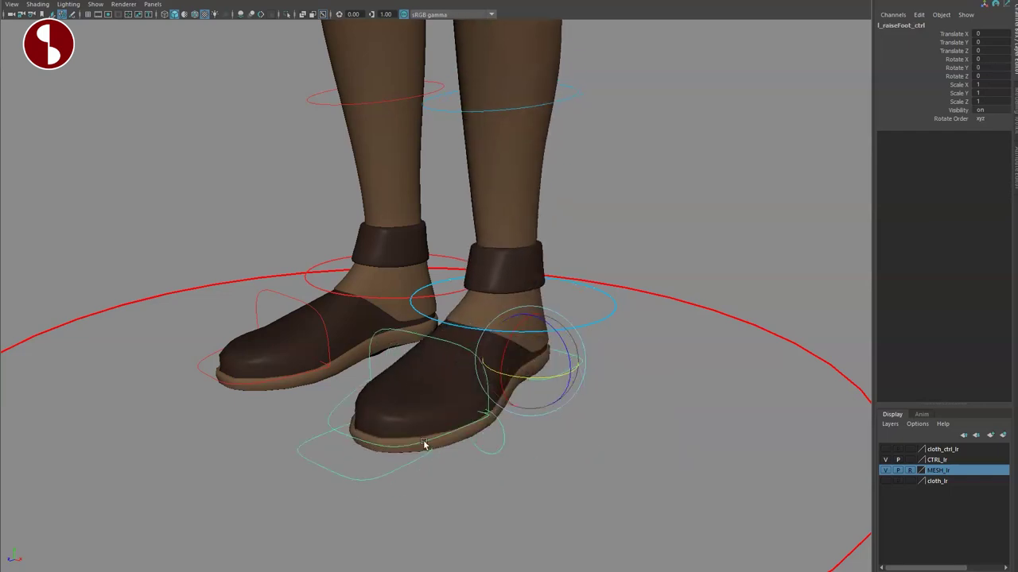
- Test rotating the left foot's tip and outer pivot controls, and undo the rotations
{"action": "left_click_drag", "start_coordinate": [319, 475], "coordinate": [406, 470]}
{"action": "key", "text": "ctrl+z"}
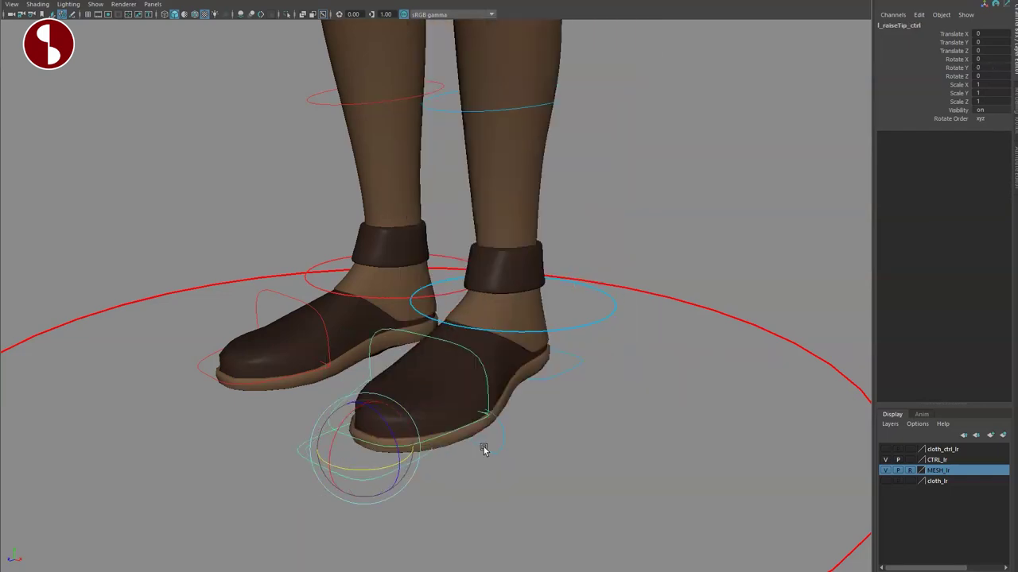
{"action": "left_click", "coordinate": [484, 451]}
{"action": "left_click_drag", "start_coordinate": [499, 397], "coordinate": [554, 434]}
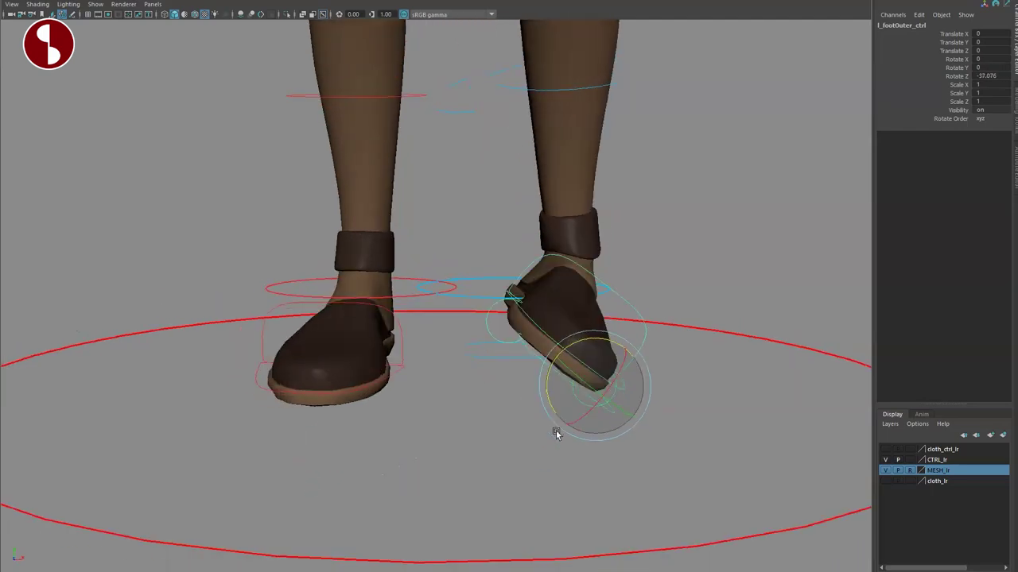
{"action": "key", "text": "ctrl+z"}
{"action": "left_click_drag", "start_coordinate": [472, 406], "coordinate": [457, 375]}
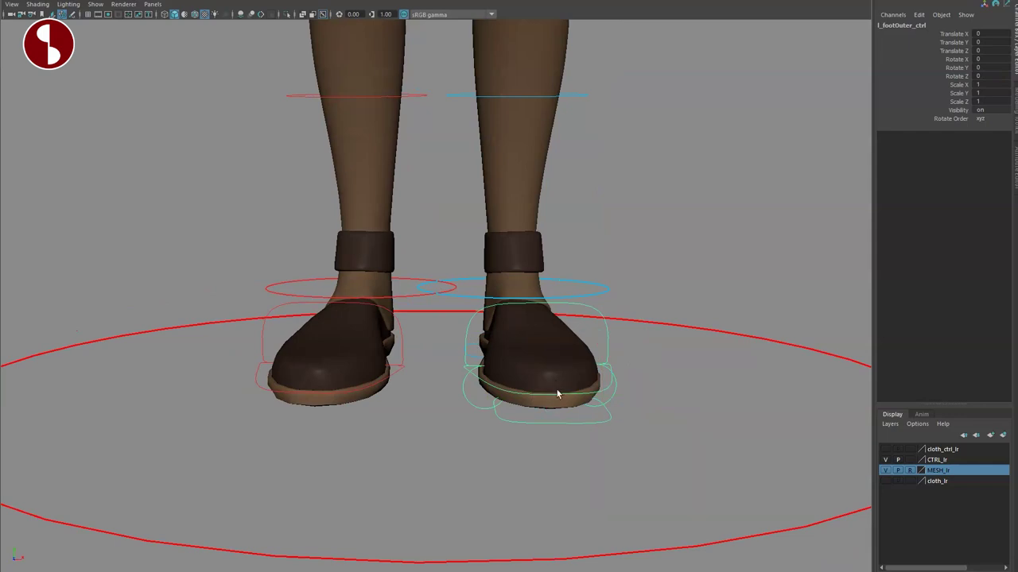
- Switch the left leg to FK by setting L Leg Ik Fk Blend to 1 on the master control
{"action": "left_click_drag", "start_coordinate": [557, 394], "coordinate": [593, 372], "text": "alt"}
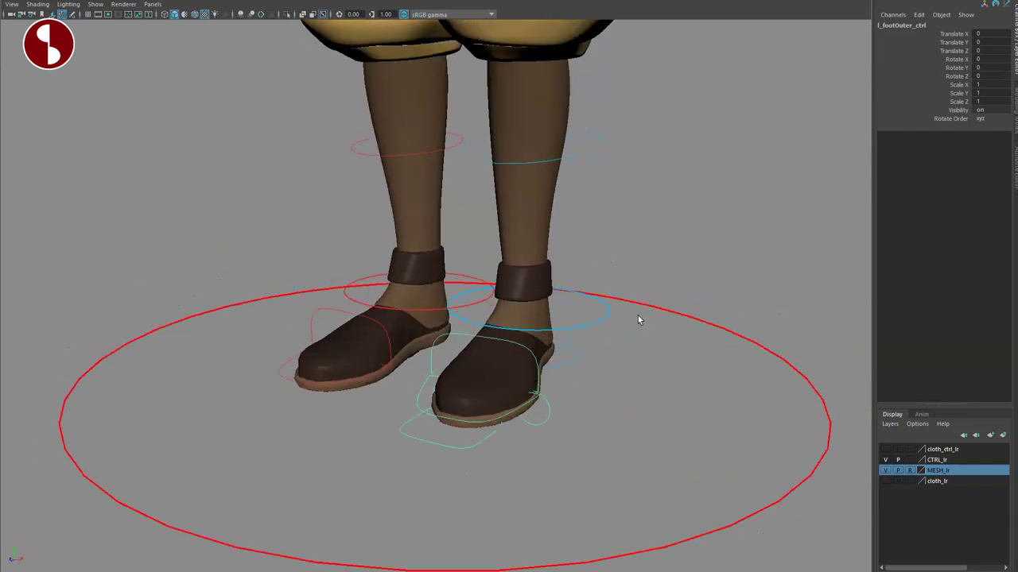
{"action": "left_click", "coordinate": [637, 315]}
{"action": "left_click", "coordinate": [593, 329]}
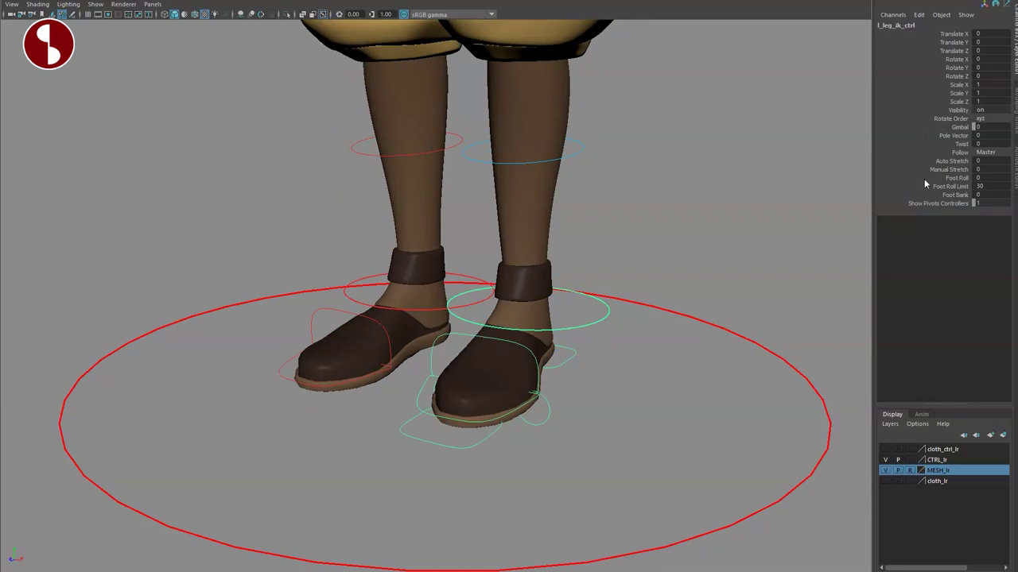
{"action": "left_click_drag", "start_coordinate": [641, 388], "coordinate": [747, 263]}
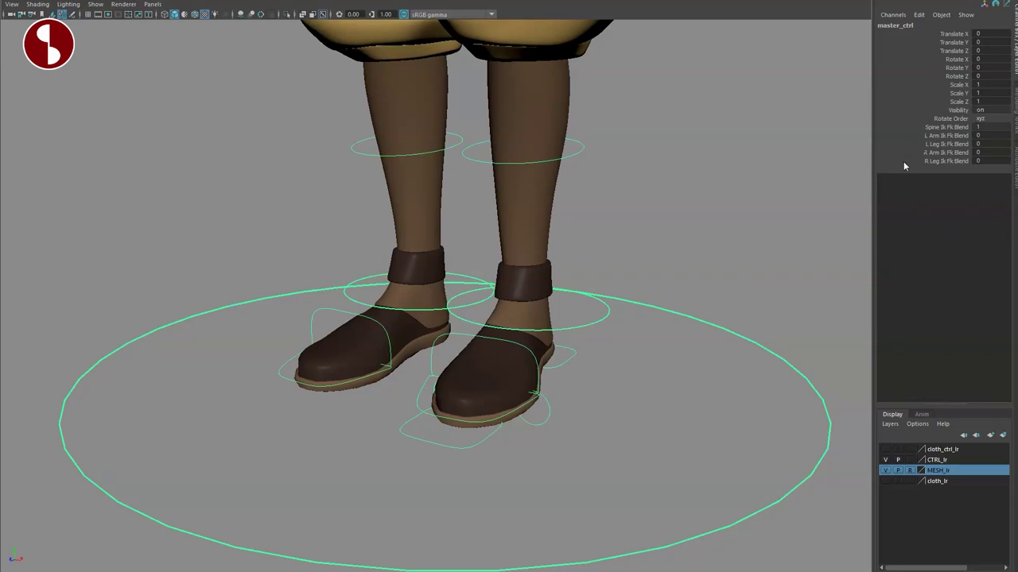
{"action": "left_click_drag", "start_coordinate": [633, 313], "coordinate": [647, 351], "text": "alt"}
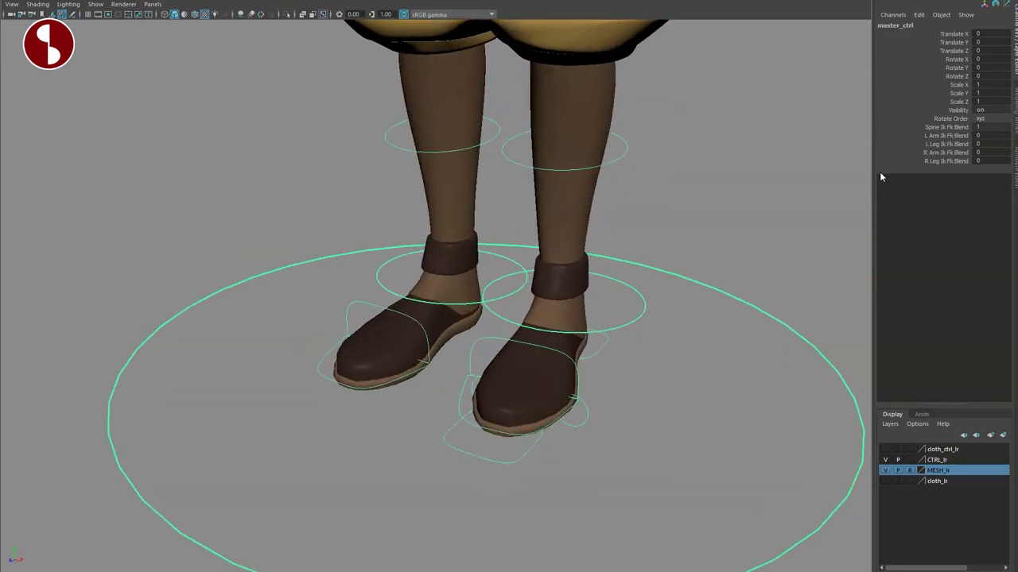
{"action": "left_click", "coordinate": [910, 143]}
{"action": "middle_click_drag", "start_coordinate": [806, 165], "coordinate": [832, 166]}
{"action": "middle_click_drag", "start_coordinate": [596, 165], "coordinate": [608, 266], "text": "alt"}
{"action": "right_click_drag", "start_coordinate": [608, 266], "coordinate": [552, 275], "text": "alt"}
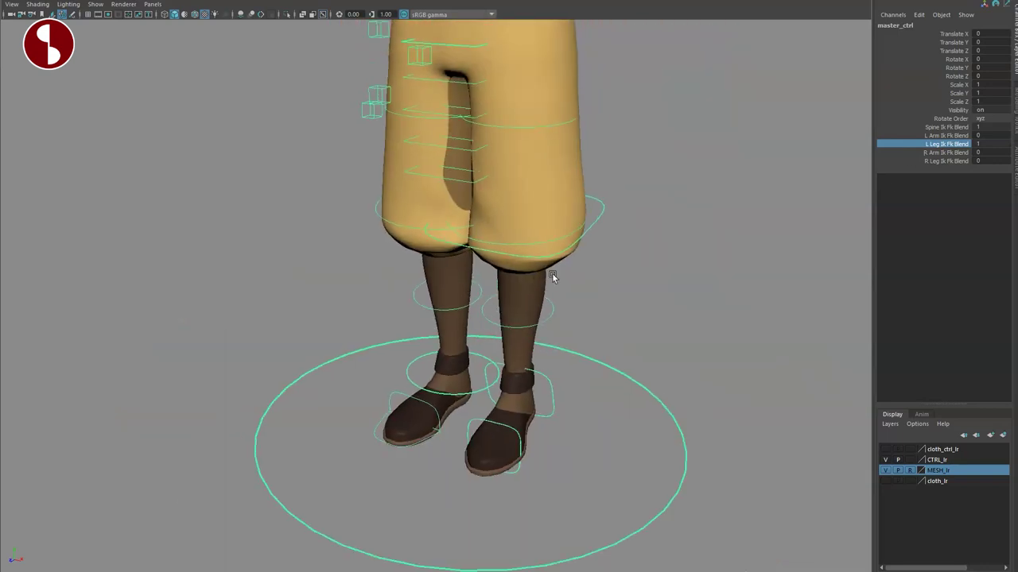
- Test rotating the left leg's upper FK control at the hip, and undo the rotation
{"action": "middle_click_drag", "start_coordinate": [551, 276], "coordinate": [546, 357], "text": "alt"}
{"action": "left_click_drag", "start_coordinate": [545, 357], "coordinate": [618, 340], "text": "alt"}
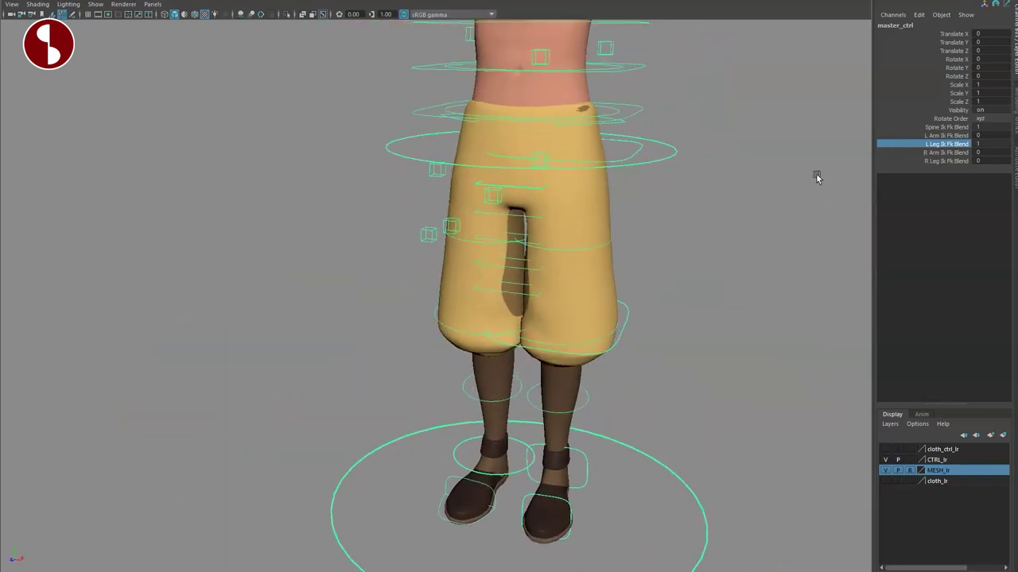
{"action": "left_click", "coordinate": [657, 152]}
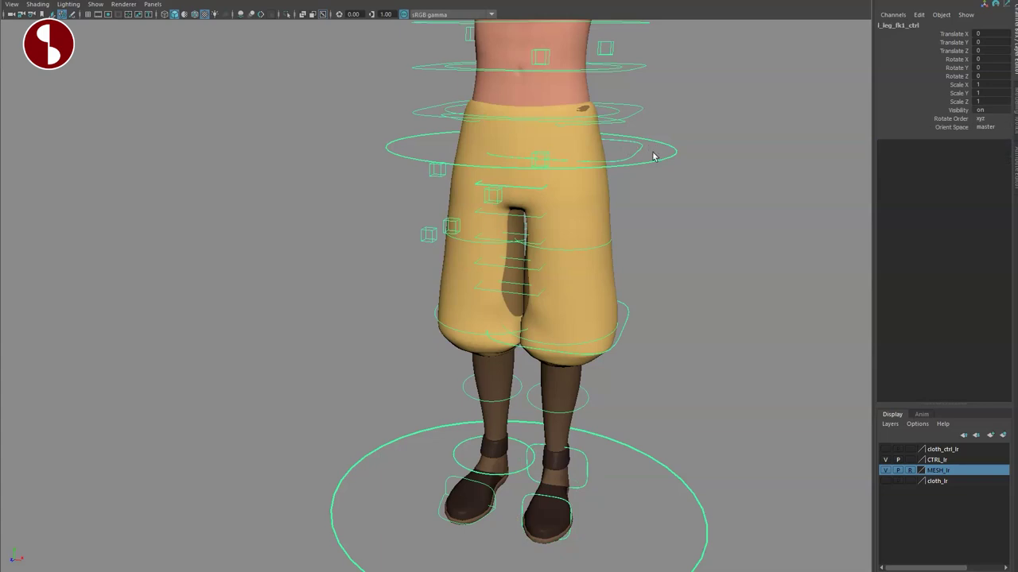
{"action": "left_click_drag", "start_coordinate": [548, 161], "coordinate": [583, 143]}
{"action": "key", "text": "ctrl+z"}
- Try out rotations on the left leg's FK knee control and its toe control
{"action": "left_click", "coordinate": [600, 319]}
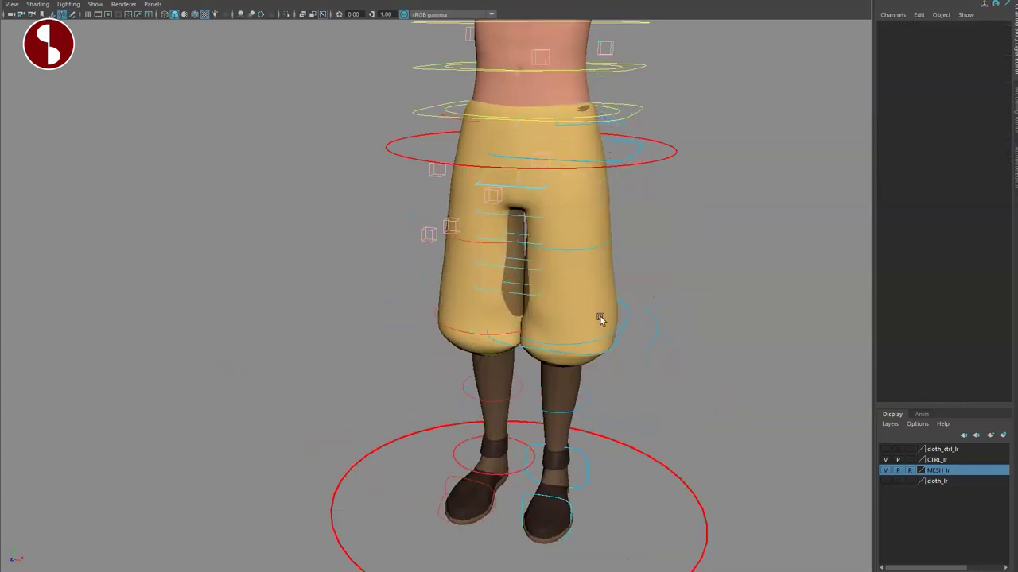
{"action": "left_click", "coordinate": [624, 315]}
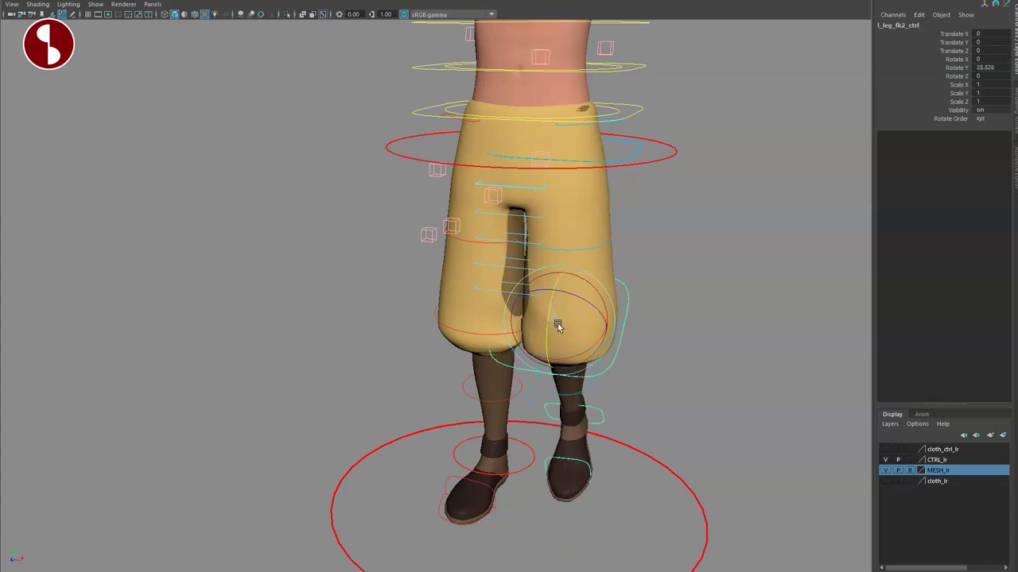
{"action": "left_click", "coordinate": [587, 467]}
{"action": "mouse_move", "coordinate": [552, 459]}
{"action": "left_mouse_down"}
{"action": "mouse_move", "coordinate": [552, 480]}
{"action": "mouse_move", "coordinate": [579, 409]}
{"action": "mouse_move", "coordinate": [569, 450]}
{"action": "left_mouse_up"}
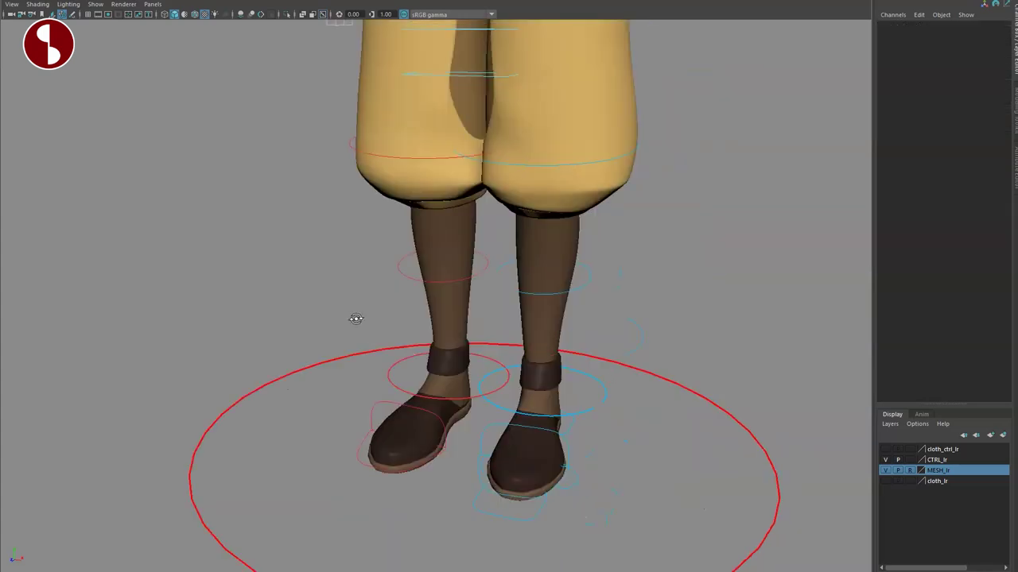
- Test adjusting the round control around the left shin, and undo the change
{"action": "mouse_move", "coordinate": [357, 318]}
{"action": "left_mouse_down", "text": "alt"}
{"action": "mouse_move", "coordinate": [511, 330]}
{"action": "mouse_move", "coordinate": [338, 329]}
{"action": "mouse_move", "coordinate": [361, 320]}
{"action": "left_mouse_up", "text": "alt"}
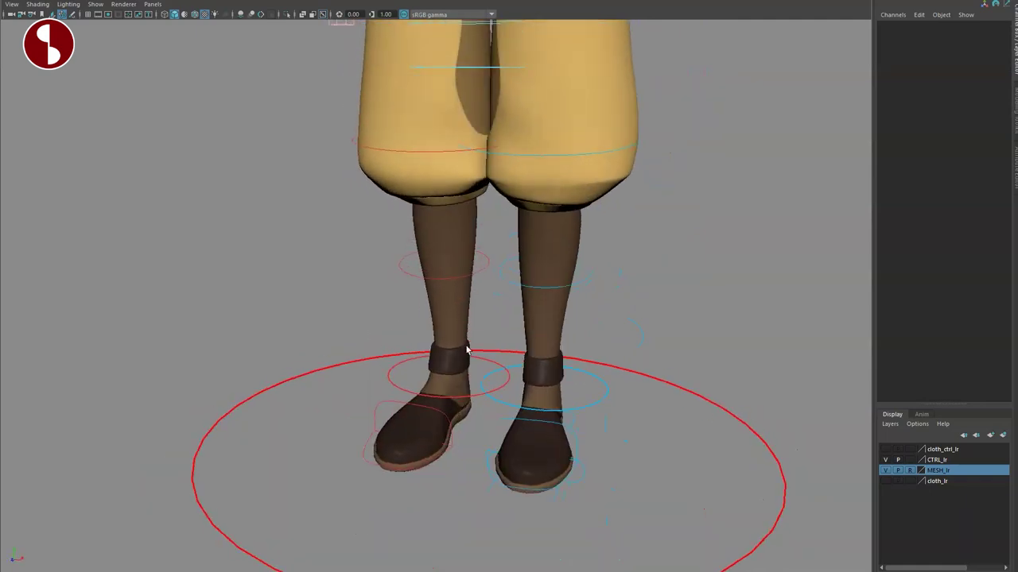
{"action": "left_click", "coordinate": [589, 267]}
{"action": "left_click_drag", "start_coordinate": [545, 273], "coordinate": [541, 297]}
{"action": "key", "text": "ctrl+z"}
- Try out the left knee control with its Pin attribute, move the left leg's pin control, and undo the changes
{"action": "middle_click_drag", "start_coordinate": [578, 214], "coordinate": [586, 354], "text": "alt"}
{"action": "right_click_drag", "start_coordinate": [586, 355], "coordinate": [556, 356], "text": "alt"}
{"action": "left_click_drag", "start_coordinate": [556, 355], "coordinate": [593, 296], "text": "alt"}
{"action": "left_click", "coordinate": [557, 336]}
{"action": "left_click", "coordinate": [561, 340]}
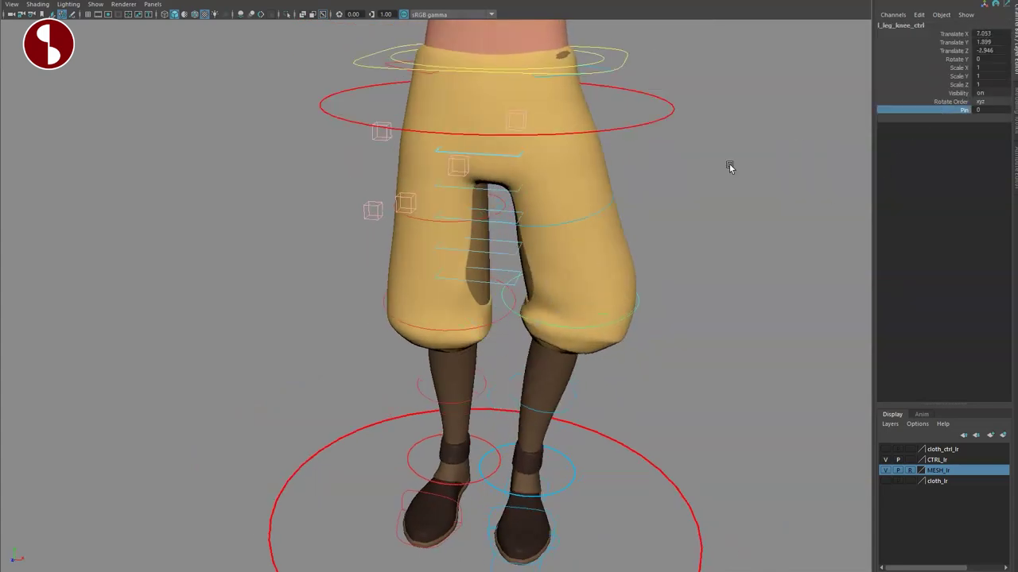
{"action": "left_click", "coordinate": [519, 341]}
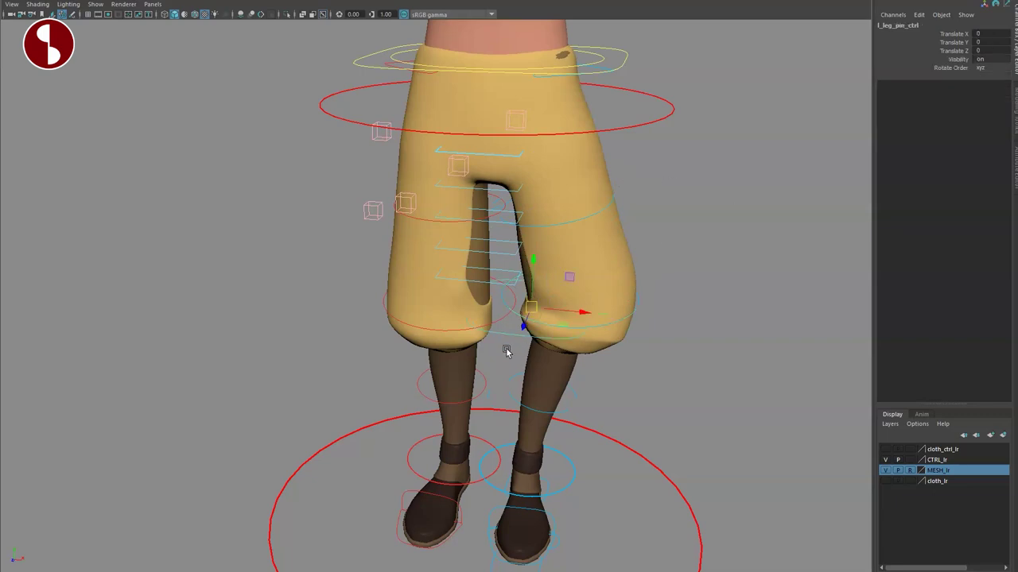
{"action": "left_click_drag", "start_coordinate": [560, 312], "coordinate": [602, 312]}
{"action": "key", "text": "ctrl+z"}
{"action": "key", "text": "ctrl+z"}
{"action": "key", "text": "ctrl+z"}
{"action": "key", "text": "ctrl+z"}
- Test moving the left thigh's mid control, and undo the move
{"action": "left_click", "coordinate": [573, 225]}
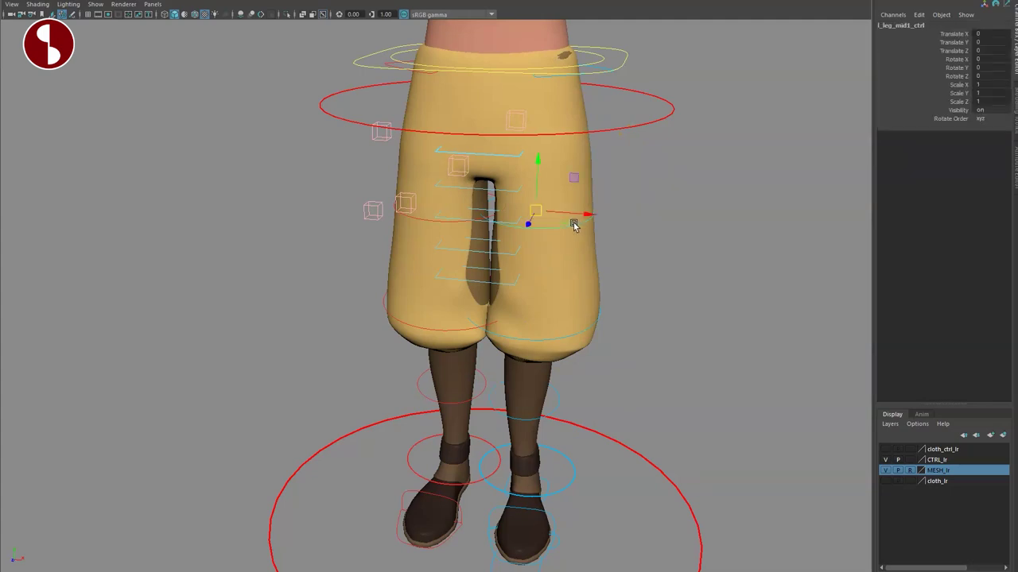
{"action": "mouse_move", "coordinate": [541, 212]}
{"action": "left_mouse_down"}
{"action": "mouse_move", "coordinate": [565, 209]}
{"action": "mouse_move", "coordinate": [541, 220]}
{"action": "left_mouse_up"}
{"action": "key", "text": "ctrl+z"}
- Test moving and rotating the left leg's shoulder control at the hip, and undo both changes
{"action": "middle_click_drag", "start_coordinate": [539, 222], "coordinate": [546, 331], "text": "alt"}
{"action": "right_click_drag", "start_coordinate": [545, 331], "coordinate": [478, 303], "text": "alt"}
{"action": "middle_click_drag", "start_coordinate": [478, 303], "coordinate": [485, 301], "text": "alt"}
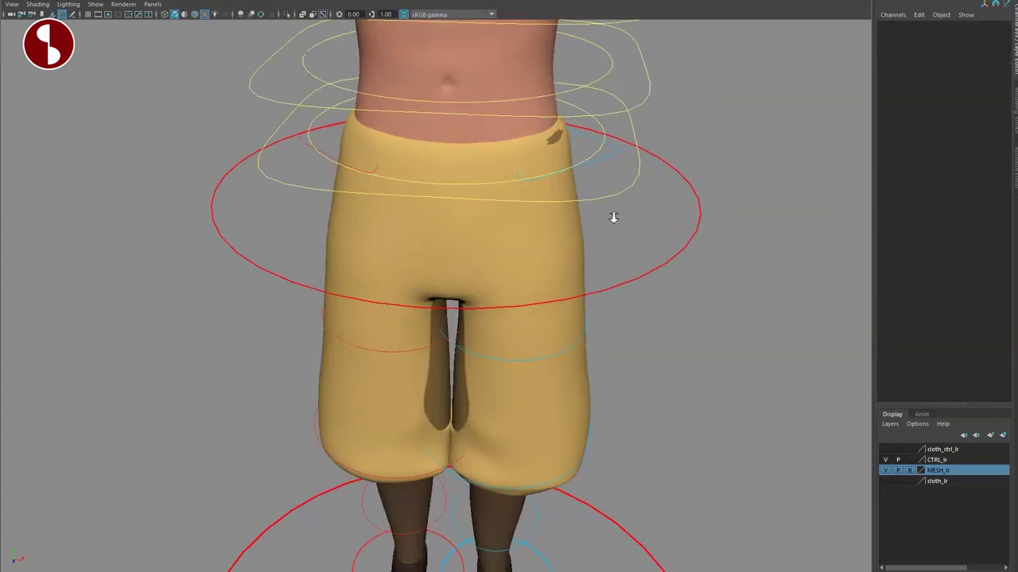
{"action": "right_click_drag", "start_coordinate": [613, 217], "coordinate": [609, 212], "text": "alt"}
{"action": "middle_click_drag", "start_coordinate": [610, 215], "coordinate": [628, 296], "text": "alt"}
{"action": "left_click_drag", "start_coordinate": [630, 300], "coordinate": [633, 268], "text": "alt"}
{"action": "mouse_move", "coordinate": [581, 210]}
{"action": "left_mouse_down", "text": "alt"}
{"action": "mouse_move", "coordinate": [572, 219]}
{"action": "mouse_move", "coordinate": [583, 216]}
{"action": "left_mouse_up", "text": "alt"}
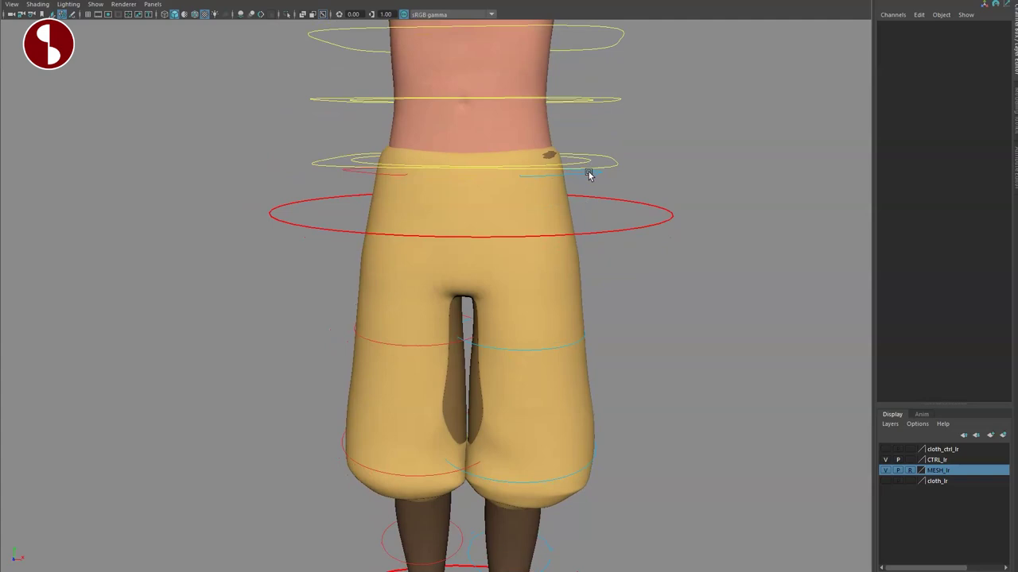
{"action": "left_click", "coordinate": [576, 176]}
{"action": "left_click_drag", "start_coordinate": [529, 143], "coordinate": [545, 168]}
{"action": "key", "text": "ctrl+z"}
{"action": "key", "text": "e"}
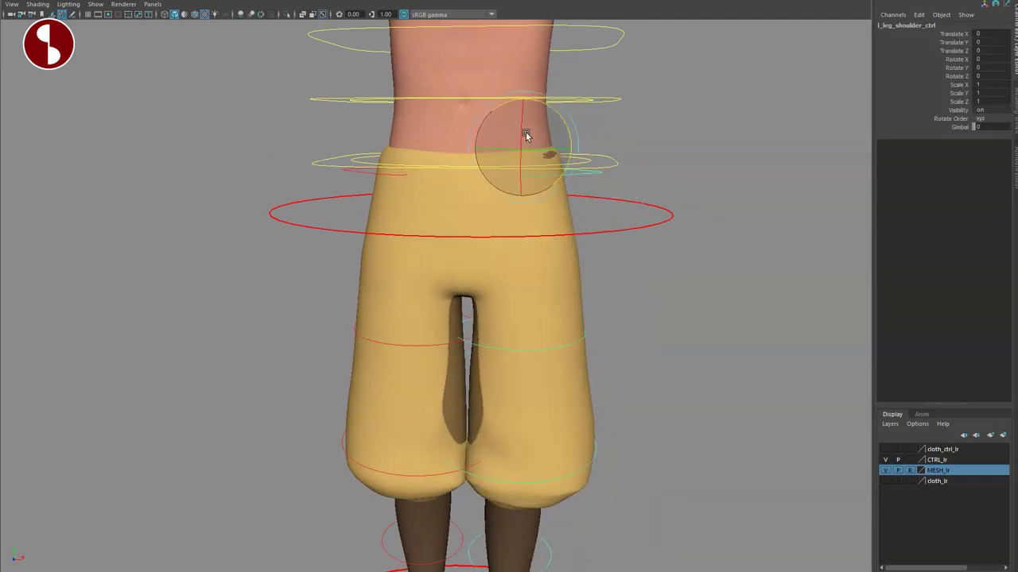
{"action": "mouse_move", "coordinate": [551, 114]}
{"action": "left_mouse_down"}
{"action": "mouse_move", "coordinate": [524, 97]}
{"action": "mouse_move", "coordinate": [542, 111]}
{"action": "left_mouse_up"}
{"action": "key", "text": "ctrl+z"}
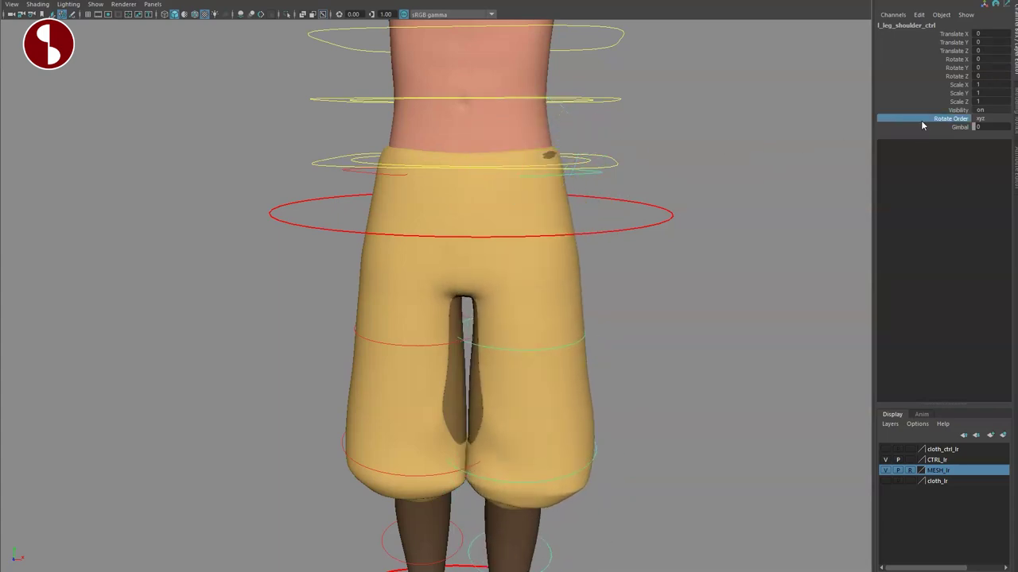
- Test moving the whole body with the COG control around the hips, and undo the move
{"action": "left_click_drag", "start_coordinate": [648, 250], "coordinate": [631, 293], "text": "alt"}
{"action": "right_click_drag", "start_coordinate": [631, 292], "coordinate": [409, 244], "text": "alt"}
{"action": "middle_click_drag", "start_coordinate": [539, 280], "coordinate": [527, 247], "text": "alt"}
{"action": "right_click_drag", "start_coordinate": [528, 248], "coordinate": [580, 238], "text": "alt"}
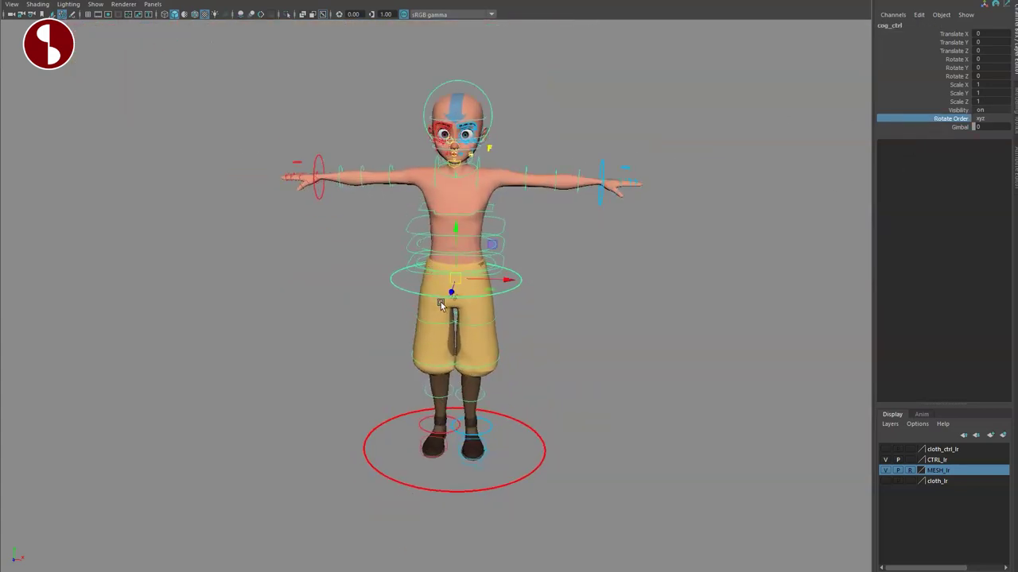
{"action": "key", "text": "w"}
{"action": "mouse_move", "coordinate": [454, 278]}
{"action": "left_mouse_down"}
{"action": "mouse_move", "coordinate": [533, 299]}
{"action": "mouse_move", "coordinate": [596, 293]}
{"action": "mouse_move", "coordinate": [432, 295]}
{"action": "mouse_move", "coordinate": [511, 306]}
{"action": "mouse_move", "coordinate": [454, 246]}
{"action": "mouse_move", "coordinate": [448, 275]}
{"action": "mouse_move", "coordinate": [473, 302]}
{"action": "mouse_move", "coordinate": [473, 280]}
{"action": "left_mouse_up"}
{"action": "key", "text": "ctrl+z"}
{"action": "key", "text": "ctrl+z"}
{"action": "key", "text": "w"}
{"action": "key", "text": "ctrl+z"}
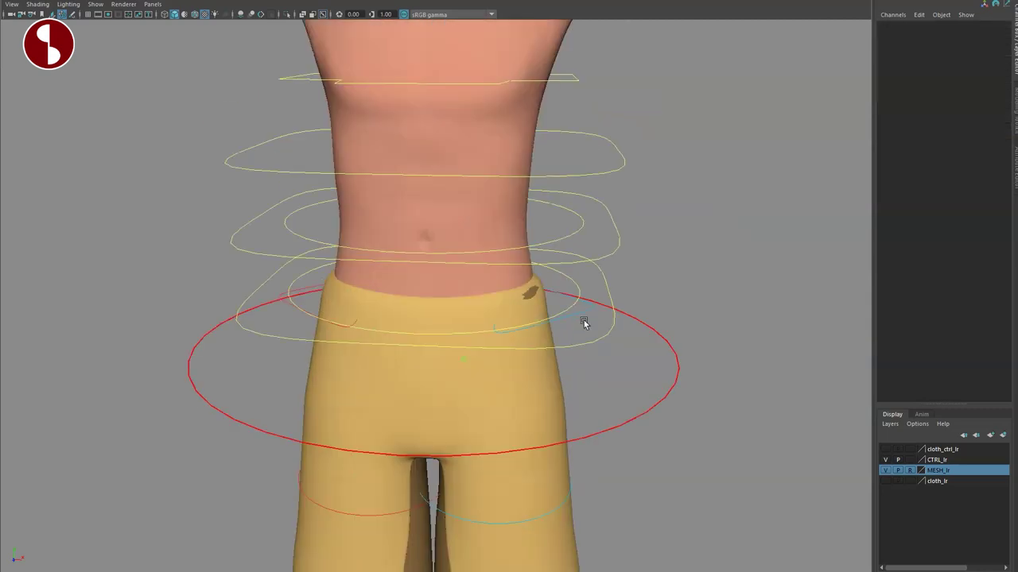
- Try out rotating the spine's hips control at the waist
{"action": "scroll", "coordinate": [582, 287], "scroll_direction": "down", "scroll_amount": 3}
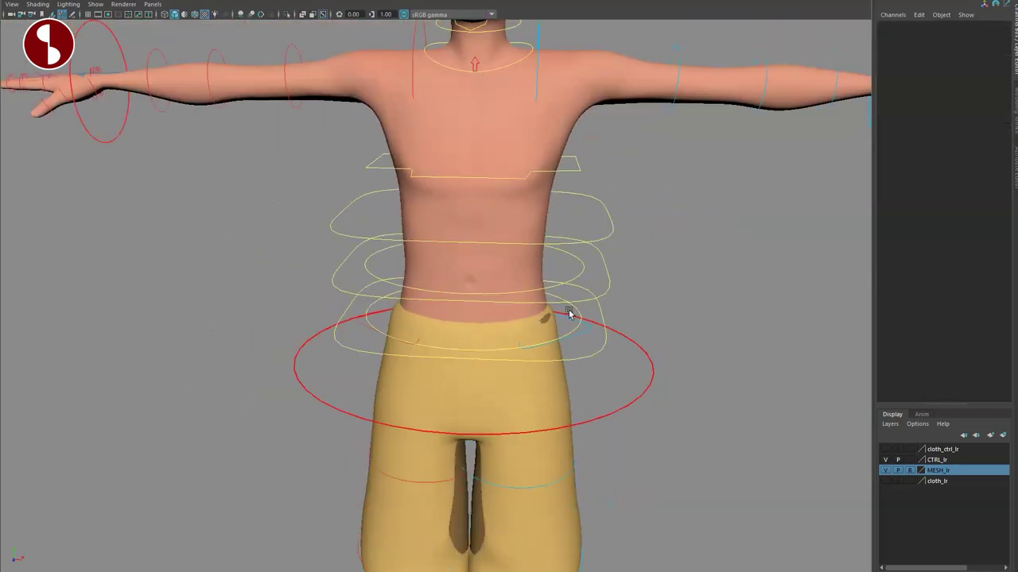
{"action": "left_click", "coordinate": [572, 316]}
{"action": "scroll", "coordinate": [581, 352], "scroll_direction": "down", "scroll_amount": 4}
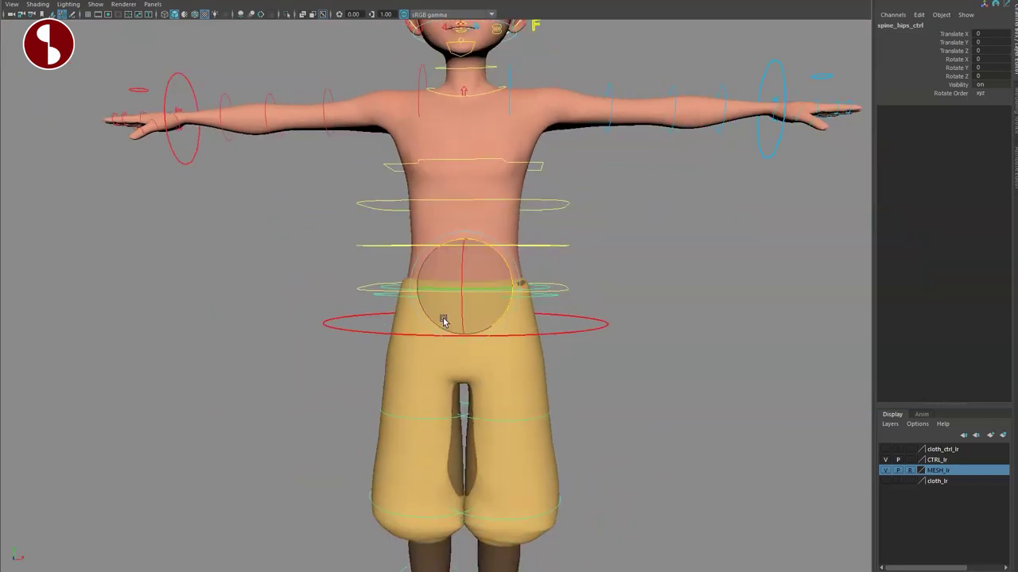
{"action": "left_click_drag", "start_coordinate": [480, 244], "coordinate": [470, 334]}
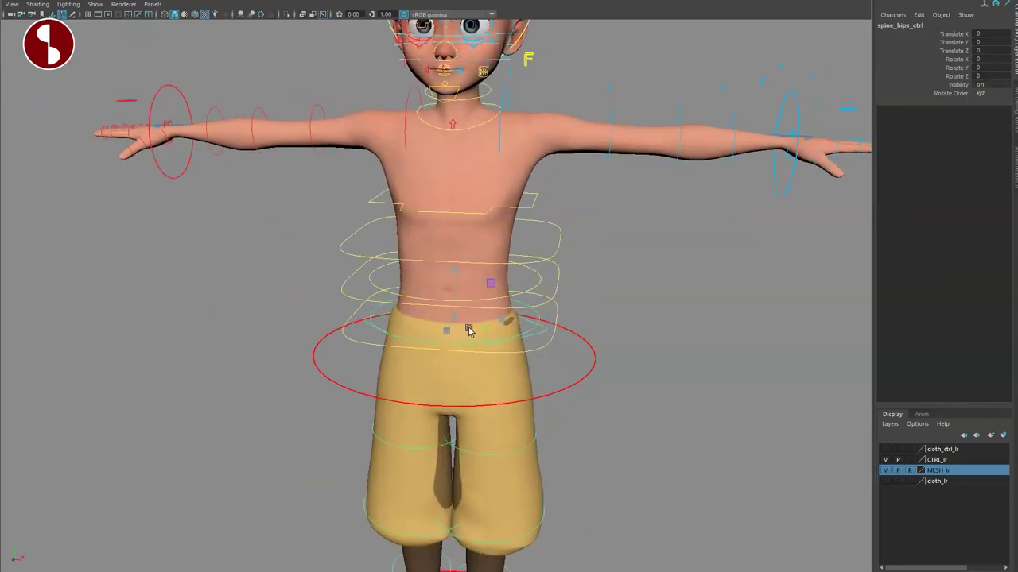
- Test rotating the lowest FK spine control, and undo the rotation
{"action": "left_click", "coordinate": [538, 345]}
{"action": "left_click_drag", "start_coordinate": [538, 345], "coordinate": [499, 295], "text": "alt"}
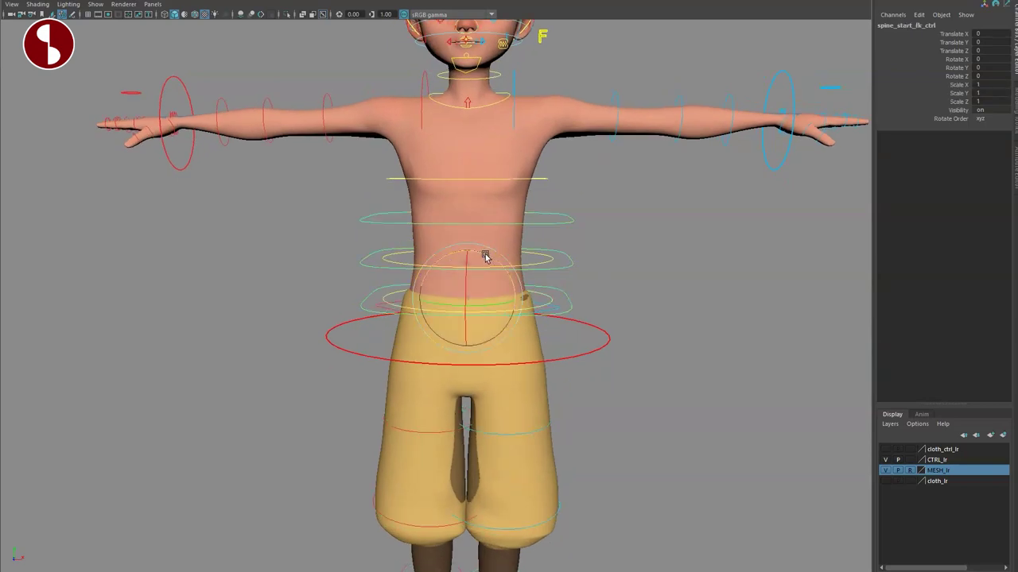
{"action": "mouse_move", "coordinate": [485, 256]}
{"action": "left_mouse_down"}
{"action": "mouse_move", "coordinate": [454, 249]}
{"action": "mouse_move", "coordinate": [486, 261]}
{"action": "left_mouse_up"}
{"action": "key", "text": "ctrl+z"}
- Test rotating and moving the isolated chest control, and undo the last change
{"action": "middle_click_drag", "start_coordinate": [491, 275], "coordinate": [511, 312], "text": "alt"}
{"action": "right_click_drag", "start_coordinate": [511, 311], "coordinate": [500, 314], "text": "alt"}
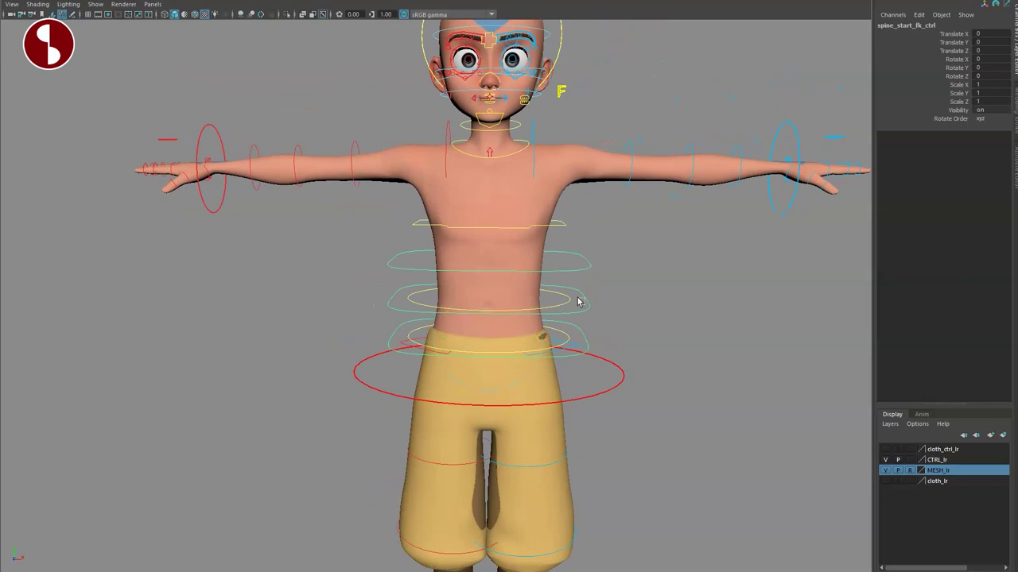
{"action": "left_click_drag", "start_coordinate": [514, 257], "coordinate": [568, 259]}
{"action": "left_click", "coordinate": [507, 259]}
{"action": "left_click_drag", "start_coordinate": [512, 223], "coordinate": [548, 226]}
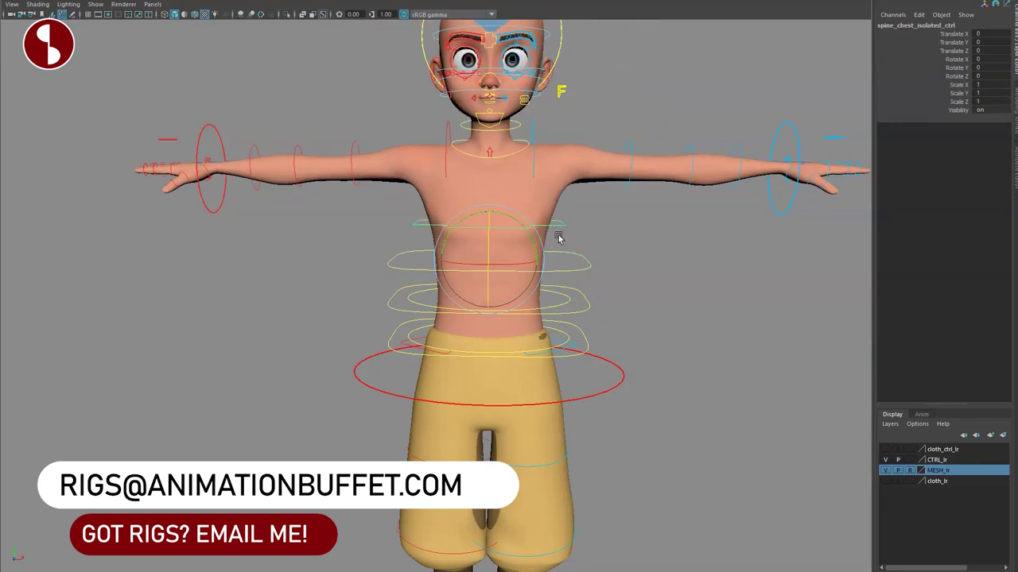
{"action": "key", "text": "w"}
{"action": "left_click_drag", "start_coordinate": [490, 264], "coordinate": [527, 231]}
{"action": "key", "text": "r"}
{"action": "key", "text": "ctrl+z"}
{"action": "key", "text": "q"}
{"action": "middle_click_drag", "start_coordinate": [527, 231], "coordinate": [528, 295], "text": "alt"}
{"action": "right_click_drag", "start_coordinate": [528, 295], "coordinate": [528, 257], "text": "alt"}
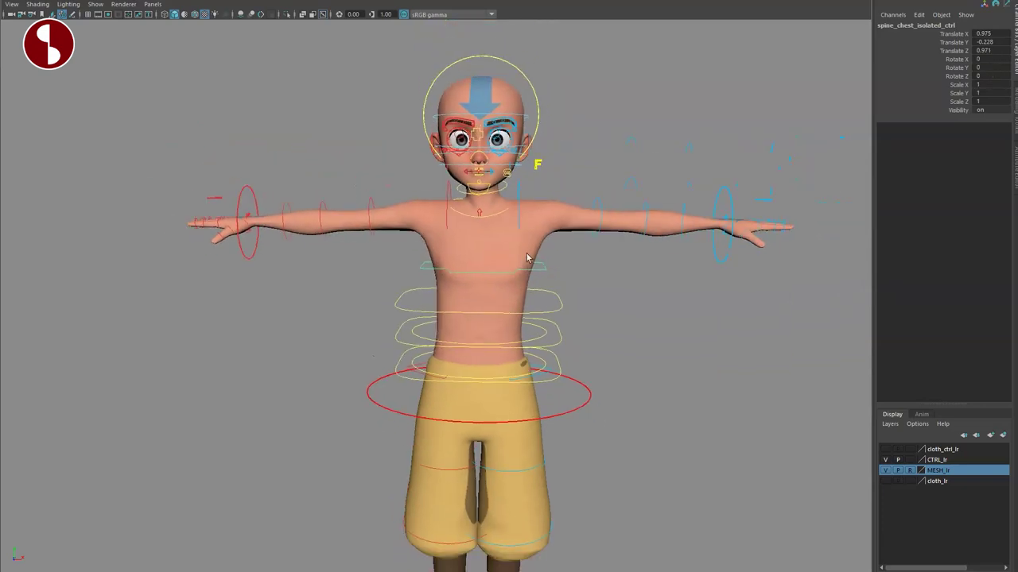
- Bend the torso sideways by rotating the three FK spine controls together to about -16.7 in Z
{"action": "left_click", "coordinate": [563, 315]}
{"action": "left_click", "coordinate": [554, 364]}
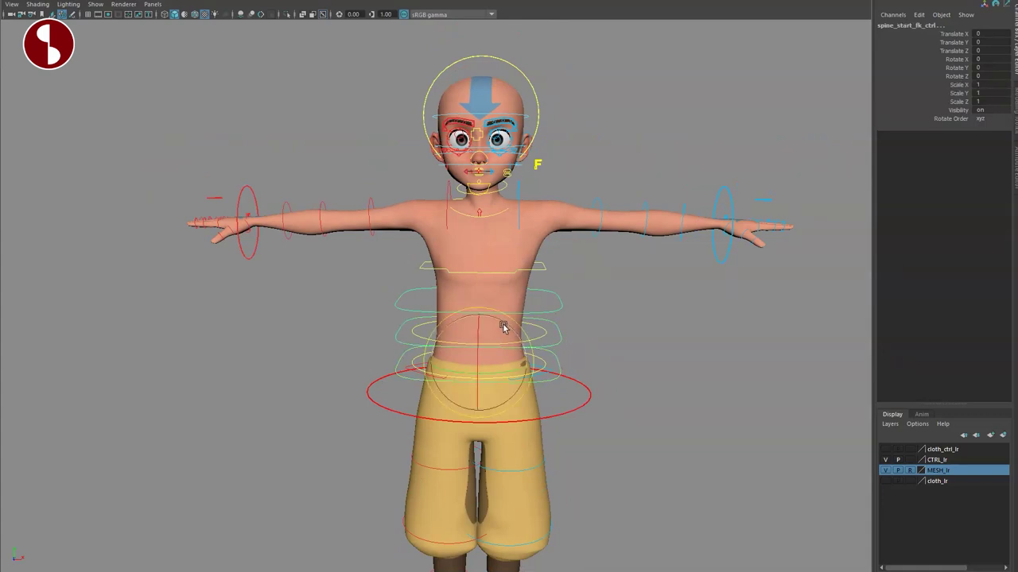
{"action": "left_click_drag", "start_coordinate": [498, 322], "coordinate": [513, 328]}
{"action": "key", "text": "q"}
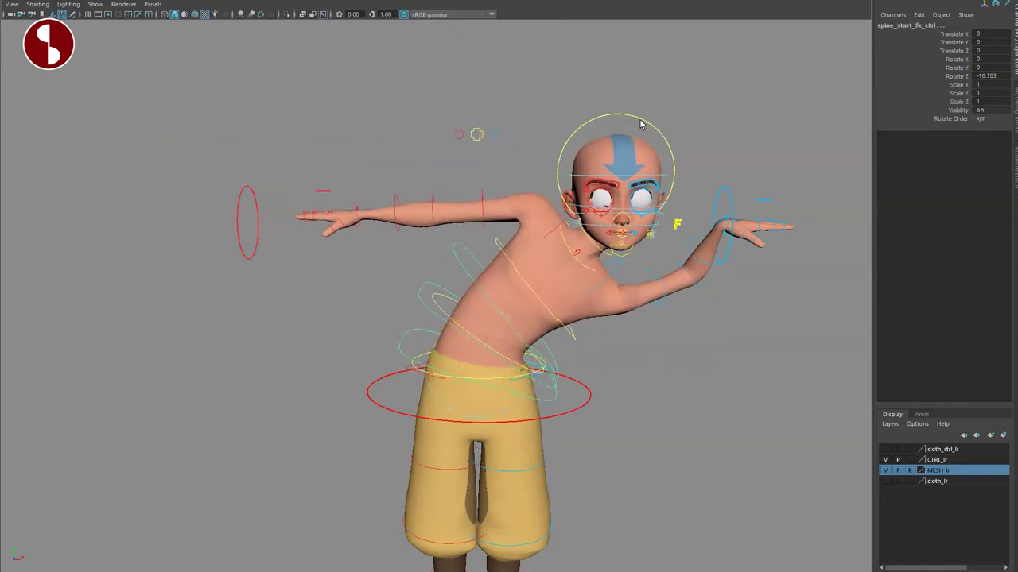
- Set the head control's Orient Space to chest, and select the chest FK spine control
{"action": "left_click", "coordinate": [641, 124]}
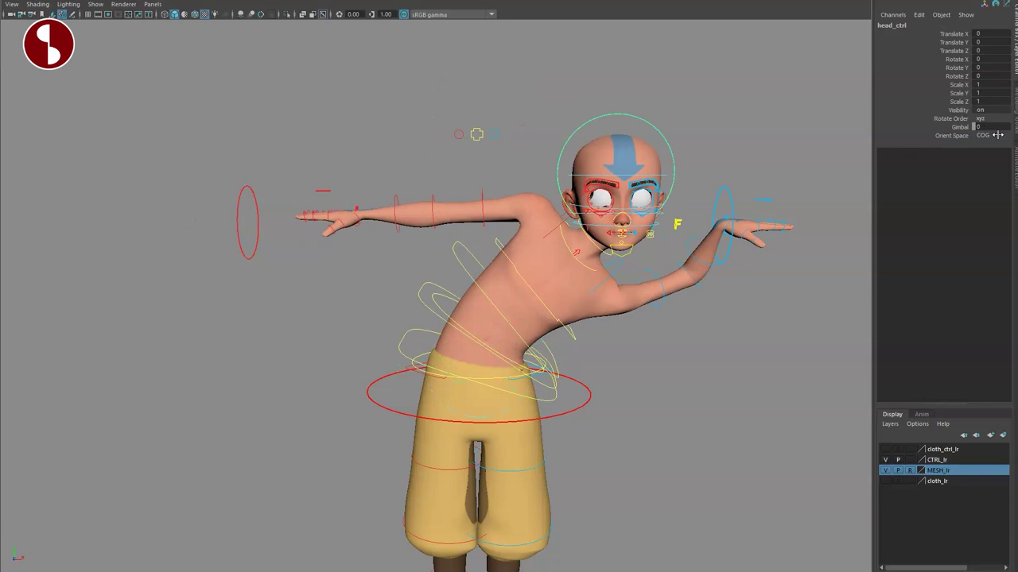
{"action": "left_click", "coordinate": [995, 166]}
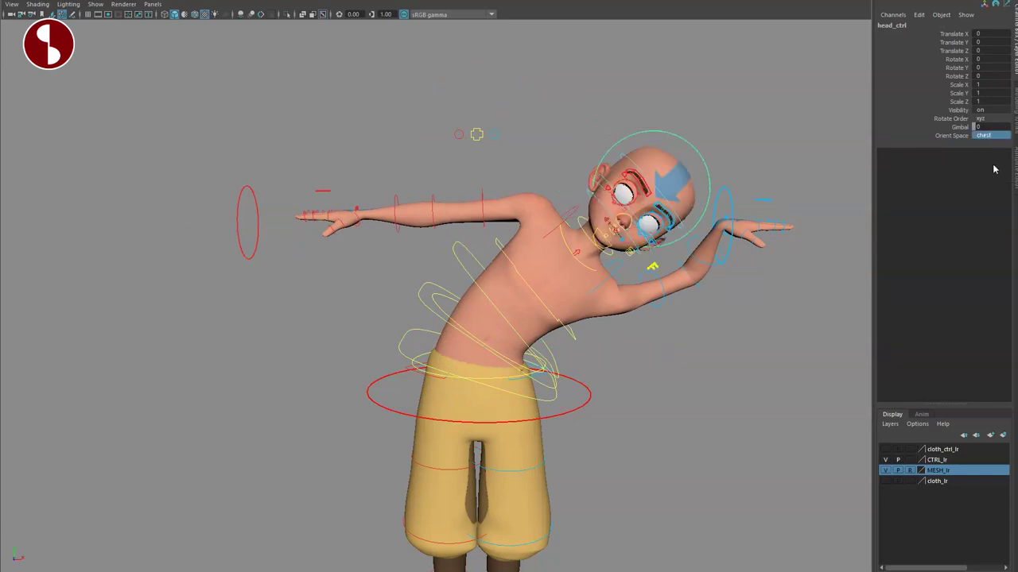
{"action": "left_click", "coordinate": [458, 257]}
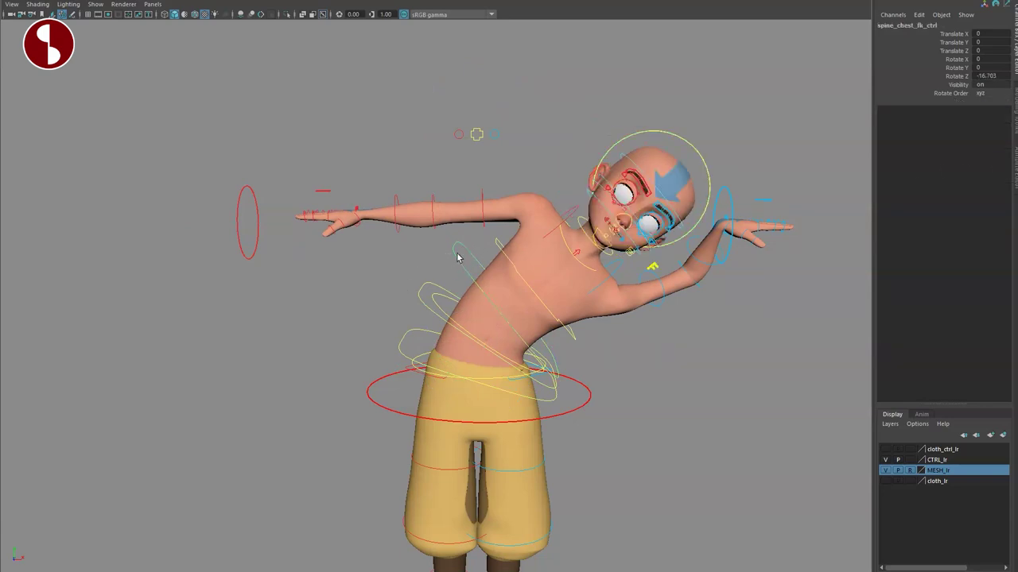
- Try another chest FK rotation, and undo it together with the torso bend and the head Orient Space change
{"action": "left_click_drag", "start_coordinate": [494, 262], "coordinate": [452, 294]}
{"action": "key", "text": "ctrl+z"}
{"action": "key", "text": "ctrl+z"}
{"action": "key", "text": "ctrl+z"}
{"action": "key", "text": "ctrl+z"}
{"action": "key", "text": "ctrl+z"}
{"action": "key", "text": "ctrl+z"}
{"action": "key", "text": "ctrl+z"}
{"action": "key", "text": "ctrl+z"}
{"action": "key", "text": "ctrl+z"}
- Select the master control to check its Spine Ik Fk Blend, and clear the selection
{"action": "right_click_drag", "start_coordinate": [537, 412], "coordinate": [481, 318], "text": "alt"}
{"action": "middle_click_drag", "start_coordinate": [480, 318], "coordinate": [496, 283], "text": "alt"}
{"action": "left_click_drag", "start_coordinate": [539, 456], "coordinate": [543, 457]}
{"action": "scroll", "coordinate": [556, 426], "scroll_direction": "up", "scroll_amount": 4}
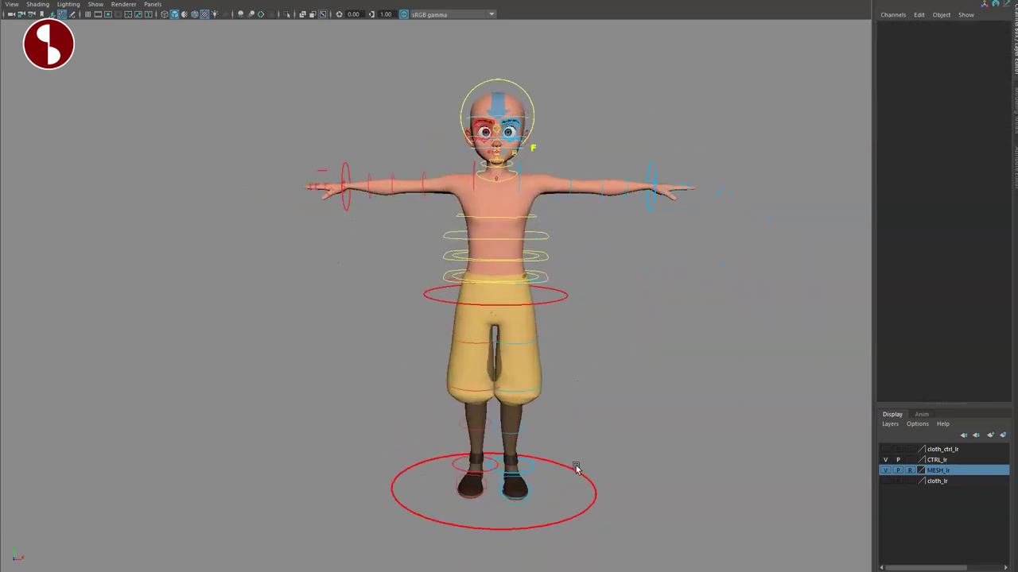
{"action": "left_click", "coordinate": [592, 481]}
{"action": "middle_click_drag", "start_coordinate": [478, 260], "coordinate": [439, 242], "text": "alt"}
{"action": "right_click_drag", "start_coordinate": [438, 242], "coordinate": [570, 313], "text": "alt"}
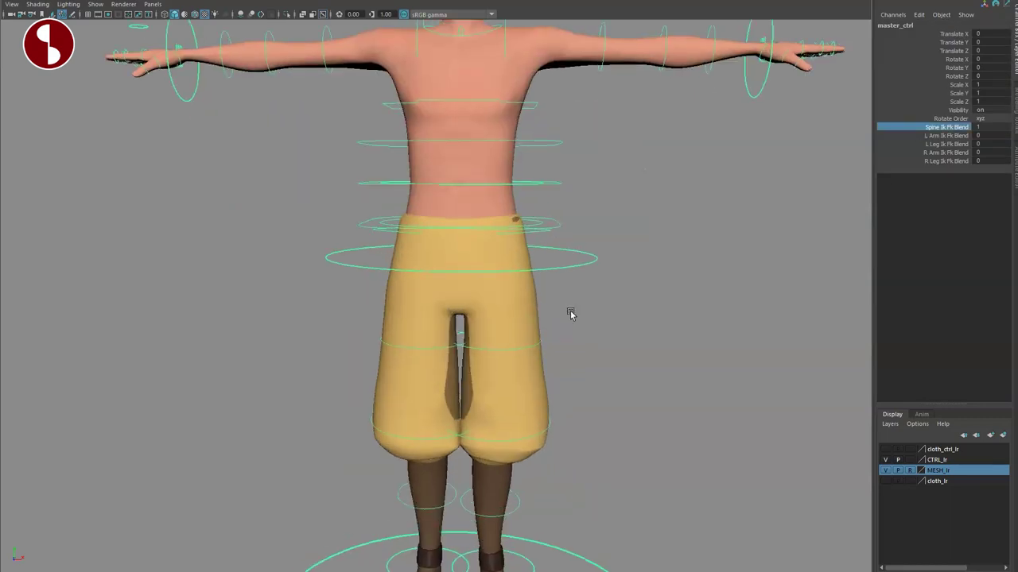
{"action": "middle_click_drag", "start_coordinate": [570, 314], "coordinate": [585, 372], "text": "alt"}
{"action": "left_click", "coordinate": [582, 344]}
- Test rotating the spine's FK controls from the lowest one up to the chest, and undo each rotation
{"action": "left_click_drag", "start_coordinate": [531, 364], "coordinate": [541, 364]}
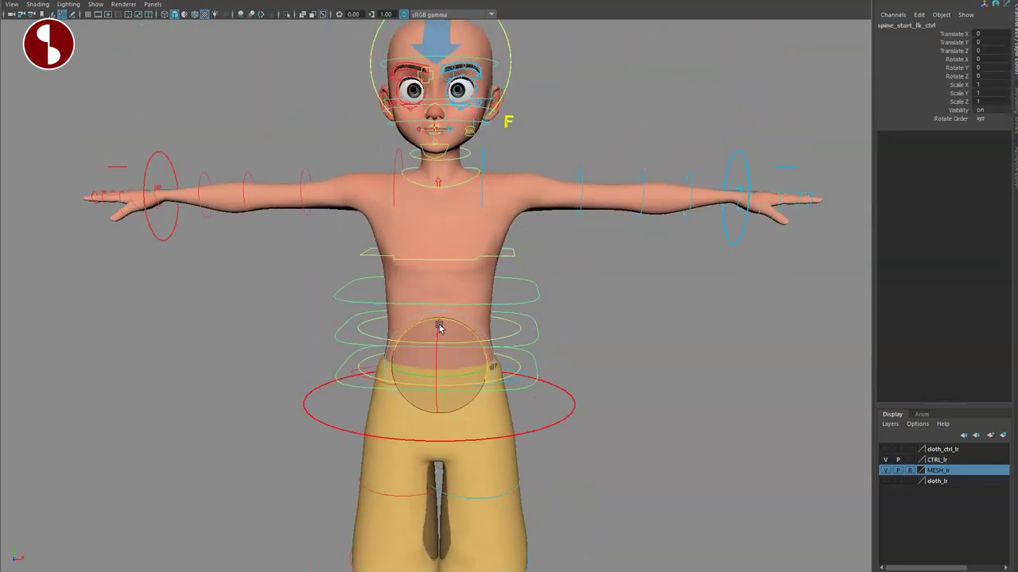
{"action": "mouse_move", "coordinate": [440, 329]}
{"action": "left_mouse_down"}
{"action": "mouse_move", "coordinate": [493, 343]}
{"action": "mouse_move", "coordinate": [457, 333]}
{"action": "left_mouse_up"}
{"action": "key", "text": "ctrl+z"}
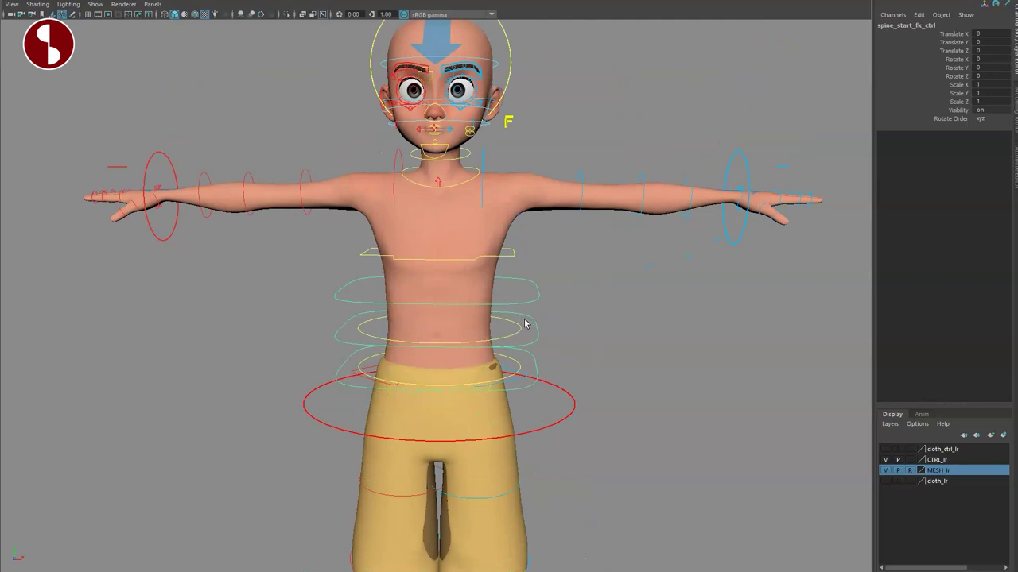
{"action": "left_click_drag", "start_coordinate": [483, 300], "coordinate": [495, 269]}
{"action": "key", "text": "ctrl+z"}
{"action": "left_click", "coordinate": [461, 275]}
{"action": "key", "text": "ctrl+z"}
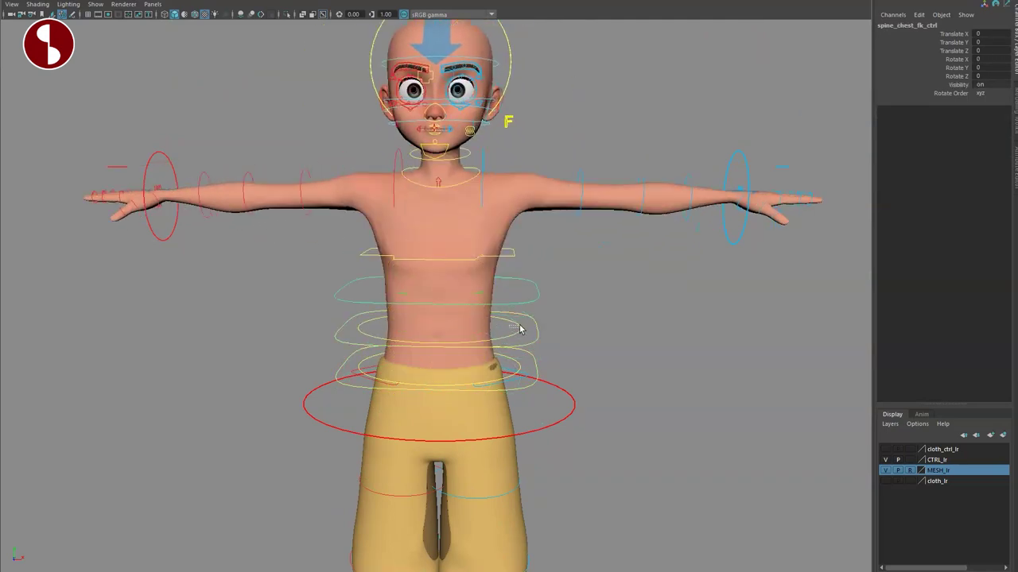
- Test moving the spine offset control sideways and the spine hips control, and undo both moves
{"action": "left_click", "coordinate": [493, 332]}
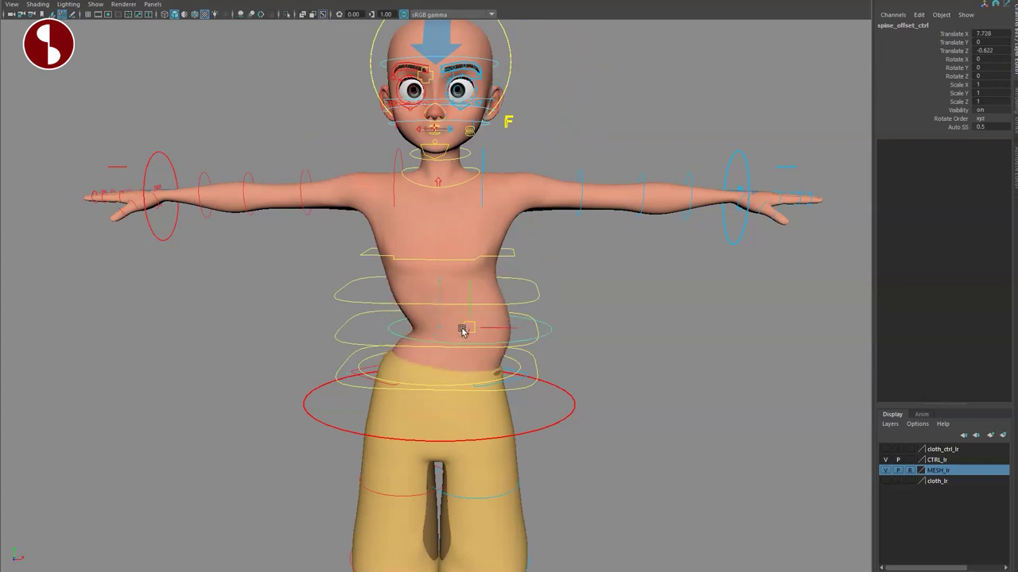
{"action": "left_click", "coordinate": [490, 373]}
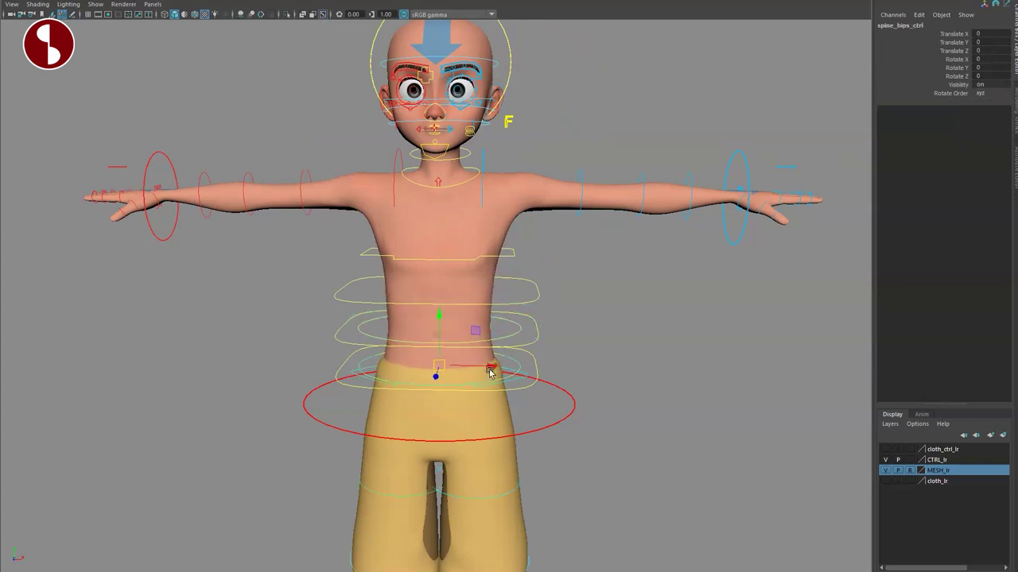
{"action": "left_click_drag", "start_coordinate": [439, 366], "coordinate": [447, 361]}
{"action": "key", "text": "ctrl+z"}
- Test moving the isolated chest control, and undo the move
{"action": "left_click", "coordinate": [438, 259]}
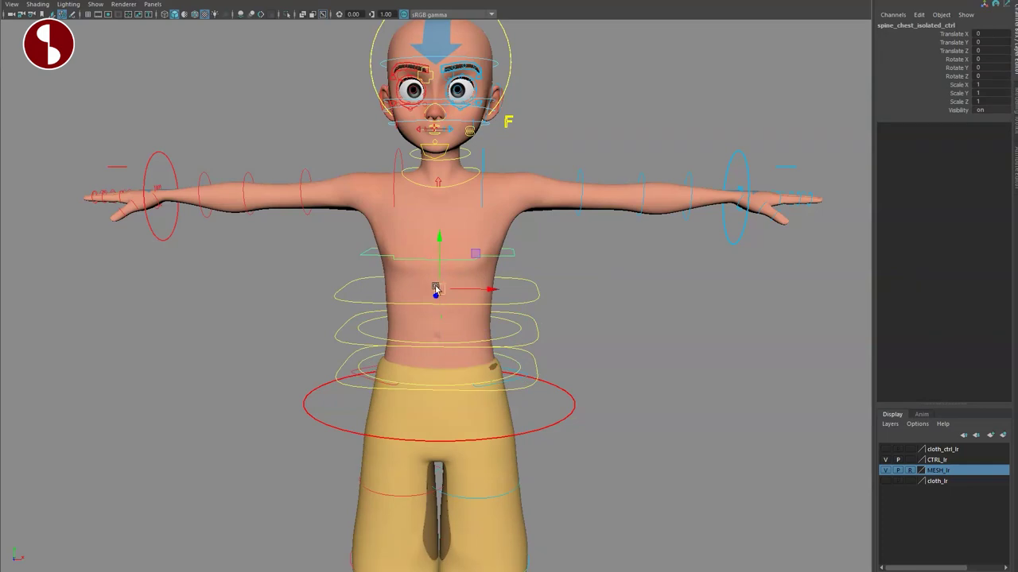
{"action": "mouse_move", "coordinate": [437, 289]}
{"action": "left_mouse_down"}
{"action": "mouse_move", "coordinate": [429, 279]}
{"action": "mouse_move", "coordinate": [453, 277]}
{"action": "mouse_move", "coordinate": [443, 286]}
{"action": "left_mouse_up"}
{"action": "key", "text": "ctrl+z"}
- Set the master control's Spine Ik Fk Blend to 0, and clear the selection
{"action": "right_click_drag", "start_coordinate": [584, 372], "coordinate": [354, 286], "text": "alt"}
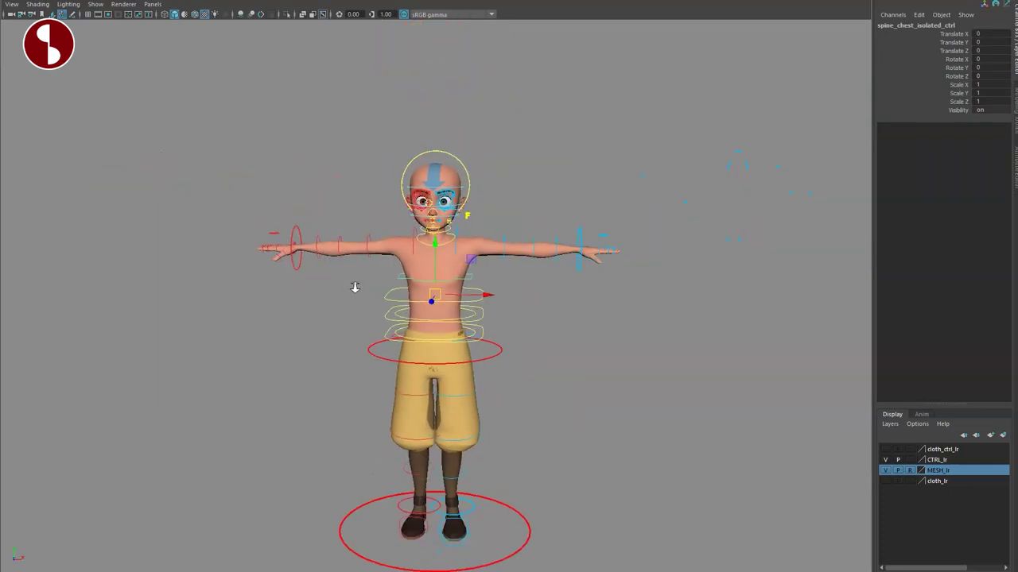
{"action": "middle_click_drag", "start_coordinate": [541, 507], "coordinate": [560, 459], "text": "alt"}
{"action": "left_click", "coordinate": [537, 497]}
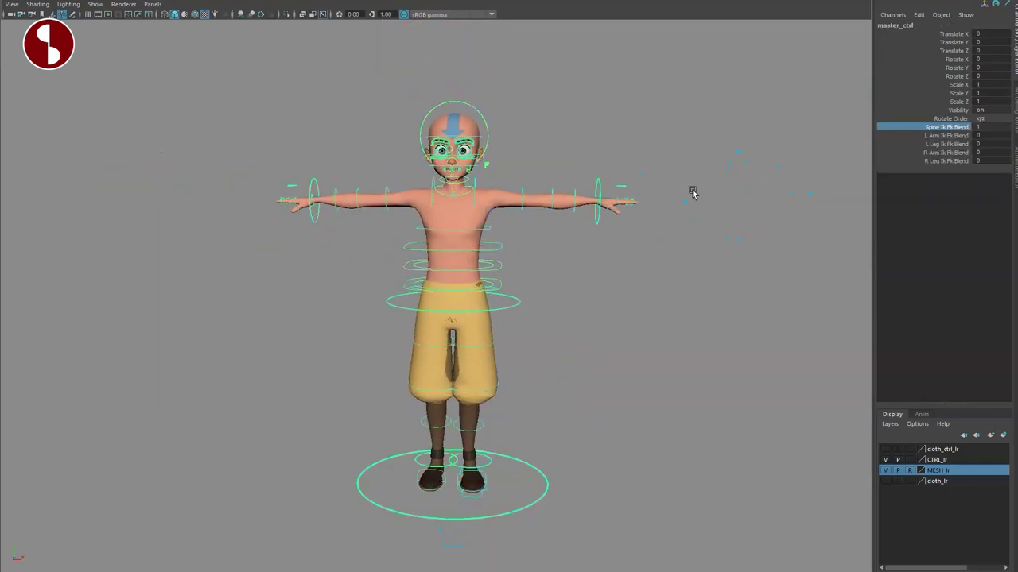
{"action": "left_click", "coordinate": [245, 278]}
{"action": "scroll", "coordinate": [513, 373], "scroll_direction": "up", "scroll_amount": 10}
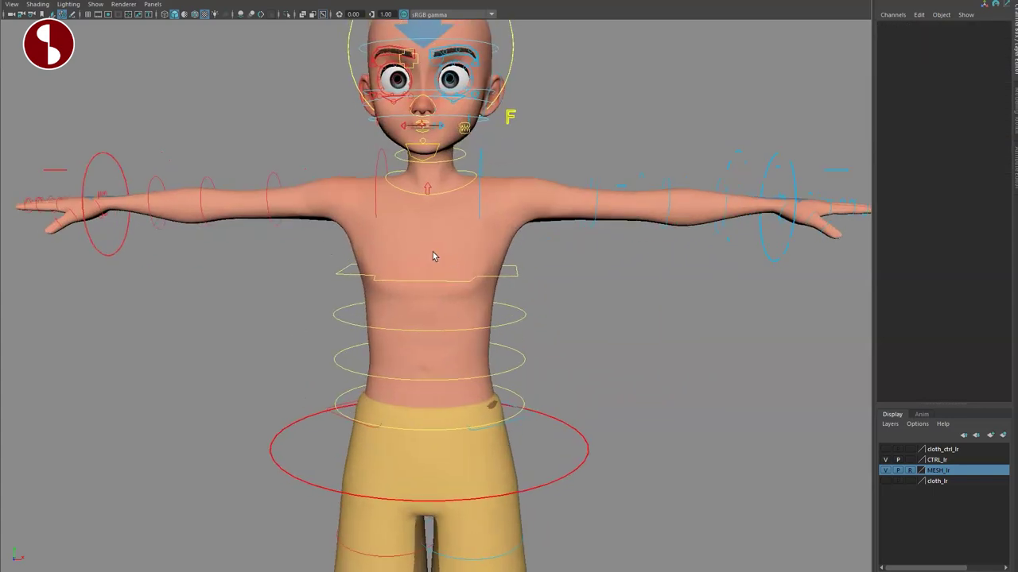
{"action": "scroll", "coordinate": [513, 373], "scroll_direction": "down", "scroll_amount": 2}
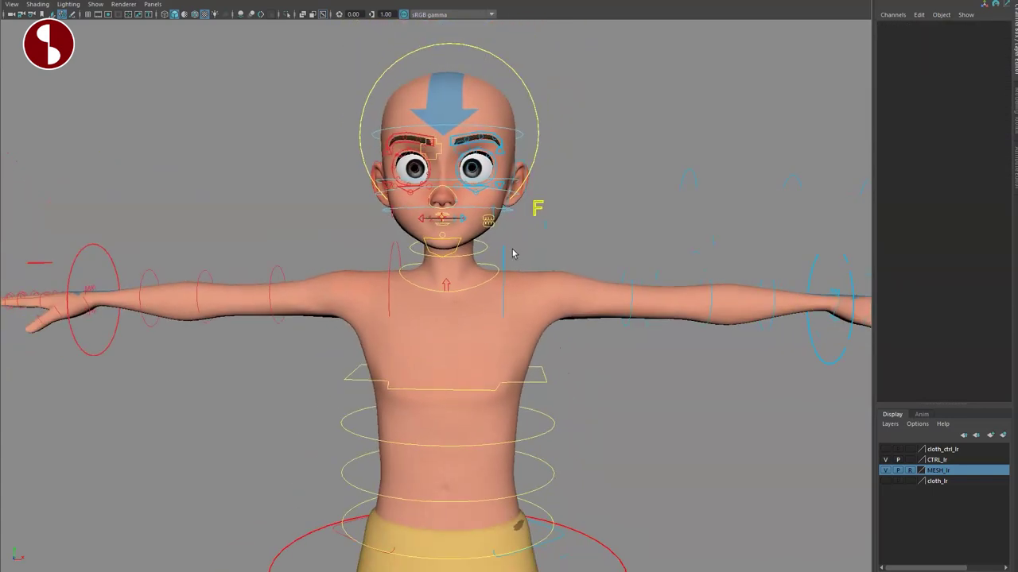
- Test moving the left shoulder control, and undo the move
{"action": "left_click", "coordinate": [508, 255]}
{"action": "scroll", "coordinate": [422, 294], "scroll_direction": "down", "scroll_amount": 2}
{"action": "left_click_drag", "start_coordinate": [423, 292], "coordinate": [422, 300]}
{"action": "key", "text": "ctrl+z"}
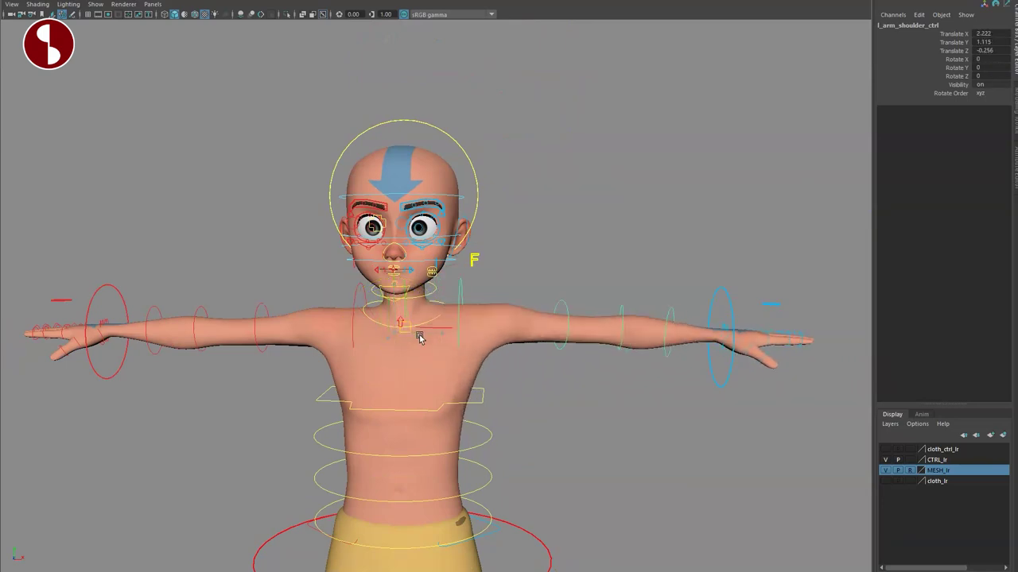
- Test raising the left hand above the shoulder with the arm IK control, and undo the move
{"action": "left_click", "coordinate": [731, 383]}
{"action": "left_click_drag", "start_coordinate": [720, 330], "coordinate": [535, 145]}
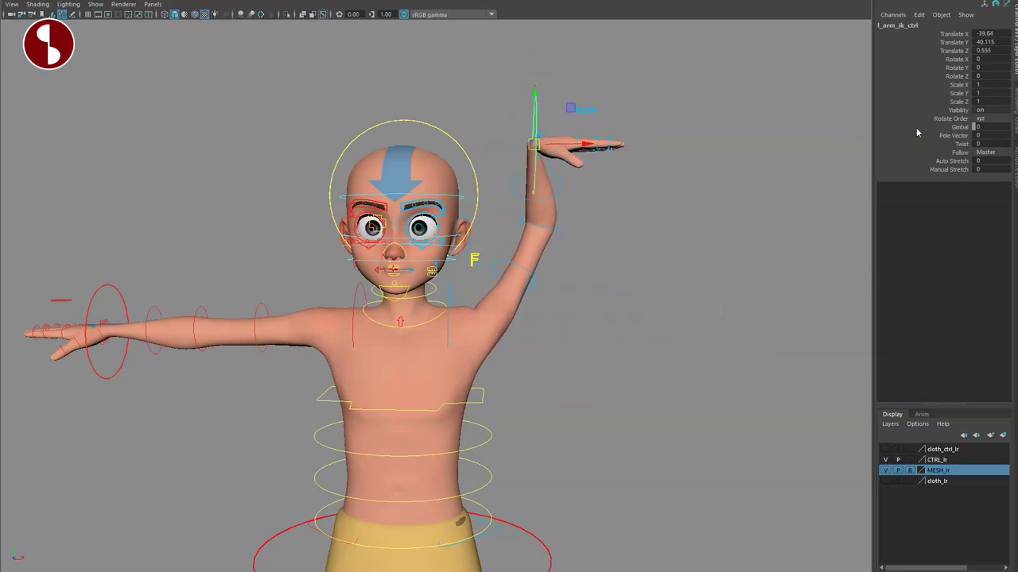
{"action": "left_click_drag", "start_coordinate": [932, 68], "coordinate": [936, 196]}
{"action": "key", "text": "ctrl+z"}
- Test the left shoulder control and the left upper arm's mid control, and undo the change
{"action": "left_click", "coordinate": [450, 310]}
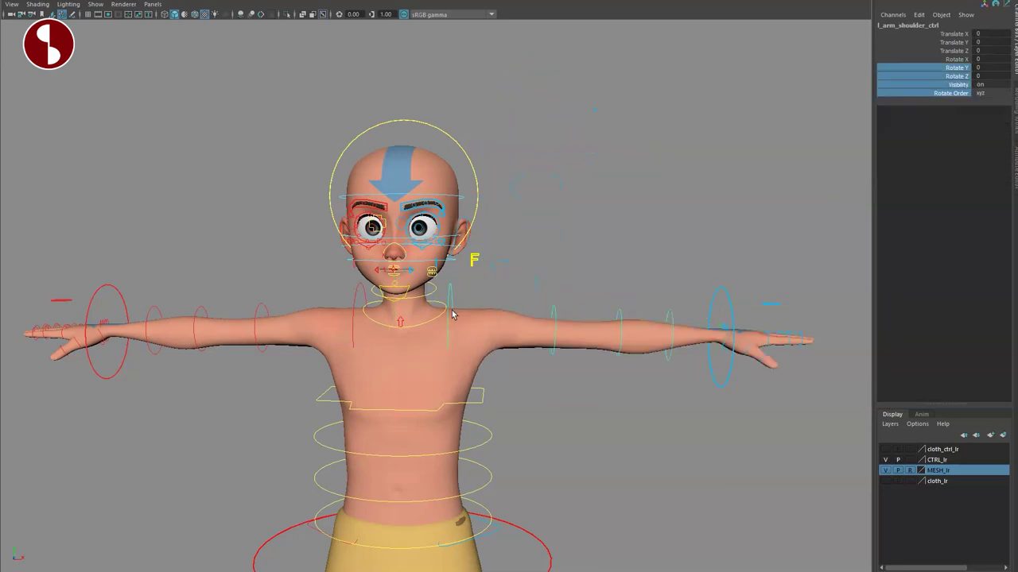
{"action": "middle_click_drag", "start_coordinate": [520, 361], "coordinate": [580, 357], "text": "alt"}
{"action": "scroll", "coordinate": [566, 378], "scroll_direction": "up", "scroll_amount": 10}
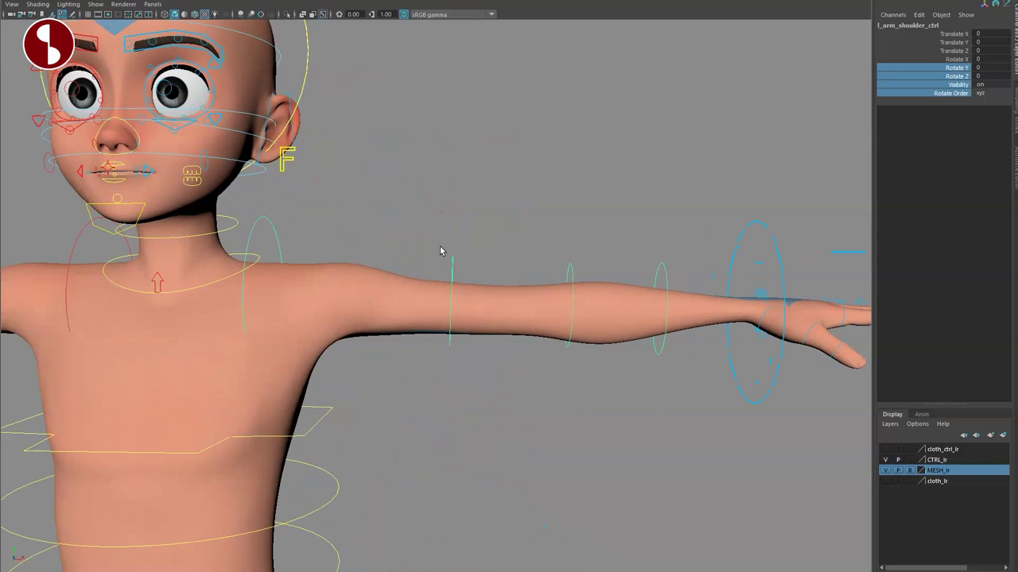
{"action": "key", "text": "w"}
{"action": "left_click_drag", "start_coordinate": [439, 248], "coordinate": [467, 313]}
{"action": "key", "text": "ctrl+z"}
- Move the left elbow control up about 3.66 in Y, and set its Pin to 1
{"action": "left_click_drag", "start_coordinate": [550, 262], "coordinate": [589, 269]}
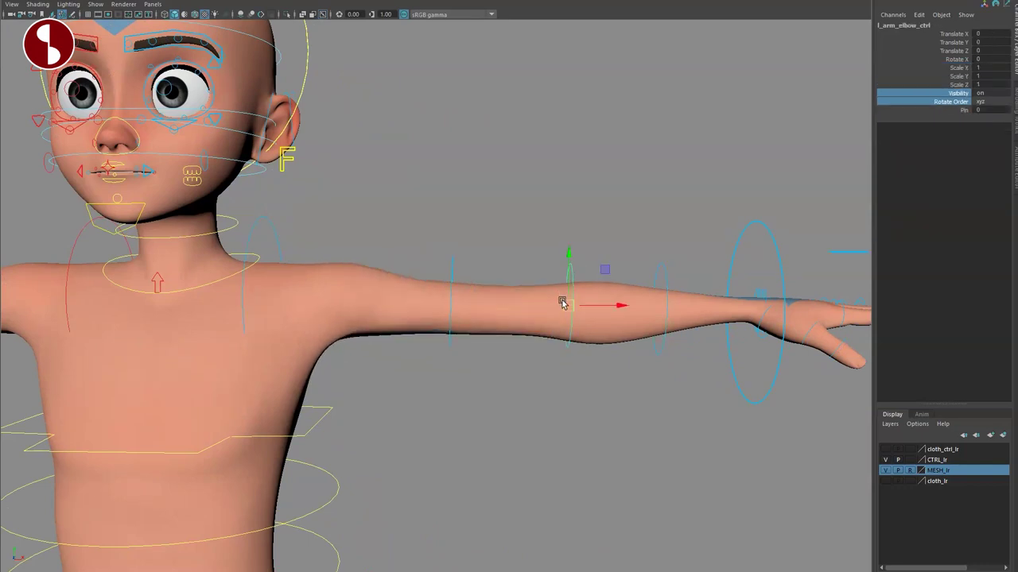
{"action": "left_click_drag", "start_coordinate": [569, 302], "coordinate": [572, 275]}
{"action": "scroll", "coordinate": [517, 318], "scroll_direction": "down", "scroll_amount": 5}
{"action": "left_click_drag", "start_coordinate": [481, 338], "coordinate": [409, 393], "text": "alt"}
{"action": "left_click_drag", "start_coordinate": [597, 331], "coordinate": [840, 181], "text": "alt"}
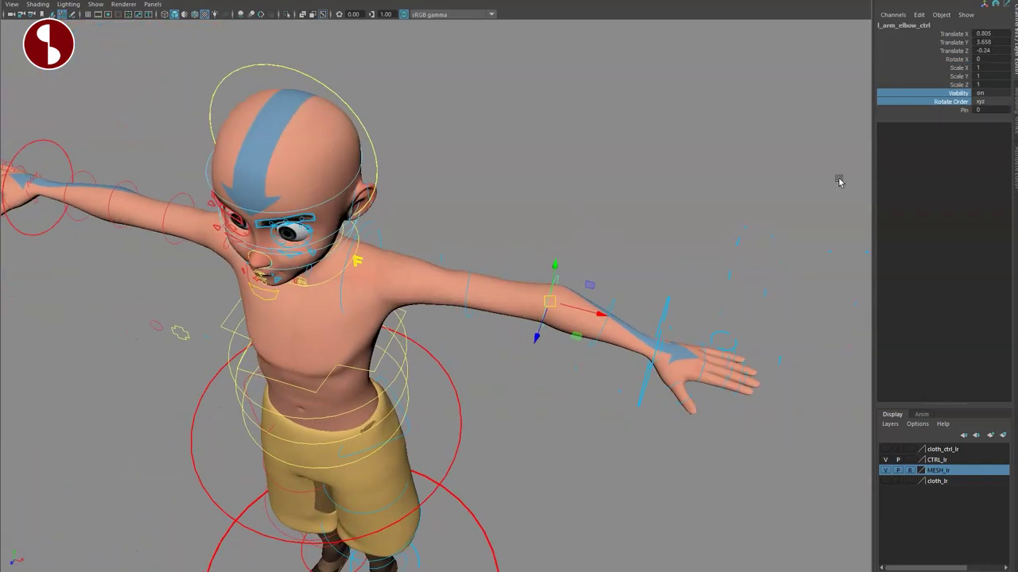
{"action": "left_click_drag", "start_coordinate": [598, 357], "coordinate": [619, 350], "text": "alt"}
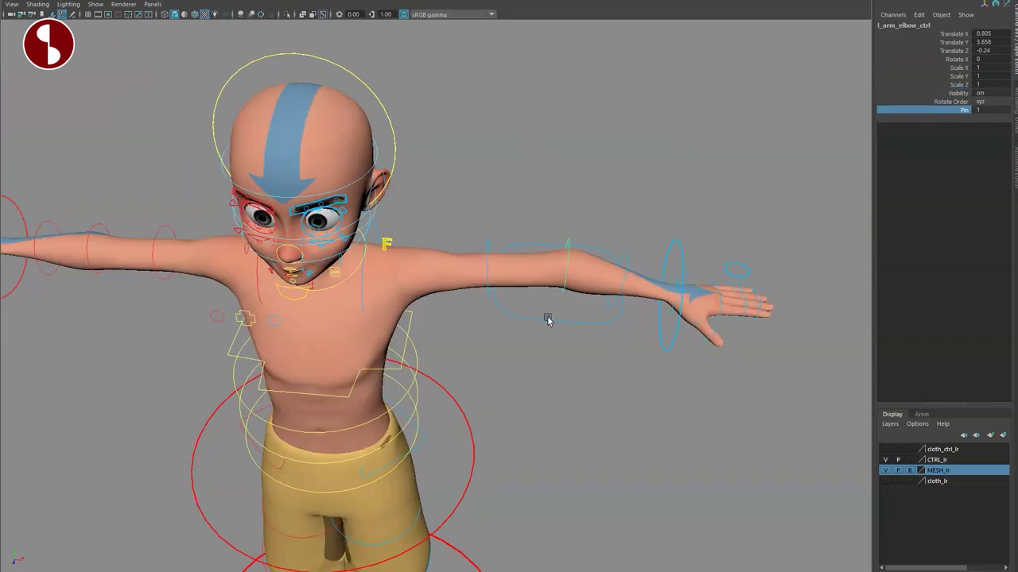
- Test the larger control around the left elbow and the forearm's mid control, and undo all the elbow and forearm changes
{"action": "left_click_drag", "start_coordinate": [547, 316], "coordinate": [539, 342]}
{"action": "left_click_drag", "start_coordinate": [557, 281], "coordinate": [624, 289]}
{"action": "key", "text": "ctrl+z"}
{"action": "key", "text": "ctrl+z"}
{"action": "key", "text": "ctrl+z"}
{"action": "key", "text": "ctrl+z"}
{"action": "key", "text": "ctrl+z"}
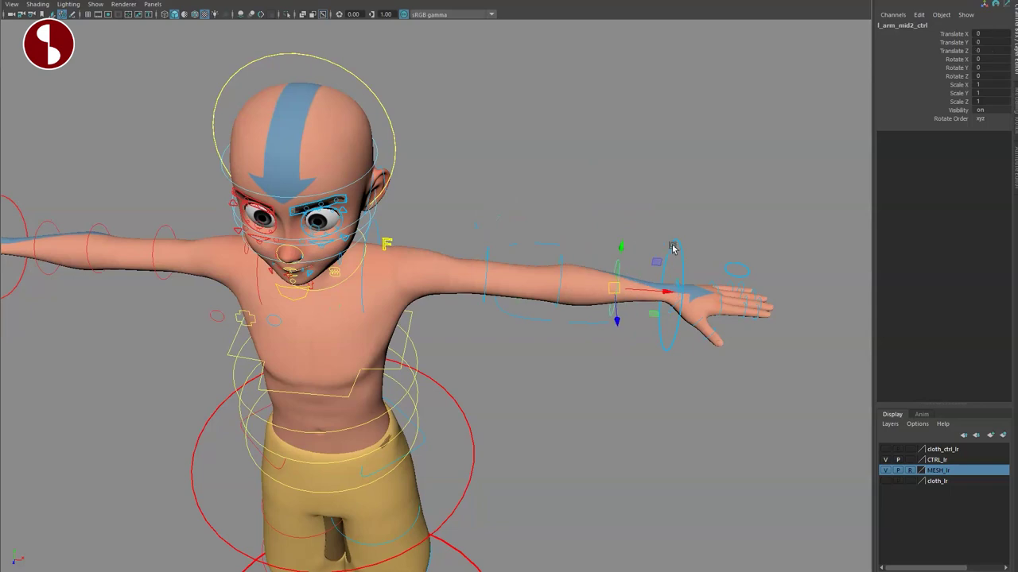
- Test Auto Stretch at 1 on the left arm IK control with the hand pulled outward, and undo the changes
{"action": "left_click", "coordinate": [673, 247]}
{"action": "key", "text": "f"}
{"action": "left_click_drag", "start_coordinate": [643, 384], "coordinate": [602, 357], "text": "alt"}
{"action": "right_click_drag", "start_coordinate": [602, 357], "coordinate": [563, 370], "text": "alt"}
{"action": "middle_click_drag", "start_coordinate": [563, 370], "coordinate": [700, 328], "text": "alt"}
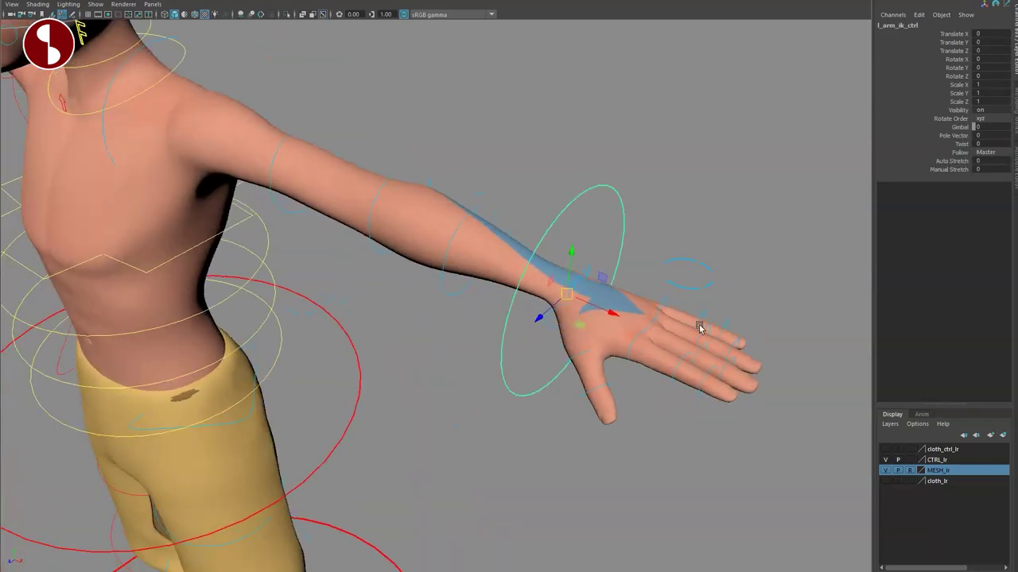
{"action": "right_click_drag", "start_coordinate": [548, 307], "coordinate": [512, 300], "text": "alt"}
{"action": "left_click_drag", "start_coordinate": [535, 296], "coordinate": [672, 382]}
{"action": "right_click_drag", "start_coordinate": [674, 394], "coordinate": [689, 297], "text": "alt"}
{"action": "middle_click_drag", "start_coordinate": [767, 176], "coordinate": [896, 192]}
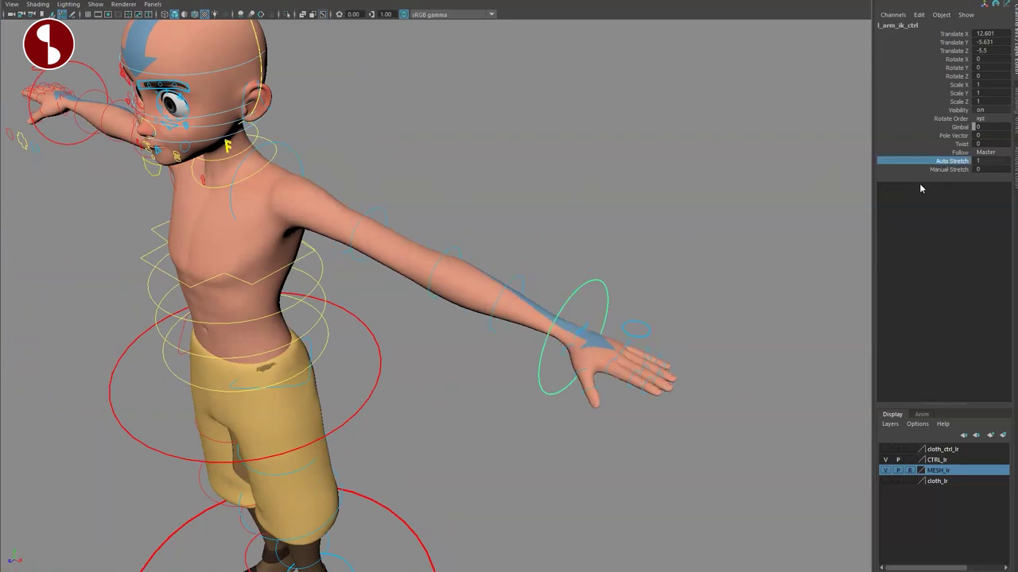
{"action": "key", "text": "ctrl+z"}
- Test the left arm's Manual Stretch, and set Pole Vector to 1 to try moving the pole vector control
{"action": "left_click", "coordinate": [925, 169]}
{"action": "middle_click_drag", "start_coordinate": [768, 172], "coordinate": [618, 263]}
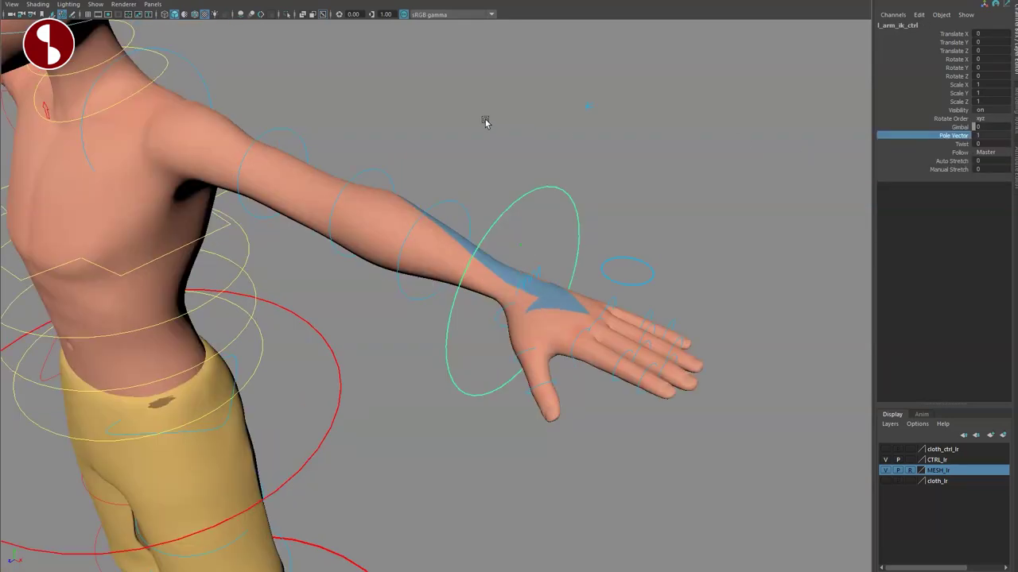
{"action": "left_click", "coordinate": [585, 107]}
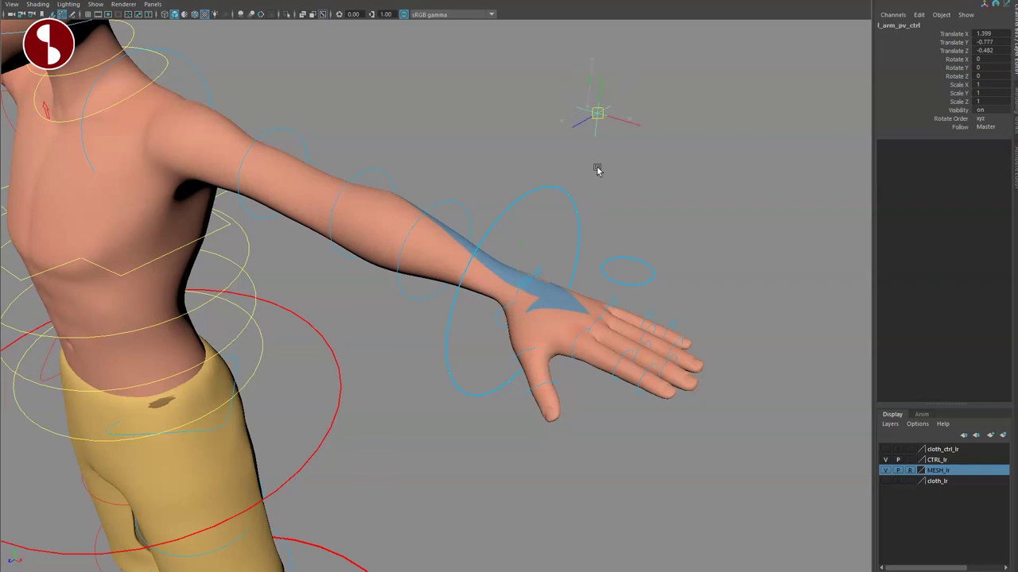
- Test the left arm IK control's Twist at 15.6, undo it, and view the Follow space options
{"action": "left_click", "coordinate": [577, 238]}
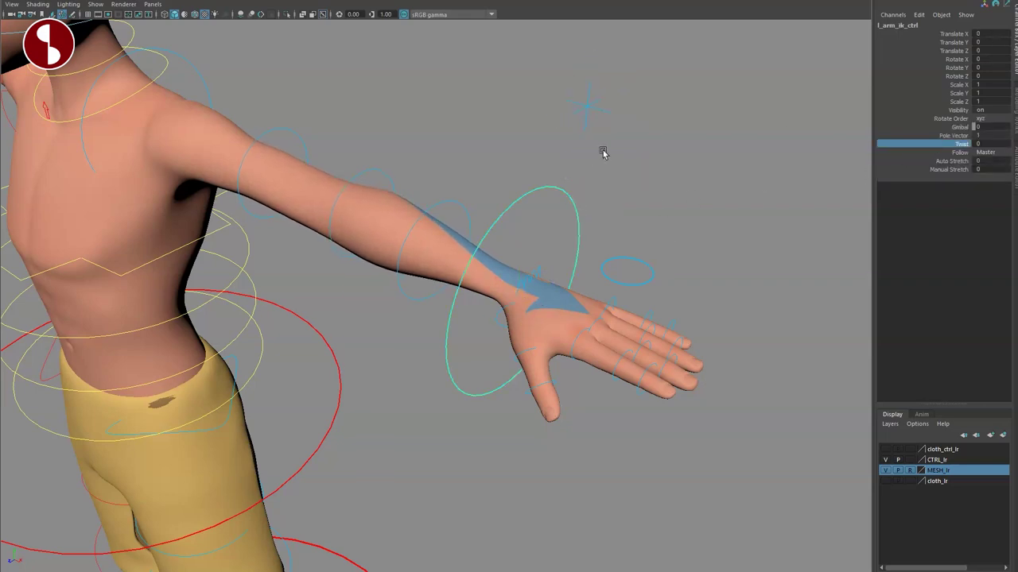
{"action": "mouse_move", "coordinate": [603, 152]}
{"action": "middle_mouse_down"}
{"action": "mouse_move", "coordinate": [799, 156]}
{"action": "mouse_move", "coordinate": [610, 155]}
{"action": "middle_mouse_up"}
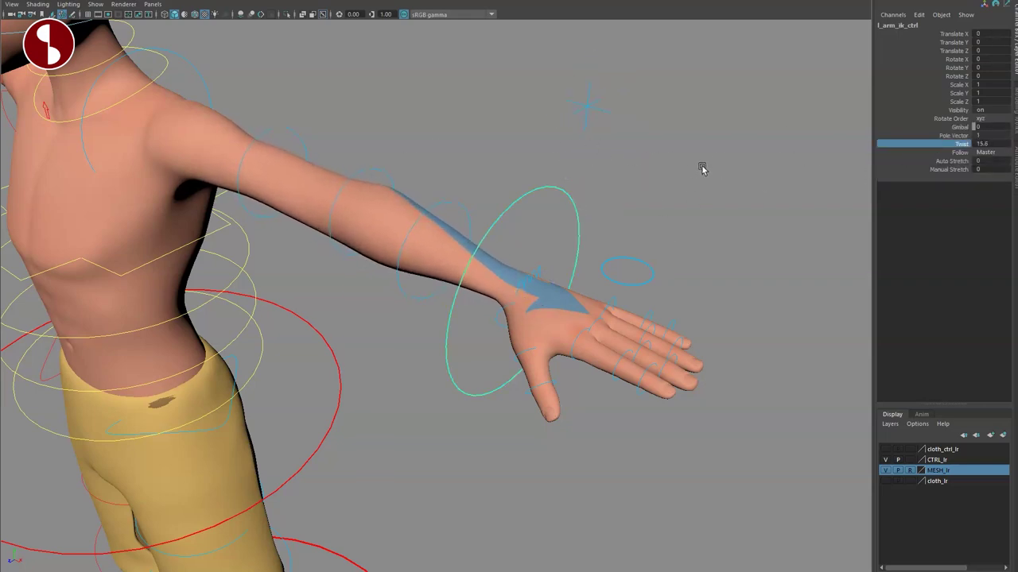
{"action": "key", "text": "ctrl+z"}
{"action": "left_click", "coordinate": [999, 153]}
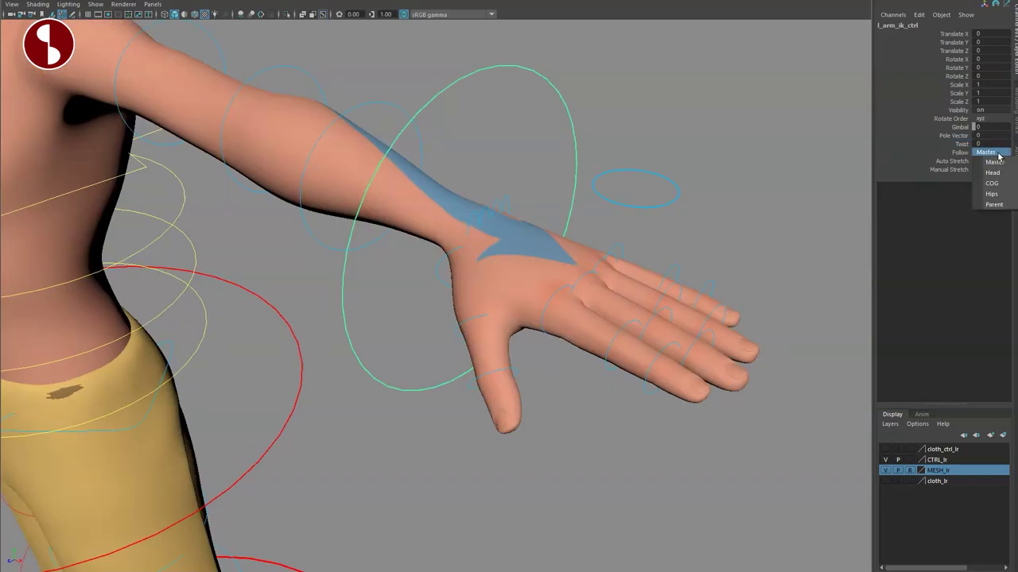
{"action": "left_click", "coordinate": [763, 209]}
- Test the Spread attribute of the left hand's finger poses control, and undo the change
{"action": "left_click_drag", "start_coordinate": [548, 269], "coordinate": [497, 282], "text": "alt"}
{"action": "scroll", "coordinate": [527, 302], "scroll_direction": "up", "scroll_amount": 3}
{"action": "left_click_drag", "start_coordinate": [561, 310], "coordinate": [544, 332], "text": "alt"}
{"action": "left_click", "coordinate": [611, 148]}
{"action": "left_click", "coordinate": [938, 43]}
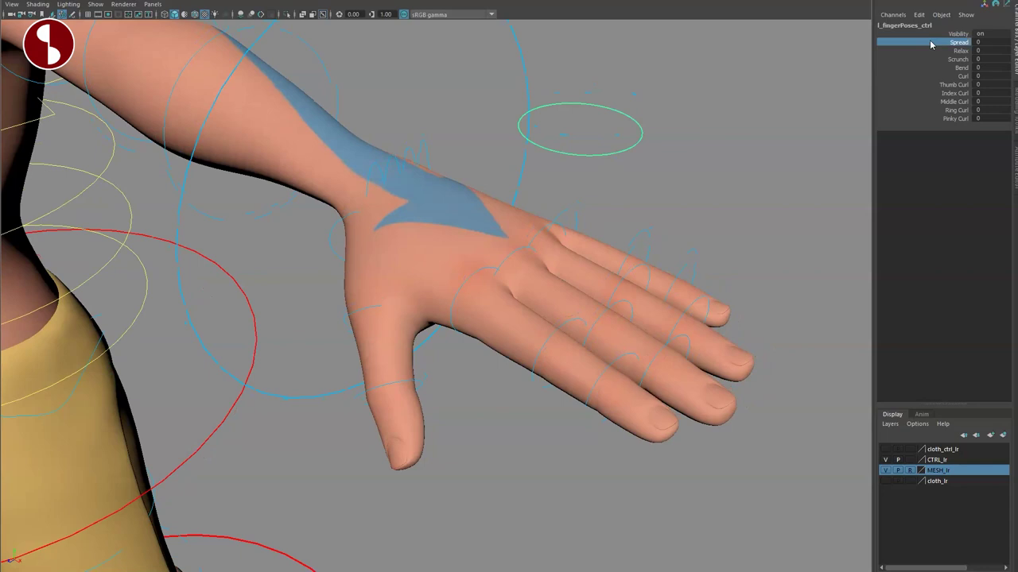
{"action": "middle_click_drag", "start_coordinate": [649, 73], "coordinate": [978, 113]}
{"action": "key", "text": "ctrl+z"}
- Test the Relax and Scrunch attributes of the left finger poses control, and undo the changes
{"action": "left_click", "coordinate": [891, 54]}
{"action": "left_click_drag", "start_coordinate": [672, 228], "coordinate": [706, 176], "text": "alt"}
{"action": "key", "text": "ctrl+z"}
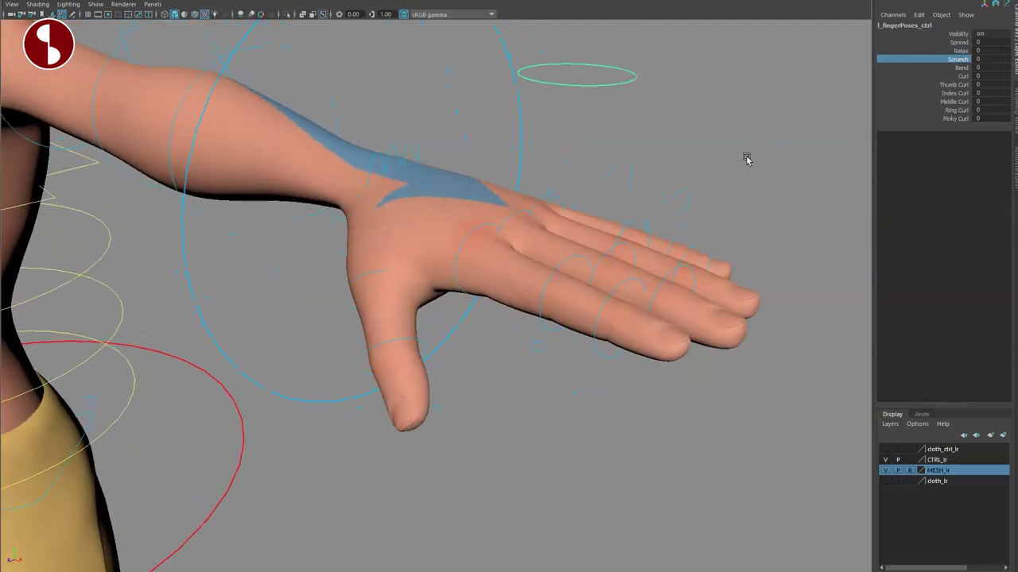
{"action": "middle_click_drag", "start_coordinate": [565, 113], "coordinate": [938, 93]}
- Test the left hand's Curl attribute, and the Index, Middle, Ring and Pinky Curl attributes together
{"action": "left_click", "coordinate": [945, 76]}
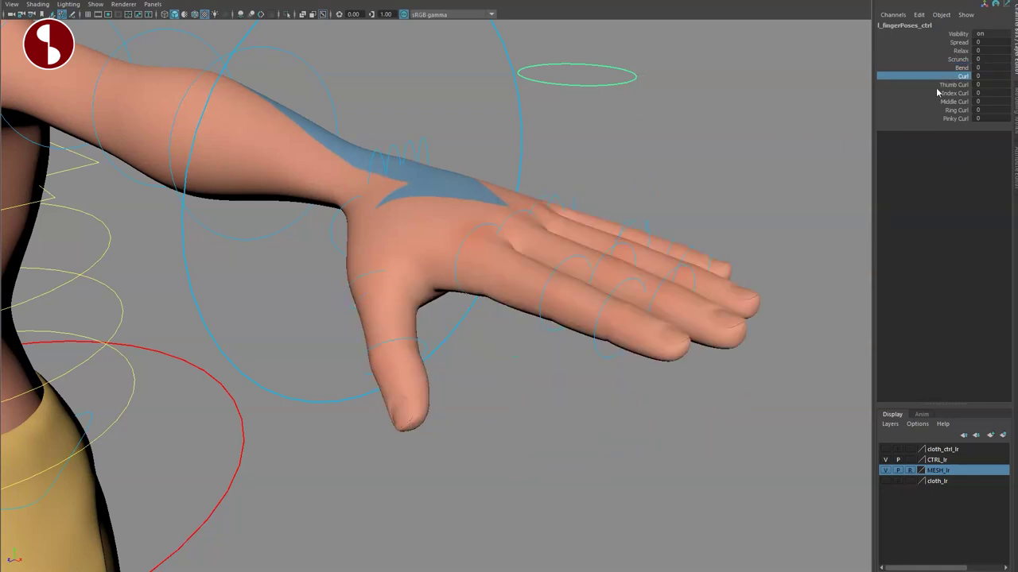
{"action": "middle_click_drag", "start_coordinate": [764, 82], "coordinate": [788, 108]}
{"action": "left_click_drag", "start_coordinate": [932, 92], "coordinate": [927, 117]}
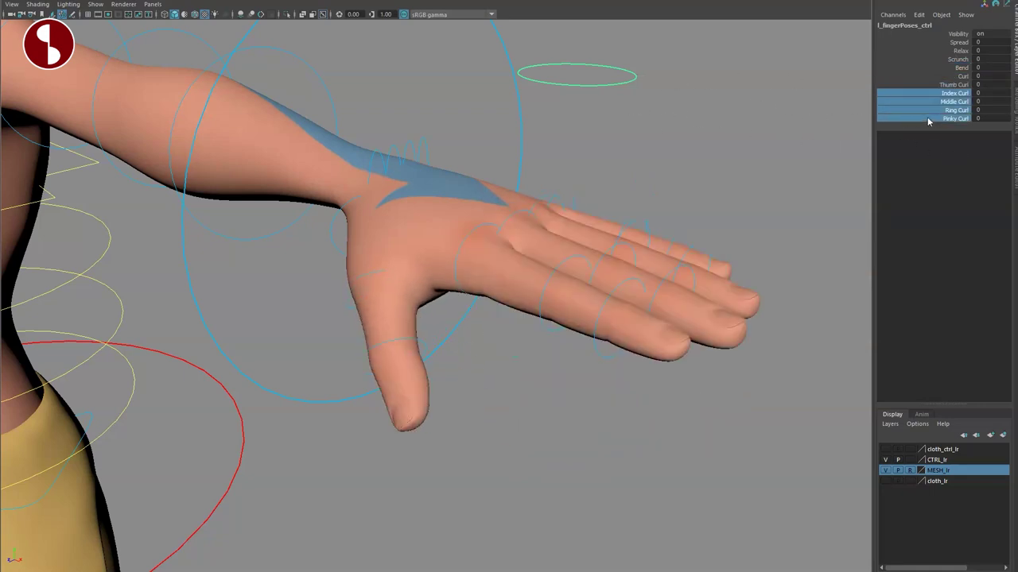
{"action": "middle_click_drag", "start_coordinate": [927, 117], "coordinate": [571, 186]}
- Test rotating the left hand's individual pinky and thumb controls, and restore their neutral pose
{"action": "left_click", "coordinate": [566, 196]}
{"action": "left_click", "coordinate": [641, 215]}
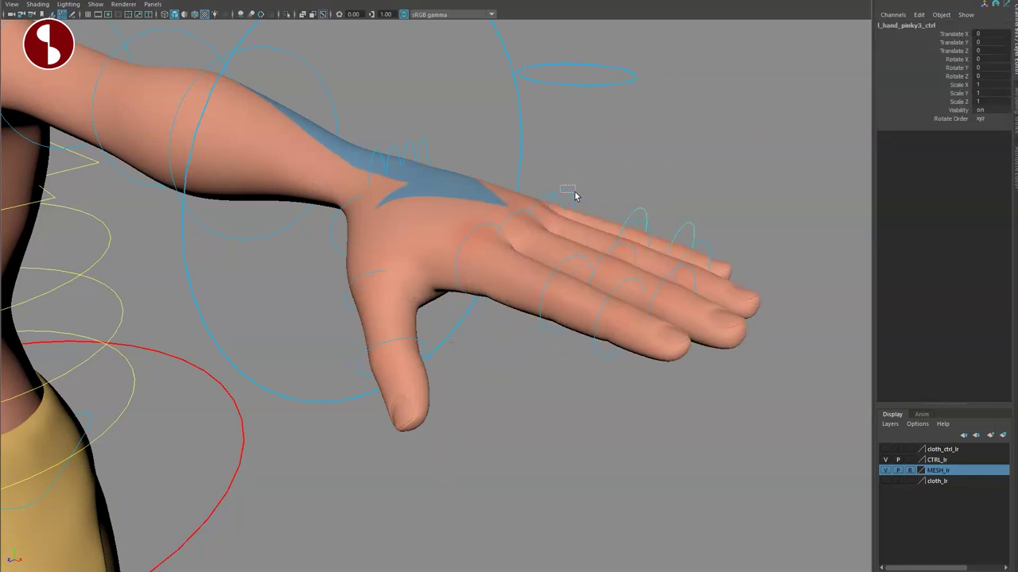
{"action": "key", "text": "e"}
{"action": "mouse_move", "coordinate": [699, 227]}
{"action": "left_mouse_down"}
{"action": "mouse_move", "coordinate": [720, 250]}
{"action": "mouse_move", "coordinate": [692, 227]}
{"action": "mouse_move", "coordinate": [702, 236]}
{"action": "left_mouse_up"}
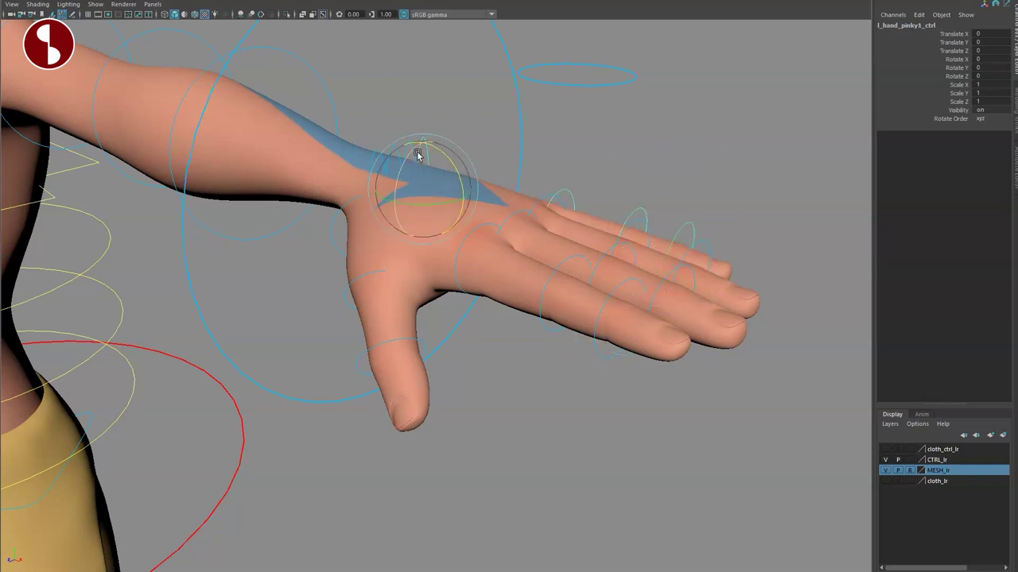
{"action": "mouse_move", "coordinate": [445, 153]}
{"action": "left_mouse_down"}
{"action": "mouse_move", "coordinate": [448, 166]}
{"action": "mouse_move", "coordinate": [359, 239]}
{"action": "mouse_move", "coordinate": [360, 250]}
{"action": "mouse_move", "coordinate": [504, 186]}
{"action": "mouse_move", "coordinate": [458, 153]}
{"action": "mouse_move", "coordinate": [486, 168]}
{"action": "mouse_move", "coordinate": [459, 164]}
{"action": "mouse_move", "coordinate": [461, 182]}
{"action": "mouse_move", "coordinate": [455, 166]}
{"action": "left_mouse_up"}
{"action": "left_click_drag", "start_coordinate": [437, 291], "coordinate": [378, 294]}
{"action": "left_click", "coordinate": [419, 285]}
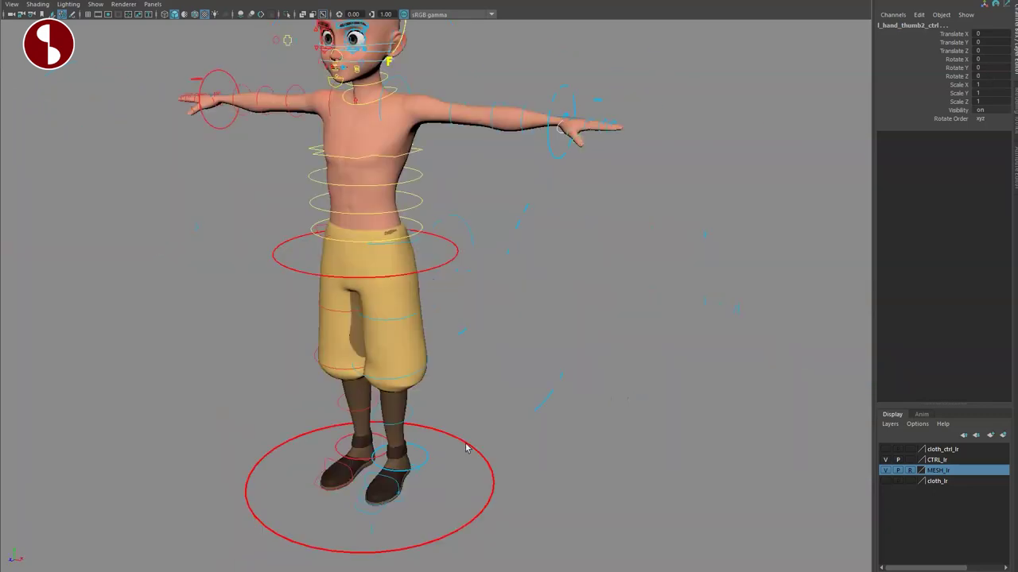
- Switch the left arm to FK through the master control and test the upper arm's FK control
{"action": "left_click", "coordinate": [468, 447]}
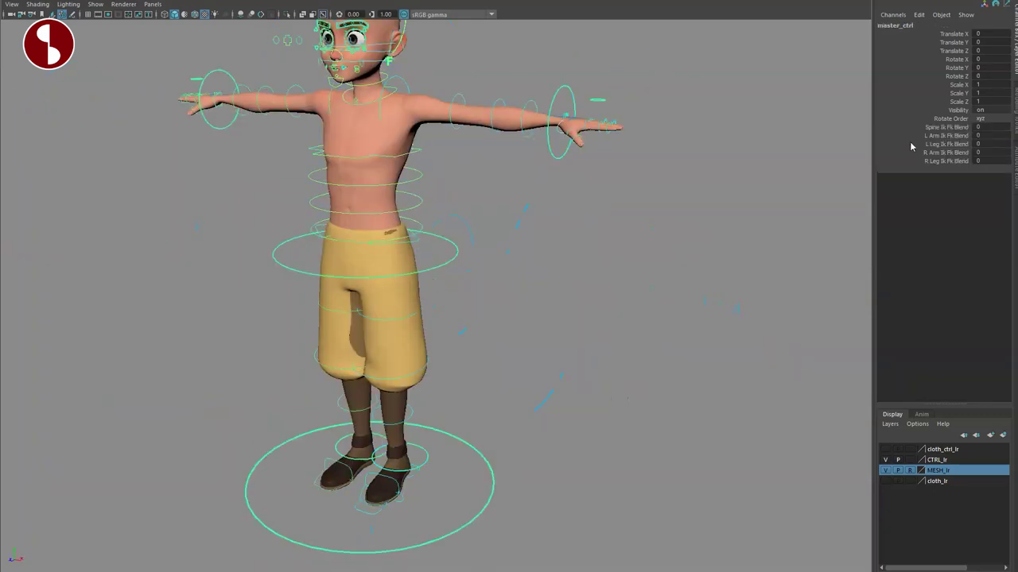
{"action": "middle_click_drag", "start_coordinate": [392, 205], "coordinate": [352, 283], "text": "alt"}
{"action": "right_click_drag", "start_coordinate": [352, 283], "coordinate": [449, 248], "text": "alt"}
{"action": "middle_click_drag", "start_coordinate": [450, 248], "coordinate": [519, 351], "text": "alt"}
{"action": "left_click", "coordinate": [369, 132]}
{"action": "mouse_move", "coordinate": [391, 162]}
{"action": "left_mouse_down"}
{"action": "mouse_move", "coordinate": [392, 173]}
{"action": "mouse_move", "coordinate": [384, 163]}
{"action": "mouse_move", "coordinate": [402, 163]}
{"action": "left_mouse_up"}
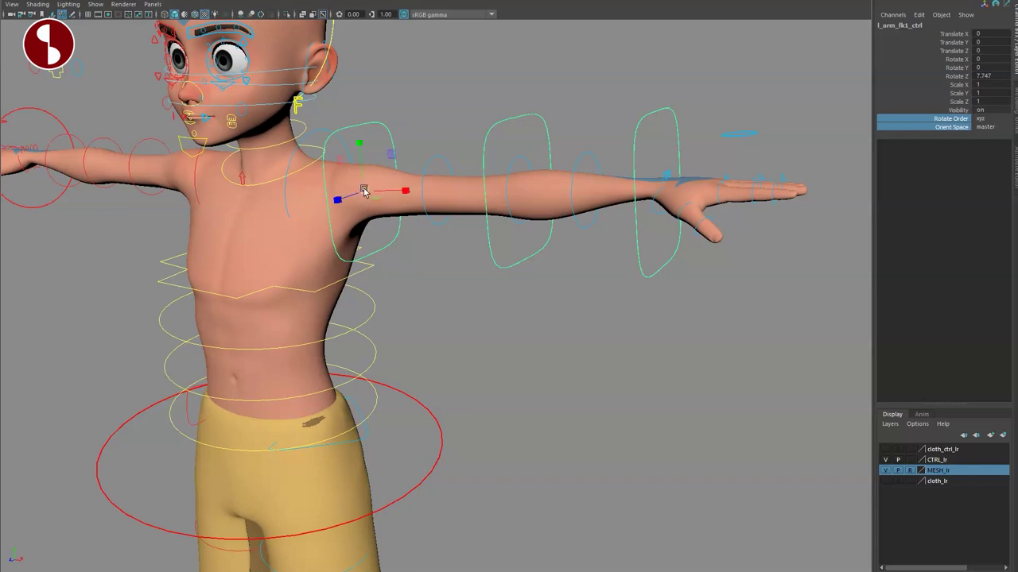
- Test transforming the left hand's FK control and rotating the elbow's FK control, and undo the changes
{"action": "left_click", "coordinate": [488, 153]}
{"action": "key", "text": "e"}
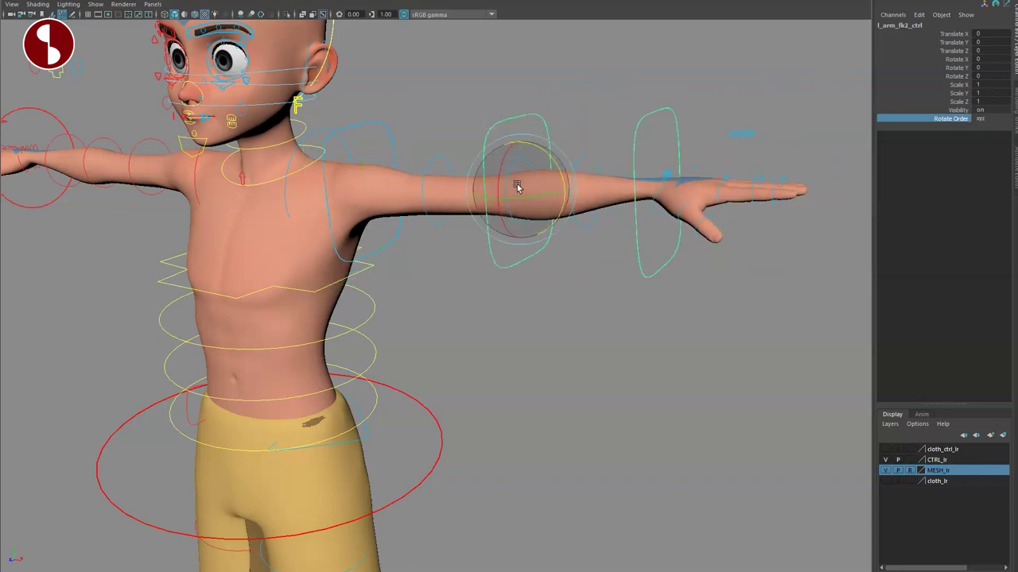
{"action": "key", "text": "w"}
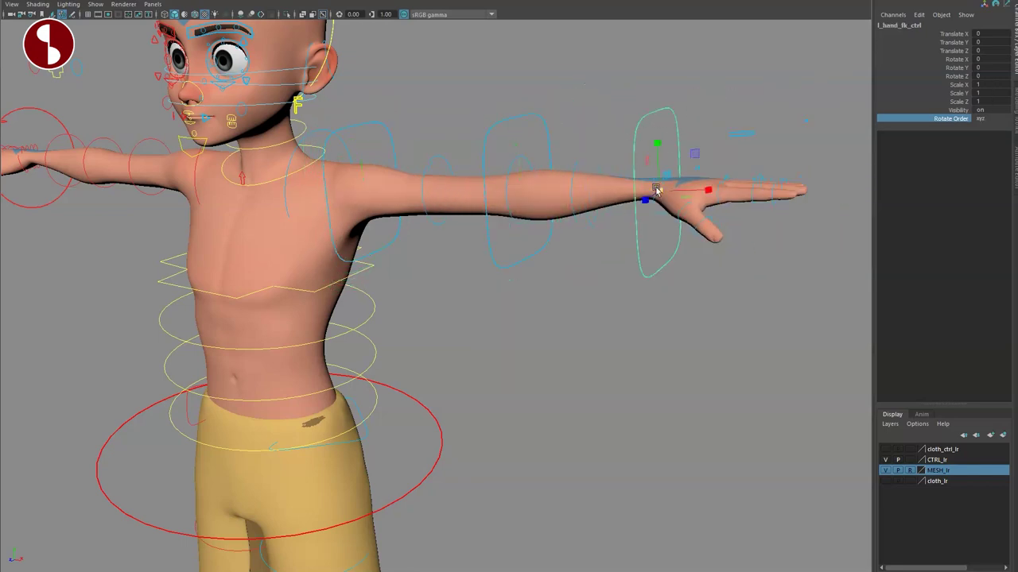
{"action": "left_click_drag", "start_coordinate": [656, 188], "coordinate": [685, 187]}
{"action": "key", "text": "ctrl+z"}
{"action": "key", "text": "q"}
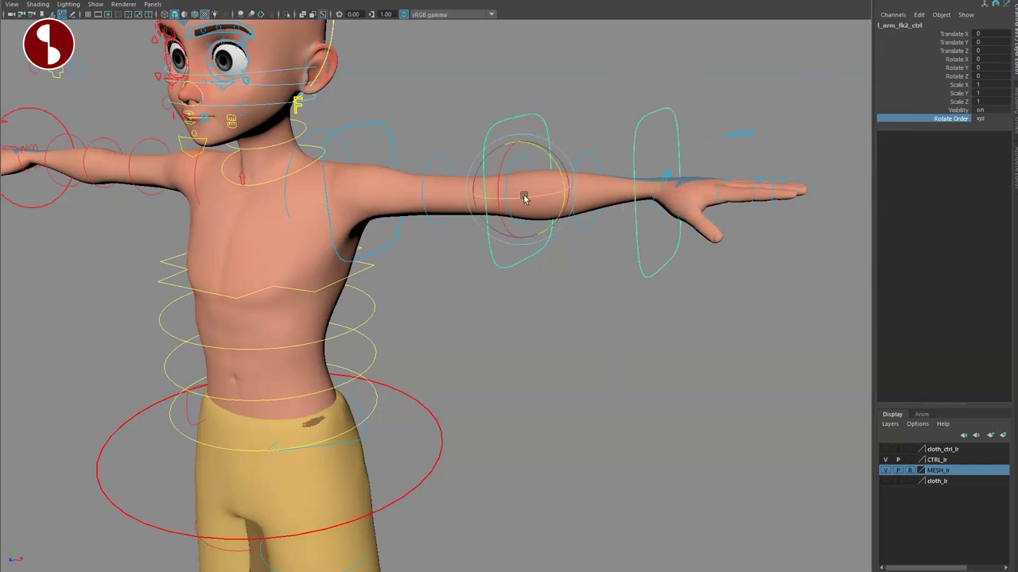
{"action": "left_click_drag", "start_coordinate": [524, 198], "coordinate": [515, 166]}
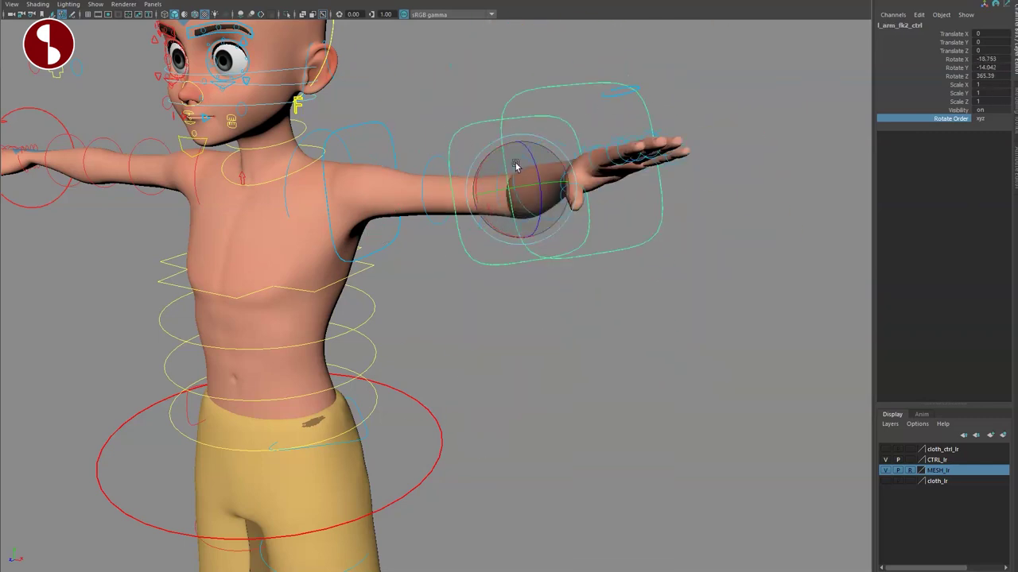
{"action": "key", "text": "ctrl+z"}
{"action": "key", "text": "ctrl+z"}
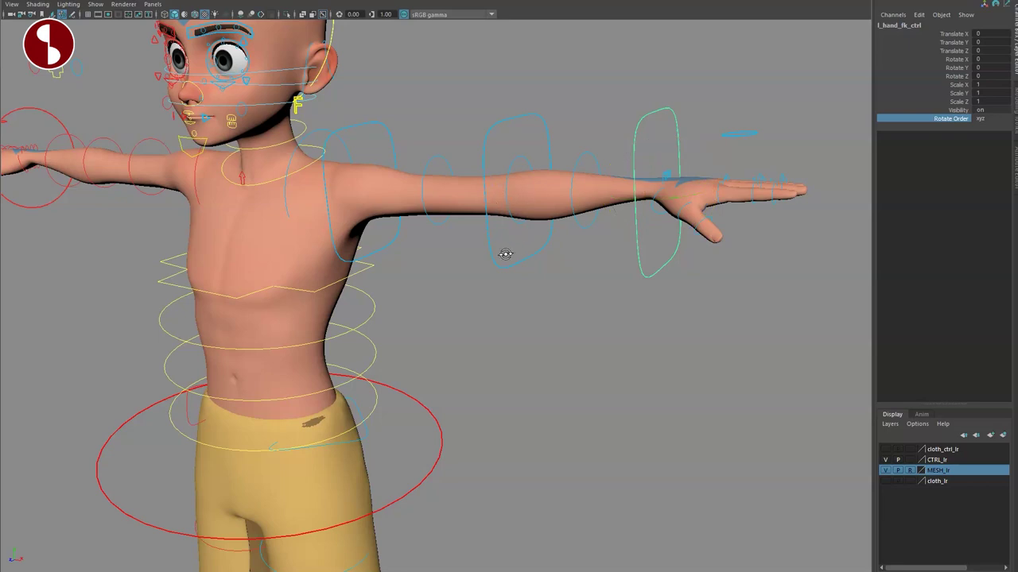
- Test bending the left upper arm by moving its mid control, and undo the change
{"action": "left_click_drag", "start_coordinate": [505, 254], "coordinate": [517, 286], "text": "alt"}
{"action": "key", "text": "w"}
{"action": "left_click_drag", "start_coordinate": [420, 143], "coordinate": [461, 113]}
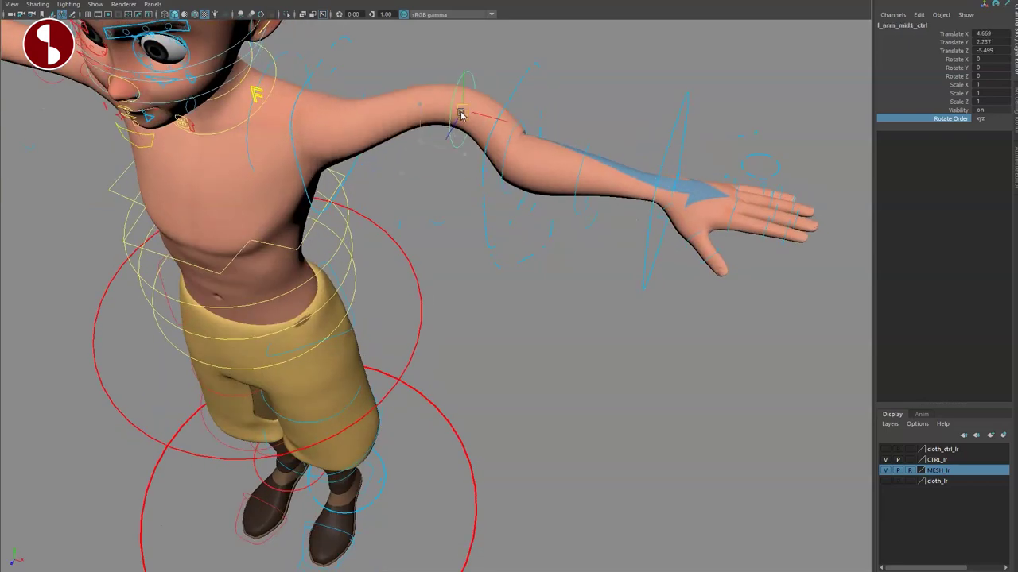
{"action": "key", "text": "ctrl+z"}
{"action": "key", "text": "ctrl+z"}
- Return the left arm to IK by setting the master control's L Arm Ik Fk Blend to 0
{"action": "left_click", "coordinate": [338, 189]}
{"action": "key", "text": "e"}
{"action": "middle_click_drag", "start_coordinate": [322, 189], "coordinate": [275, 189]}
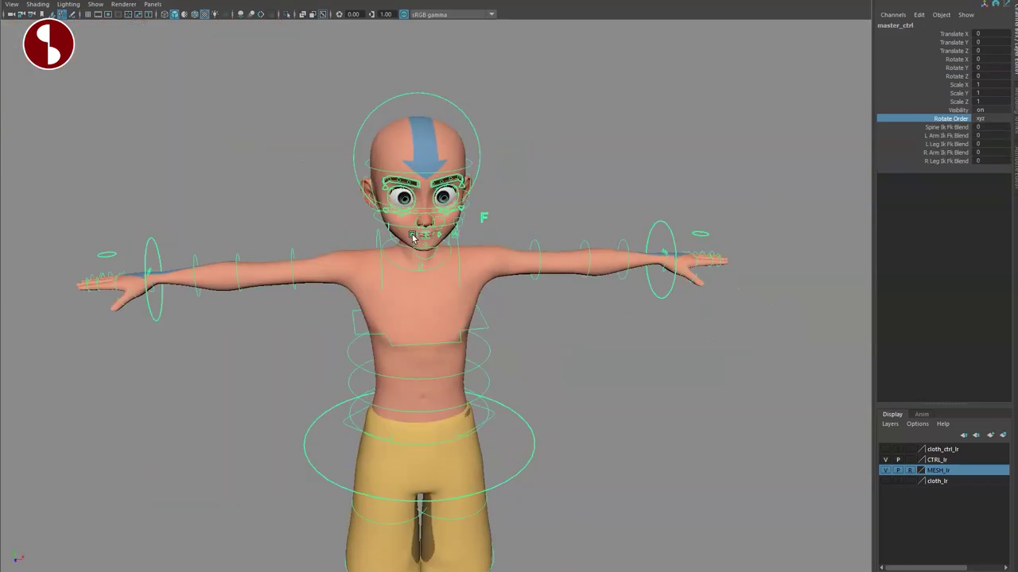
- Tilt the neck control sideways to about -28 in Rotate Z
{"action": "left_click_drag", "start_coordinate": [397, 255], "coordinate": [365, 248], "text": "alt"}
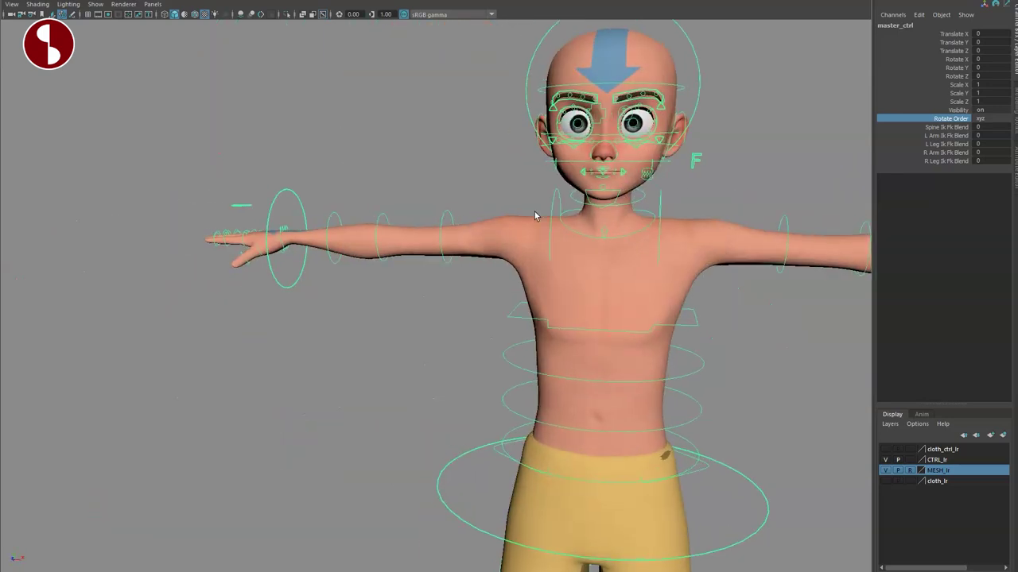
{"action": "middle_click_drag", "start_coordinate": [536, 216], "coordinate": [386, 353], "text": "alt"}
{"action": "scroll", "coordinate": [382, 373], "scroll_direction": "up", "scroll_amount": 4}
{"action": "left_click", "coordinate": [368, 430]}
{"action": "left_click", "coordinate": [369, 435]}
{"action": "left_click_drag", "start_coordinate": [537, 362], "coordinate": [512, 347], "text": "alt"}
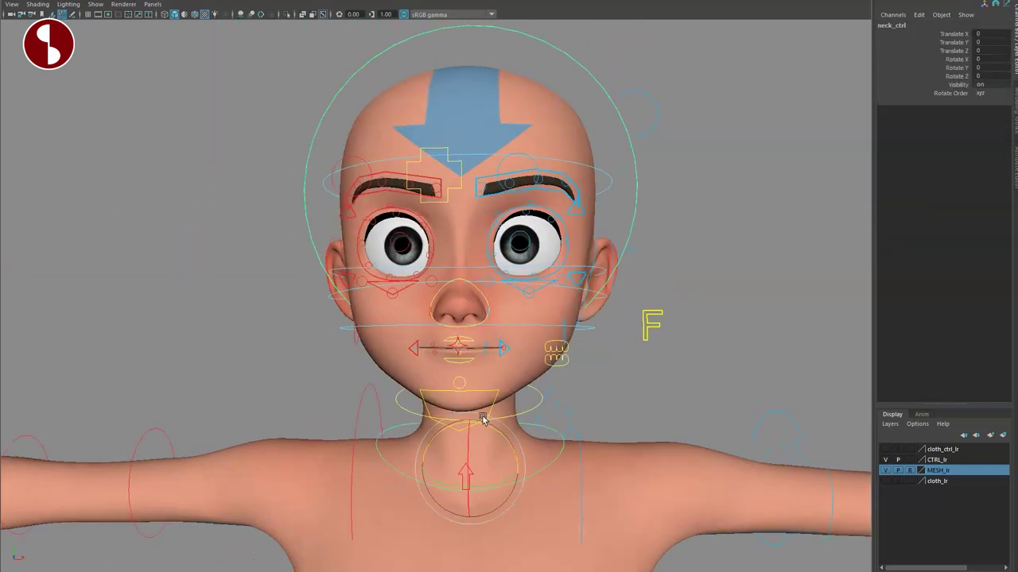
{"action": "left_click_drag", "start_coordinate": [482, 419], "coordinate": [563, 101]}
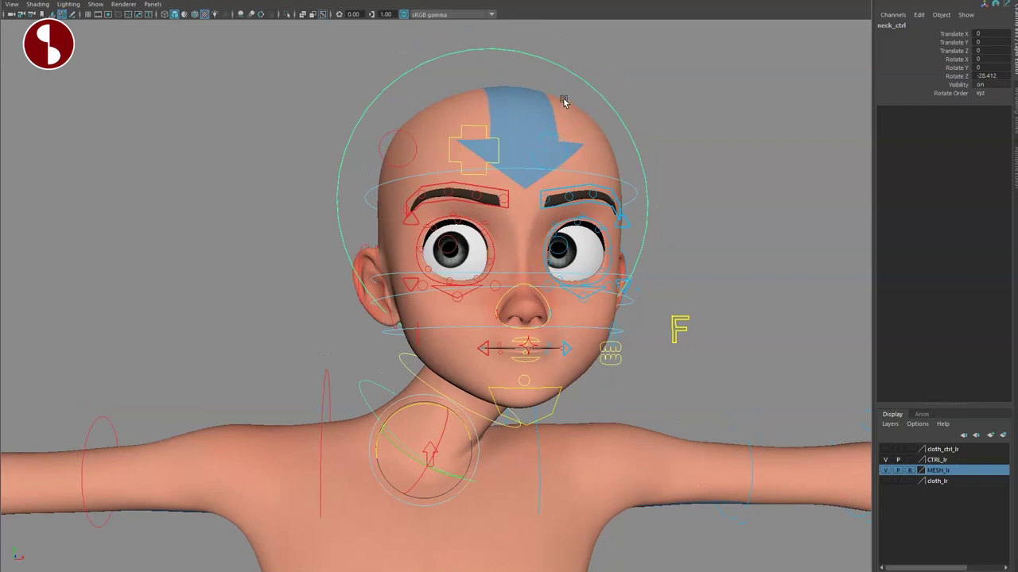
- Test the head control's Orient Space set to parent with the tilted neck, and undo the head and neck changes
{"action": "left_click", "coordinate": [562, 66]}
{"action": "left_click", "coordinate": [990, 135]}
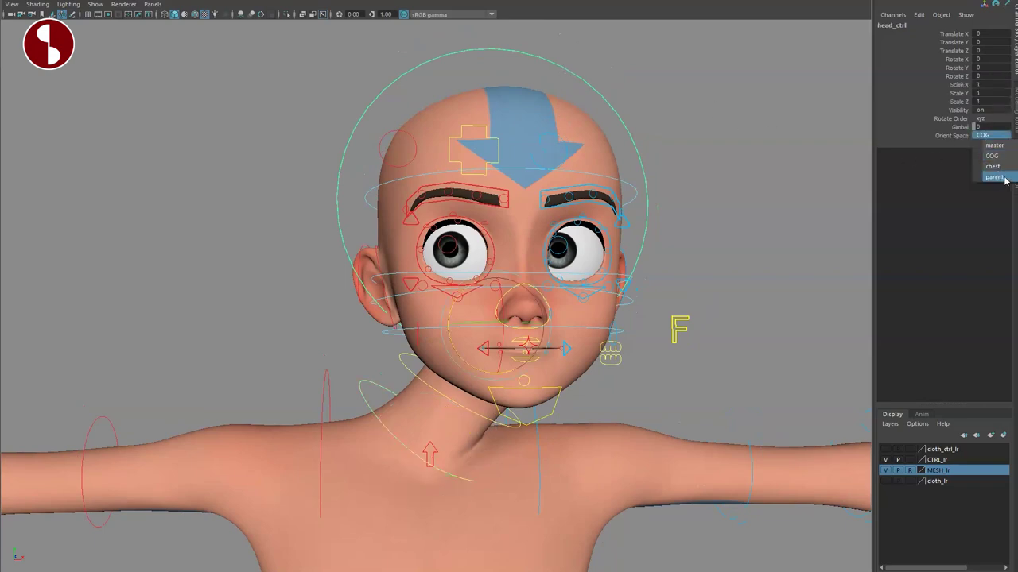
{"action": "left_click", "coordinate": [1004, 178]}
{"action": "left_click", "coordinate": [387, 390]}
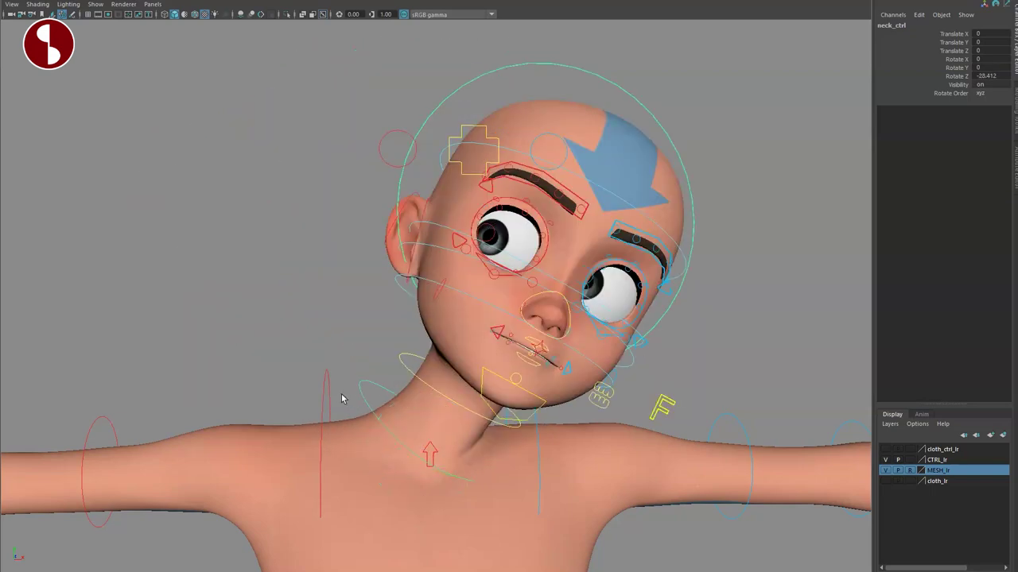
{"action": "key", "text": "ctrl+z"}
{"action": "key", "text": "ctrl+z"}
{"action": "key", "text": "ctrl+z"}
{"action": "key", "text": "ctrl+z"}
- Test moving the neck offset control, and undo the change
{"action": "left_click", "coordinate": [433, 399]}
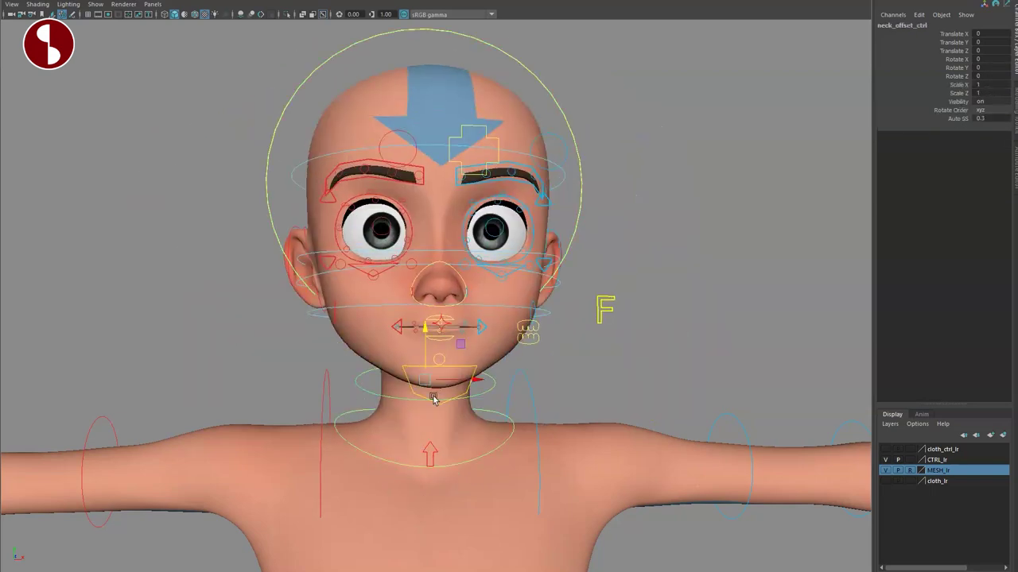
{"action": "left_click_drag", "start_coordinate": [430, 380], "coordinate": [427, 401]}
{"action": "key", "text": "ctrl+z"}
- Stretch the neck by raising the head control to about 33 in Translate Y
{"action": "right_click_drag", "start_coordinate": [436, 305], "coordinate": [413, 295], "text": "alt"}
{"action": "left_click", "coordinate": [432, 139]}
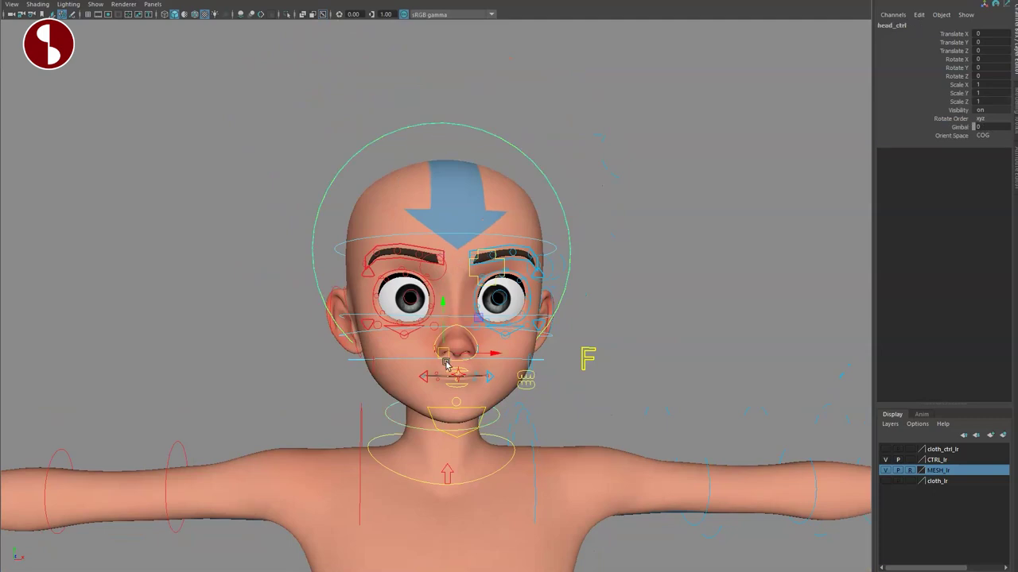
{"action": "left_click_drag", "start_coordinate": [446, 363], "coordinate": [472, 167]}
{"action": "scroll", "coordinate": [408, 222], "scroll_direction": "down", "scroll_amount": 3}
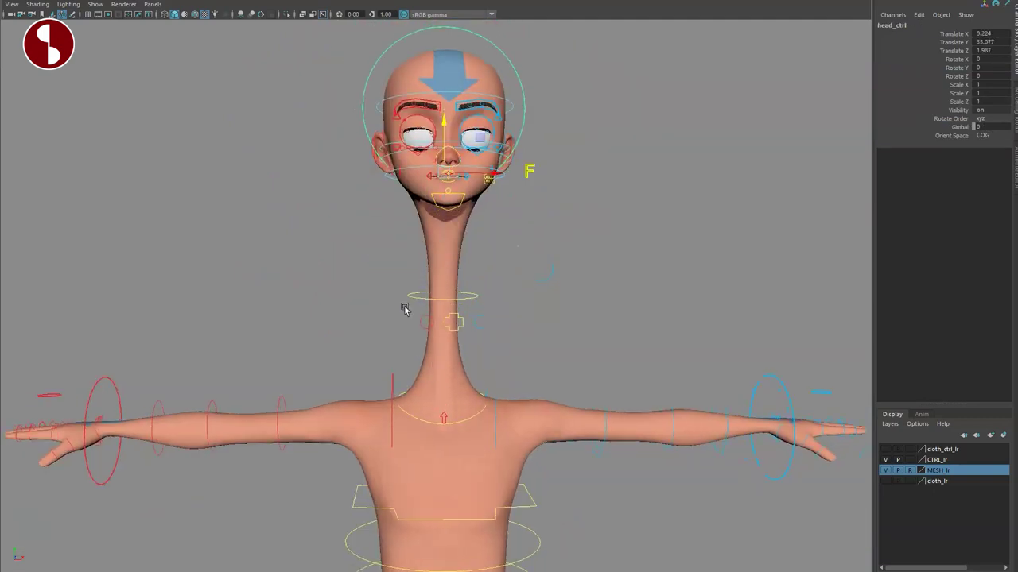
- Set the neck offset control's Auto SS to 1, test lowering the head control, and undo the head and neck changes
{"action": "left_click", "coordinate": [437, 294]}
{"action": "middle_click_drag", "start_coordinate": [686, 174], "coordinate": [763, 199]}
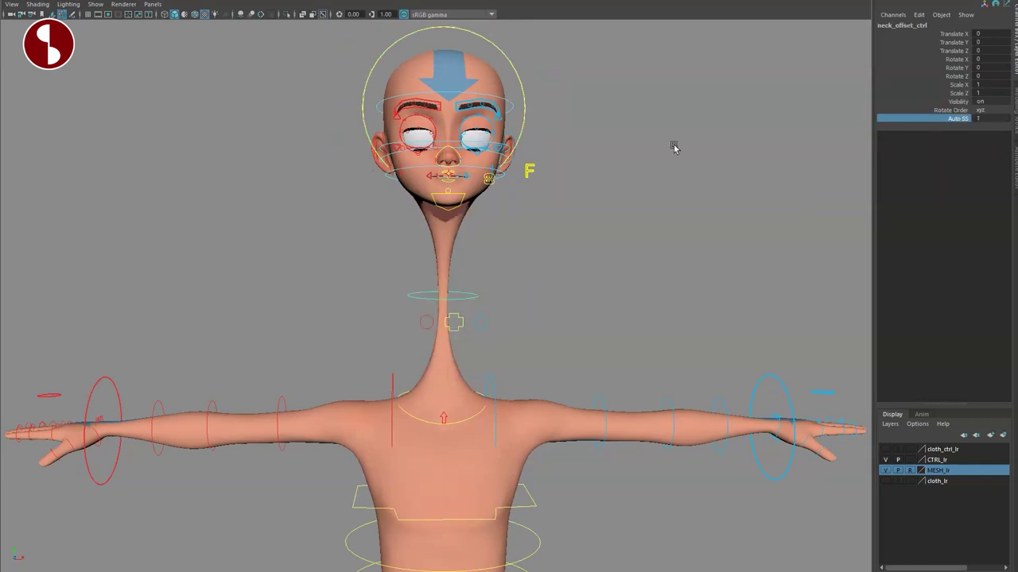
{"action": "left_click", "coordinate": [481, 44]}
{"action": "left_click_drag", "start_coordinate": [447, 173], "coordinate": [461, 301]}
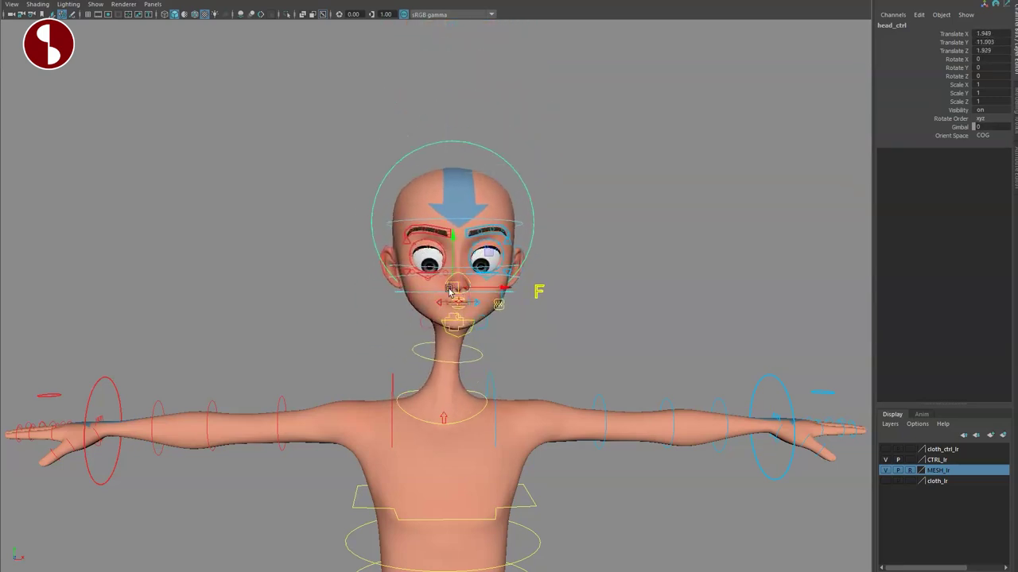
{"action": "key", "text": "ctrl+z"}
{"action": "key", "text": "ctrl+z"}
{"action": "key", "text": "ctrl+z"}
{"action": "key", "text": "ctrl+z"}
{"action": "key", "text": "ctrl+z"}
{"action": "key", "text": "ctrl+z"}
- Test the neck tension control by raising its Translate Y to 5 and returning it to 0
{"action": "middle_click_drag", "start_coordinate": [395, 423], "coordinate": [379, 374], "text": "alt"}
{"action": "right_click_drag", "start_coordinate": [378, 374], "coordinate": [393, 360], "text": "alt"}
{"action": "scroll", "coordinate": [393, 360], "scroll_direction": "up", "scroll_amount": 6}
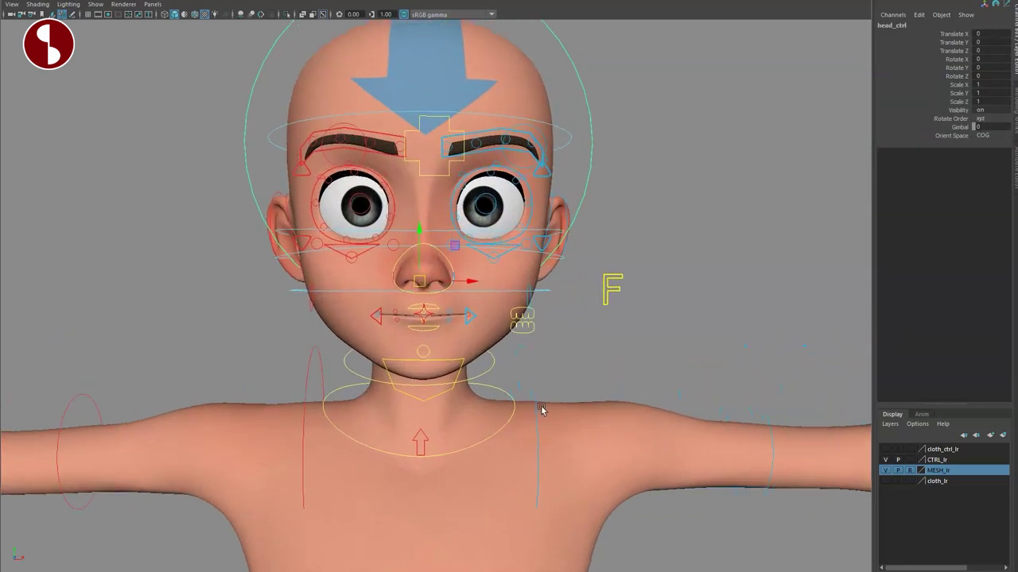
{"action": "left_click", "coordinate": [483, 478]}
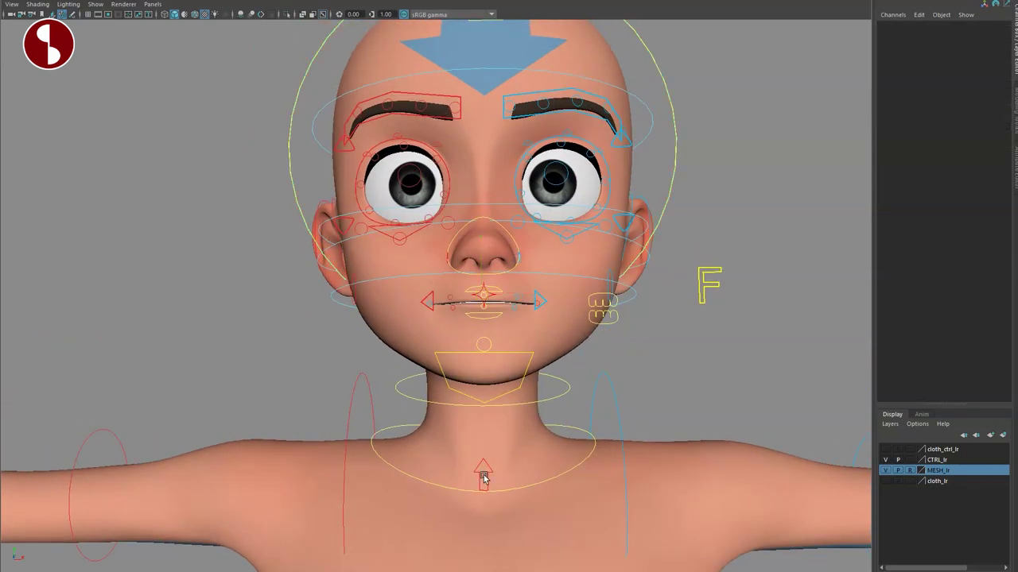
{"action": "left_click", "coordinate": [483, 477]}
{"action": "left_click_drag", "start_coordinate": [466, 489], "coordinate": [475, 473], "text": "alt"}
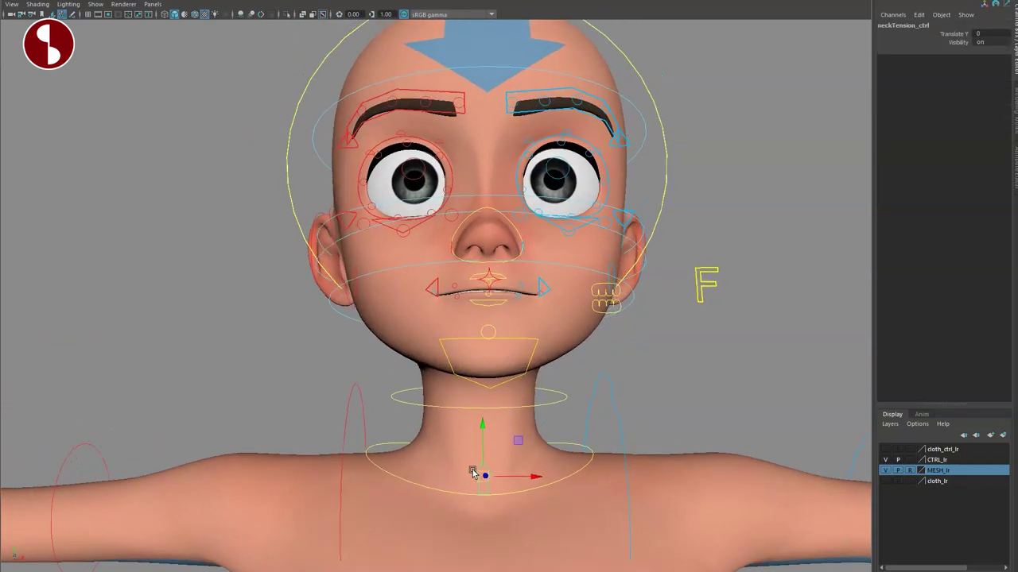
{"action": "middle_click_drag", "start_coordinate": [472, 468], "coordinate": [459, 450], "text": "alt"}
{"action": "left_click_drag", "start_coordinate": [476, 403], "coordinate": [471, 334]}
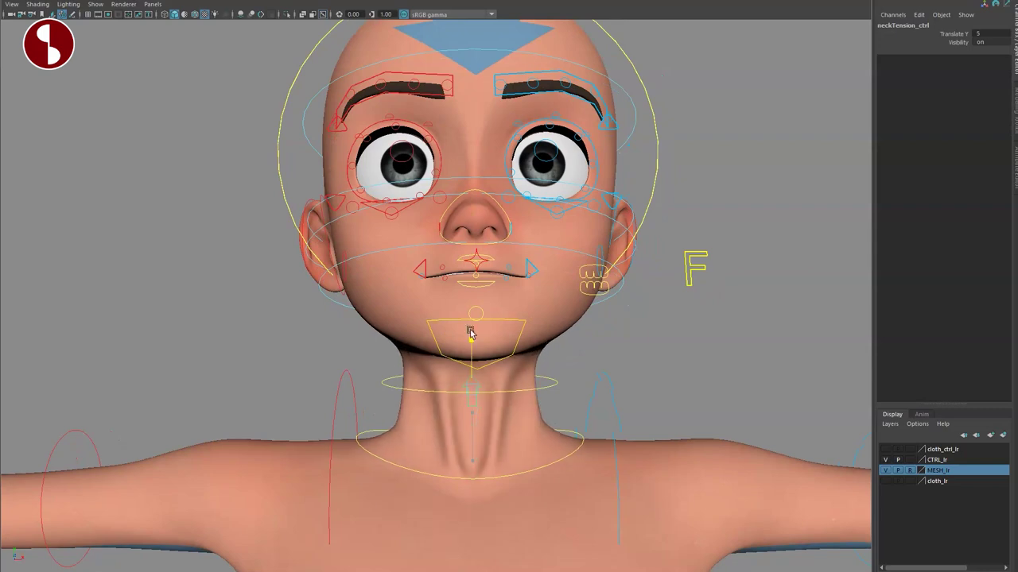
{"action": "left_click_drag", "start_coordinate": [445, 434], "coordinate": [355, 442], "text": "alt"}
{"action": "left_click_drag", "start_coordinate": [471, 337], "coordinate": [488, 441]}
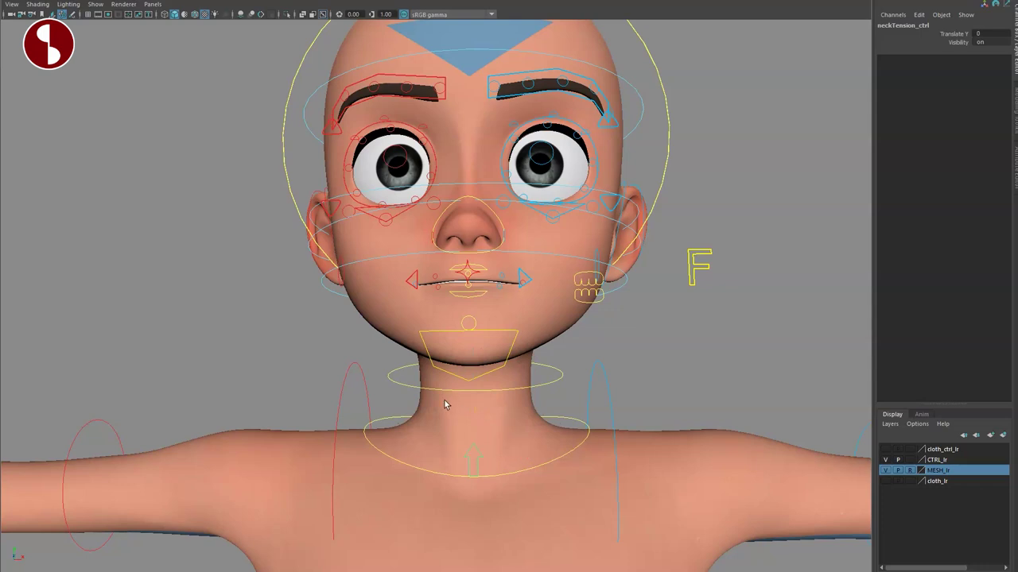
- Test rotating the head control to about -53 in Rotate Z, and undo the rotation
{"action": "left_click_drag", "start_coordinate": [445, 405], "coordinate": [470, 412], "text": "alt"}
{"action": "right_click_drag", "start_coordinate": [429, 335], "coordinate": [343, 298], "text": "alt"}
{"action": "middle_click_drag", "start_coordinate": [344, 298], "coordinate": [331, 350], "text": "alt"}
{"action": "left_click_drag", "start_coordinate": [332, 349], "coordinate": [262, 345], "text": "alt"}
{"action": "left_click", "coordinate": [308, 227]}
{"action": "right_click_drag", "start_coordinate": [493, 286], "coordinate": [456, 300], "text": "alt"}
{"action": "middle_click_drag", "start_coordinate": [457, 300], "coordinate": [453, 329], "text": "alt"}
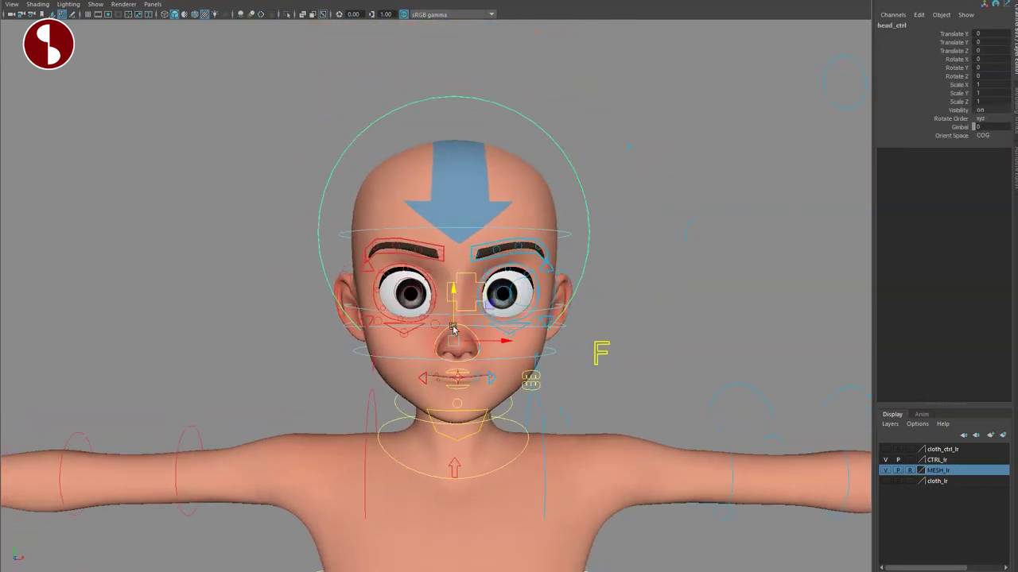
{"action": "key", "text": "e"}
{"action": "left_click_drag", "start_coordinate": [453, 328], "coordinate": [423, 310]}
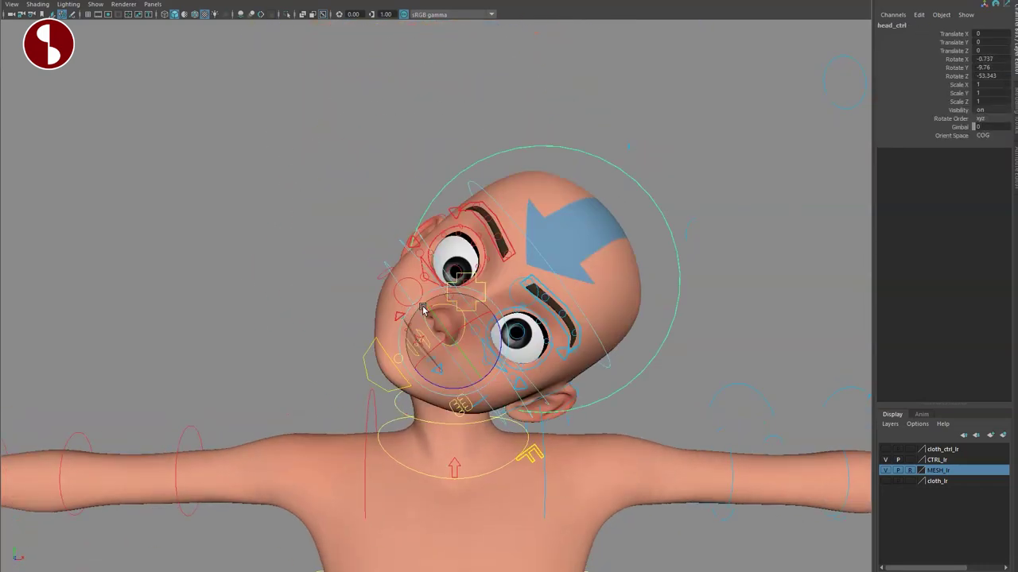
{"action": "key", "text": "ctrl+z"}
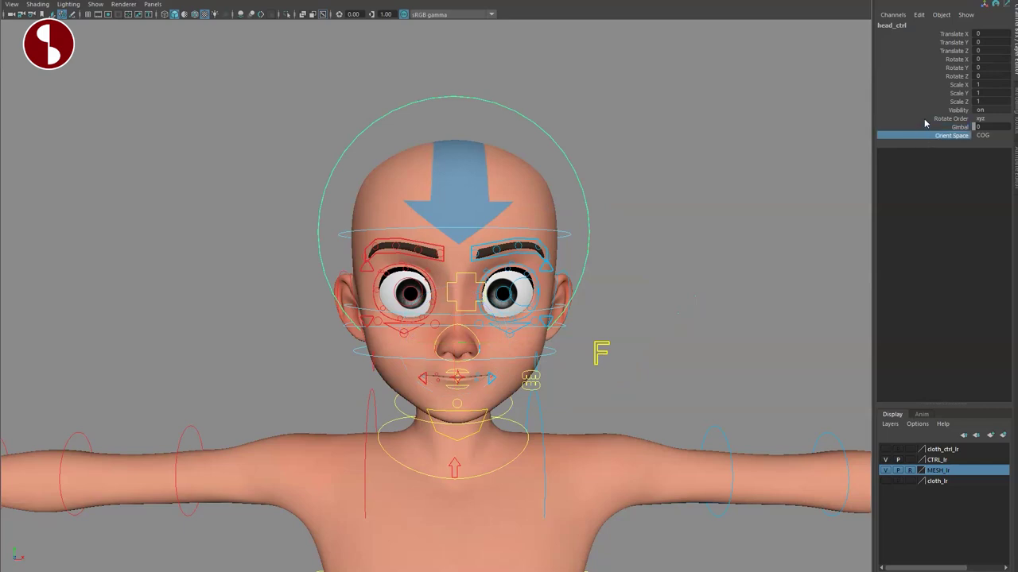
- Test scaling the head control uniformly to about 0.92, and undo the scaling
{"action": "left_click", "coordinate": [700, 204]}
{"action": "left_click", "coordinate": [389, 101]}
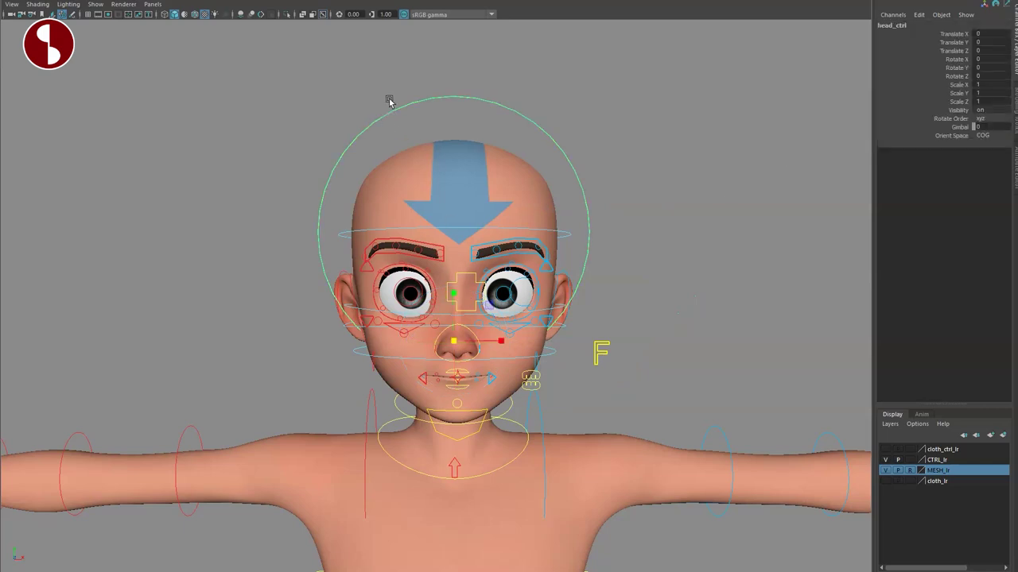
{"action": "left_click_drag", "start_coordinate": [452, 347], "coordinate": [323, 336]}
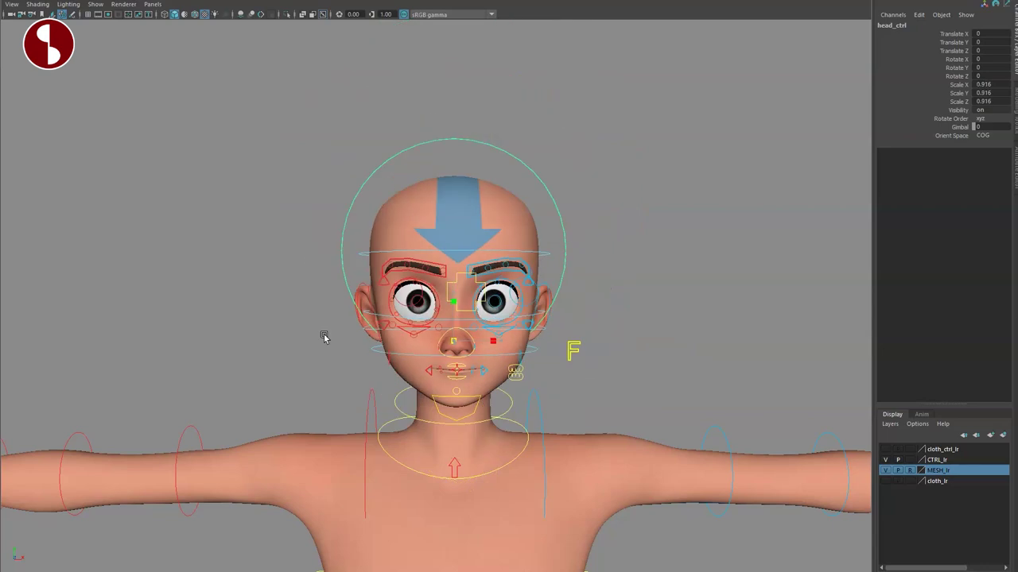
{"action": "key", "text": "ctrl+z"}
- Test the Left Cheek Puff, Right Cheek Puff and Pucker attributes of the face's blendshapes control
{"action": "right_click_drag", "start_coordinate": [445, 350], "coordinate": [337, 341], "text": "alt"}
{"action": "mouse_move", "coordinate": [337, 340]}
{"action": "left_mouse_down", "text": "alt"}
{"action": "mouse_move", "coordinate": [391, 342]}
{"action": "mouse_move", "coordinate": [323, 338]}
{"action": "left_mouse_up", "text": "alt"}
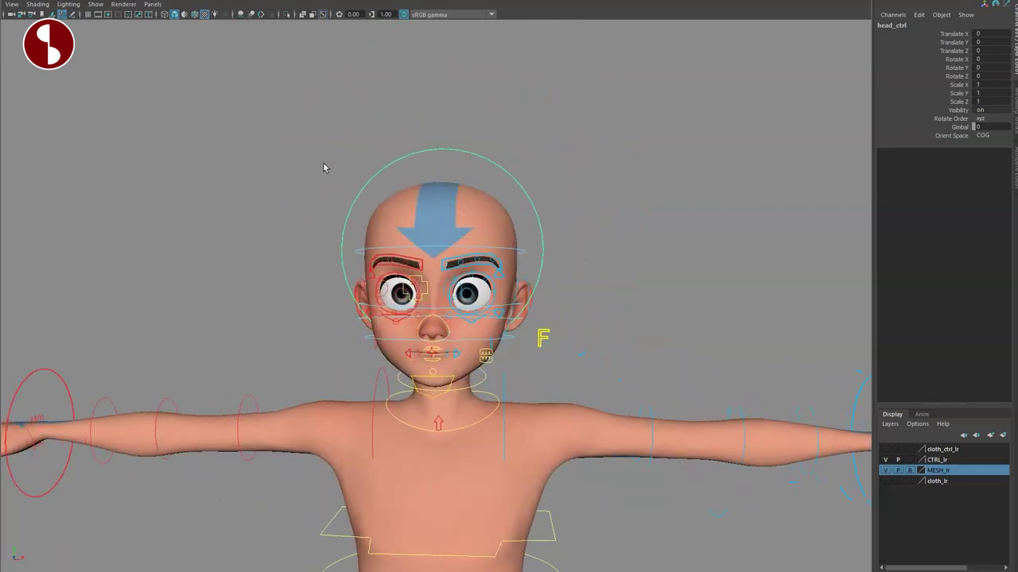
{"action": "left_click_drag", "start_coordinate": [435, 112], "coordinate": [441, 106], "text": "alt"}
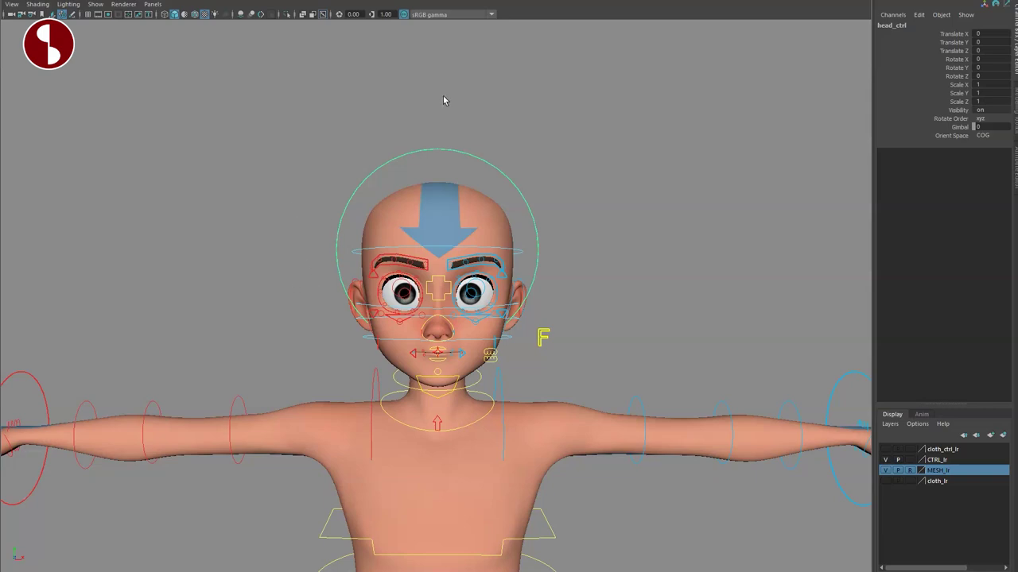
{"action": "right_click_drag", "start_coordinate": [392, 353], "coordinate": [558, 339], "text": "alt"}
{"action": "left_click", "coordinate": [600, 300]}
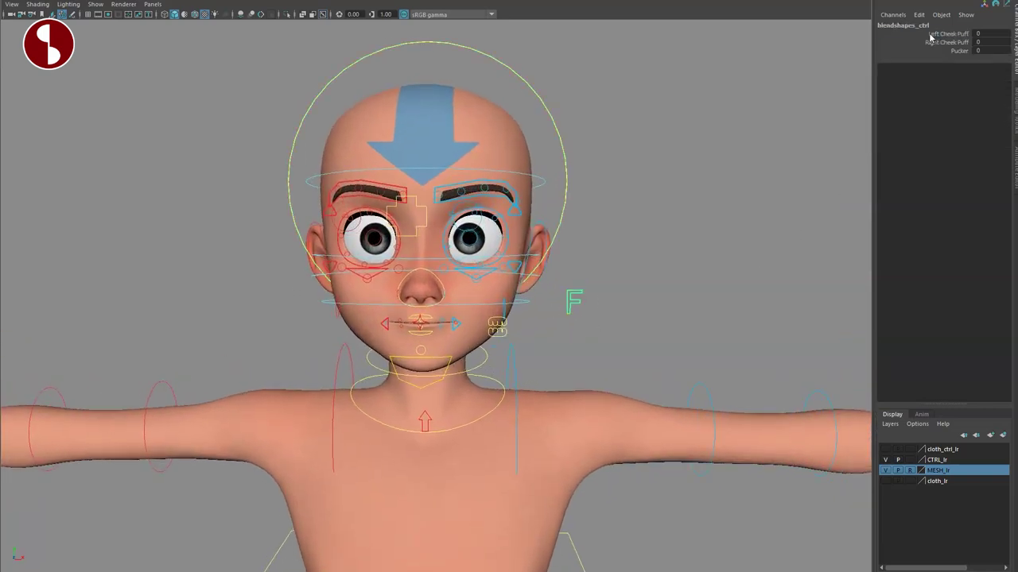
{"action": "middle_click_drag", "start_coordinate": [676, 116], "coordinate": [792, 138]}
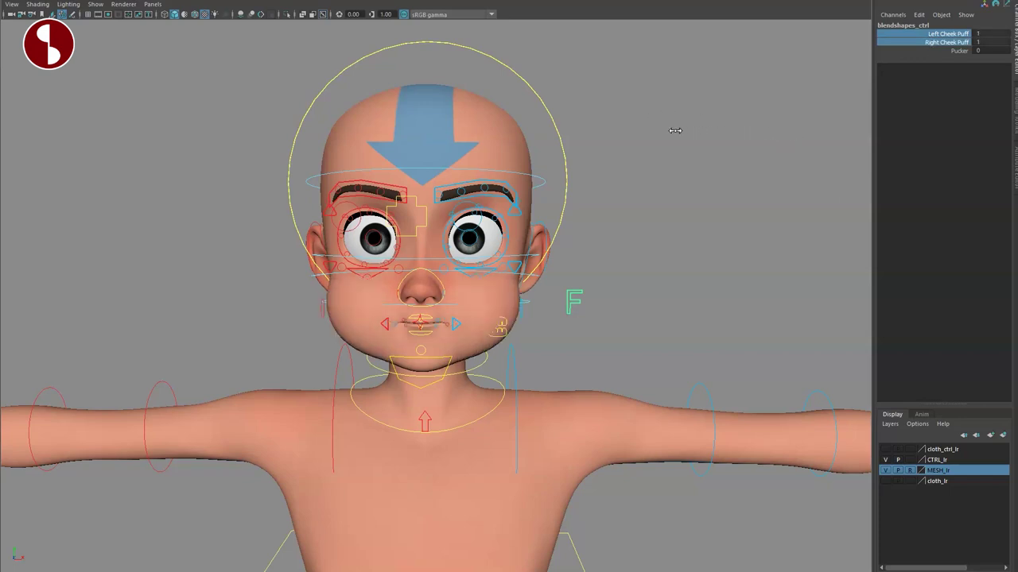
{"action": "middle_click_drag", "start_coordinate": [675, 130], "coordinate": [598, 108]}
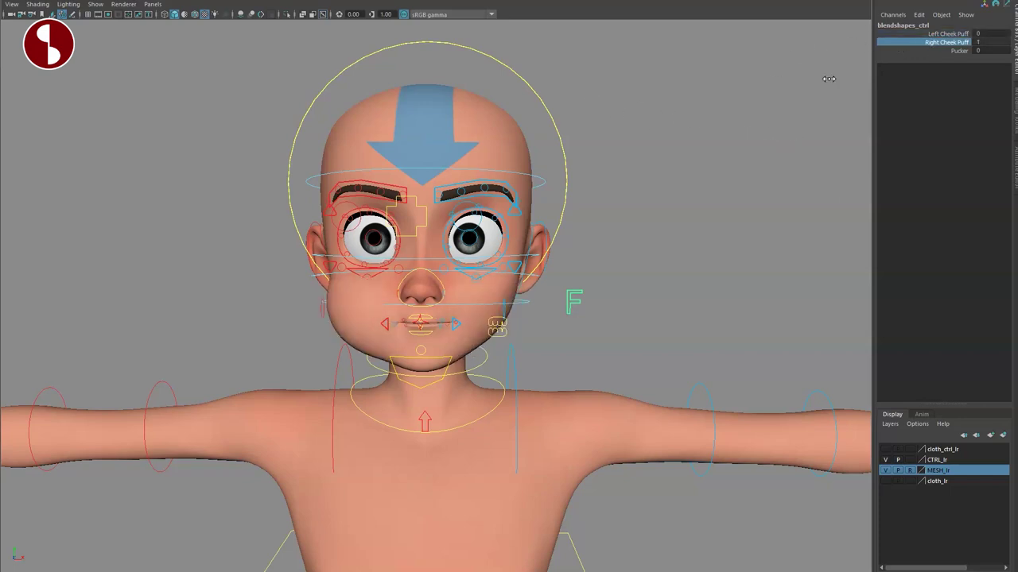
{"action": "left_click", "coordinate": [911, 51]}
{"action": "middle_click_drag", "start_coordinate": [680, 94], "coordinate": [861, 130]}
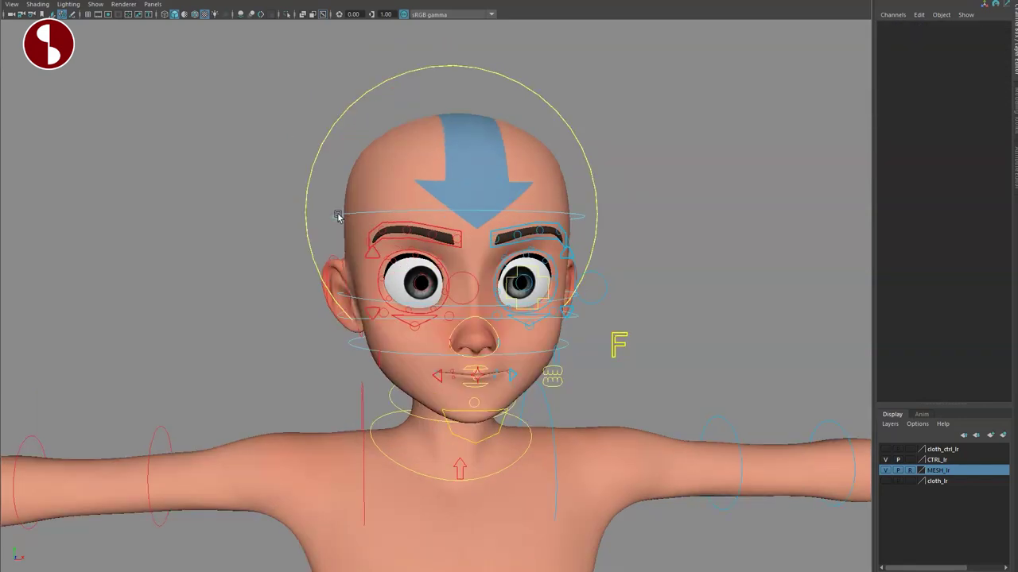
- Test adjusting the two upper-head controls one after the other, undoing each change
{"action": "left_click", "coordinate": [335, 215]}
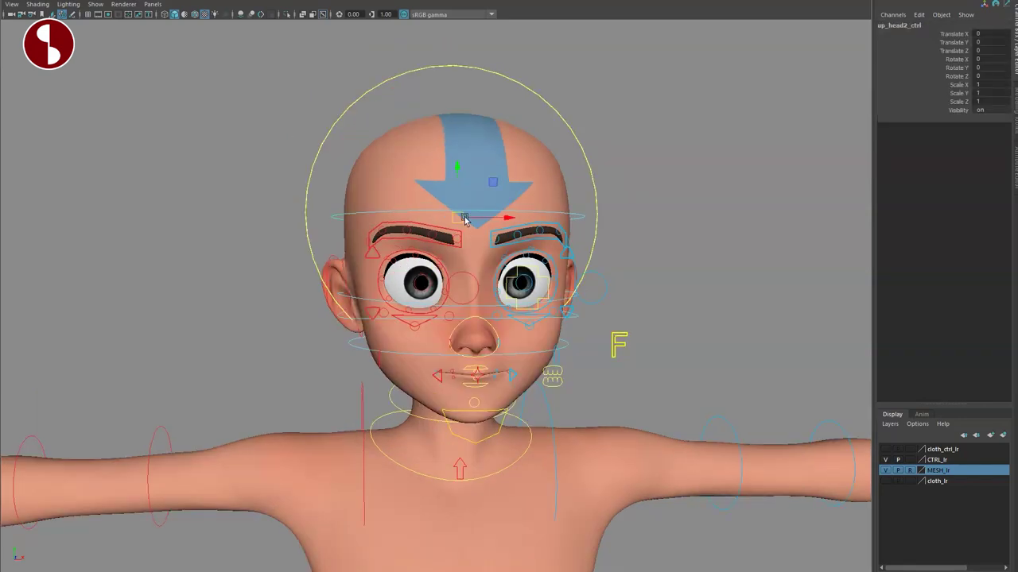
{"action": "mouse_move", "coordinate": [462, 216]}
{"action": "left_mouse_down"}
{"action": "mouse_move", "coordinate": [441, 172]}
{"action": "mouse_move", "coordinate": [448, 207]}
{"action": "mouse_move", "coordinate": [484, 198]}
{"action": "mouse_move", "coordinate": [476, 213]}
{"action": "left_mouse_up"}
{"action": "key", "text": "ctrl+z"}
{"action": "key", "text": "e"}
{"action": "left_click", "coordinate": [344, 301]}
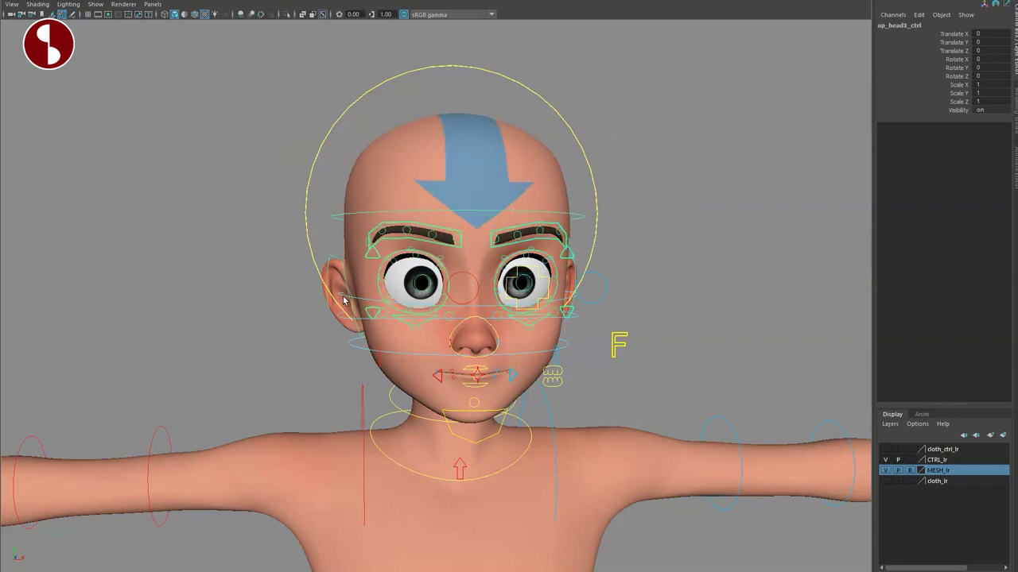
{"action": "left_click_drag", "start_coordinate": [456, 259], "coordinate": [483, 267]}
{"action": "key", "text": "ctrl+z"}
- Test moving the first lower-head control to about -0.82 in Translate Y and scaling it, undoing each change
{"action": "left_click", "coordinate": [344, 322]}
{"action": "left_click", "coordinate": [345, 320]}
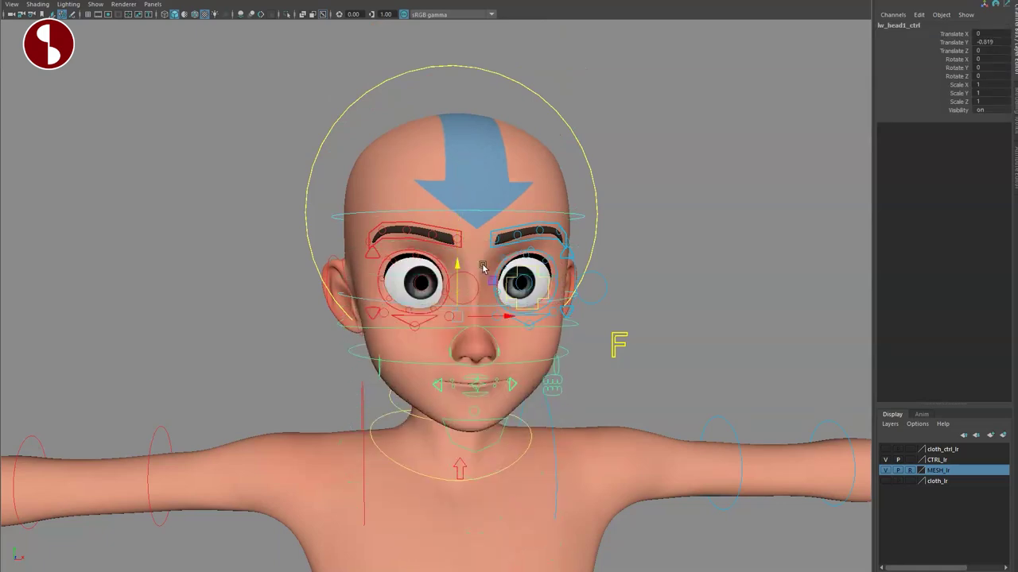
{"action": "key", "text": "ctrl+z"}
{"action": "key", "text": "r"}
{"action": "left_click_drag", "start_coordinate": [457, 308], "coordinate": [565, 332]}
{"action": "key", "text": "ctrl+z"}
{"action": "key", "text": "q"}
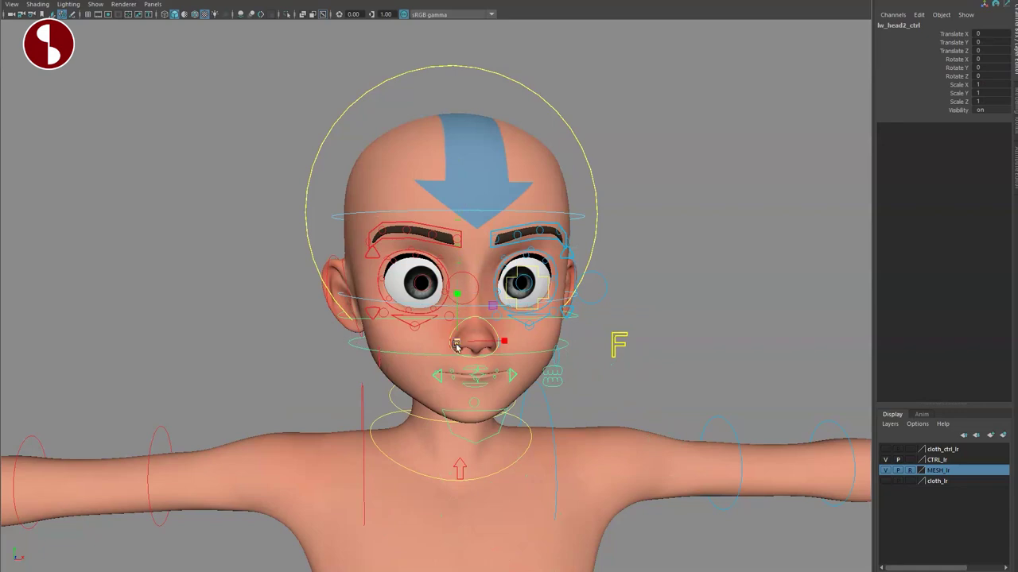
- Test scaling, rotating to about -18 in Rotate Z, and moving the second lower-head control, and undo these changes
{"action": "left_click_drag", "start_coordinate": [457, 346], "coordinate": [439, 298]}
{"action": "key", "text": "ctrl+z"}
{"action": "key", "text": "e"}
{"action": "key", "text": "w"}
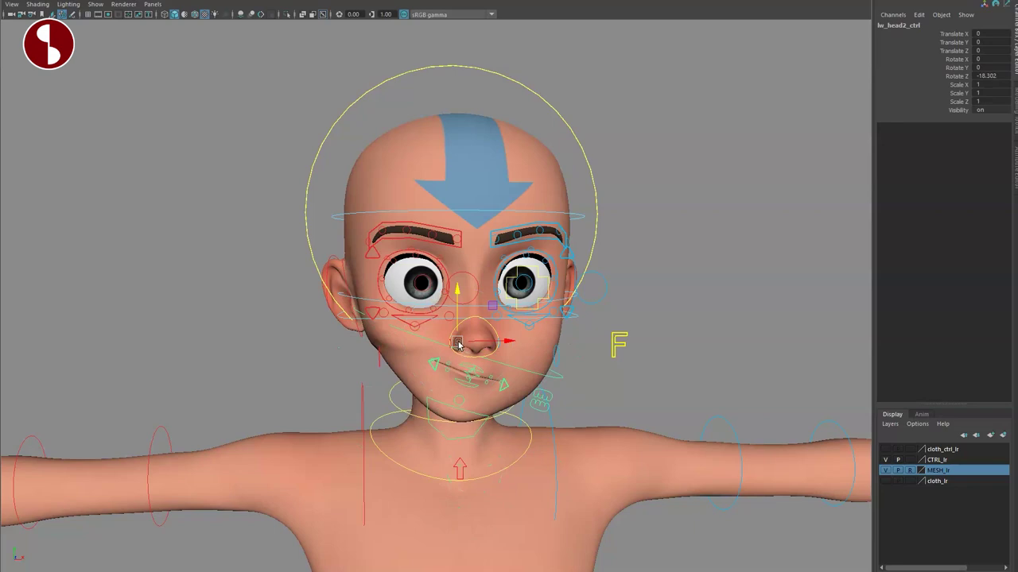
{"action": "left_click_drag", "start_coordinate": [458, 345], "coordinate": [446, 359]}
{"action": "key", "text": "ctrl+z"}
{"action": "key", "text": "ctrl+z"}
{"action": "key", "text": "ctrl+z"}
- Open the mouth by rotating the jaw control to about 22 in Rotate X
{"action": "middle_click_drag", "start_coordinate": [367, 398], "coordinate": [353, 371], "text": "alt"}
{"action": "right_click_drag", "start_coordinate": [353, 371], "coordinate": [491, 447], "text": "alt"}
{"action": "middle_click_drag", "start_coordinate": [490, 447], "coordinate": [471, 354], "text": "alt"}
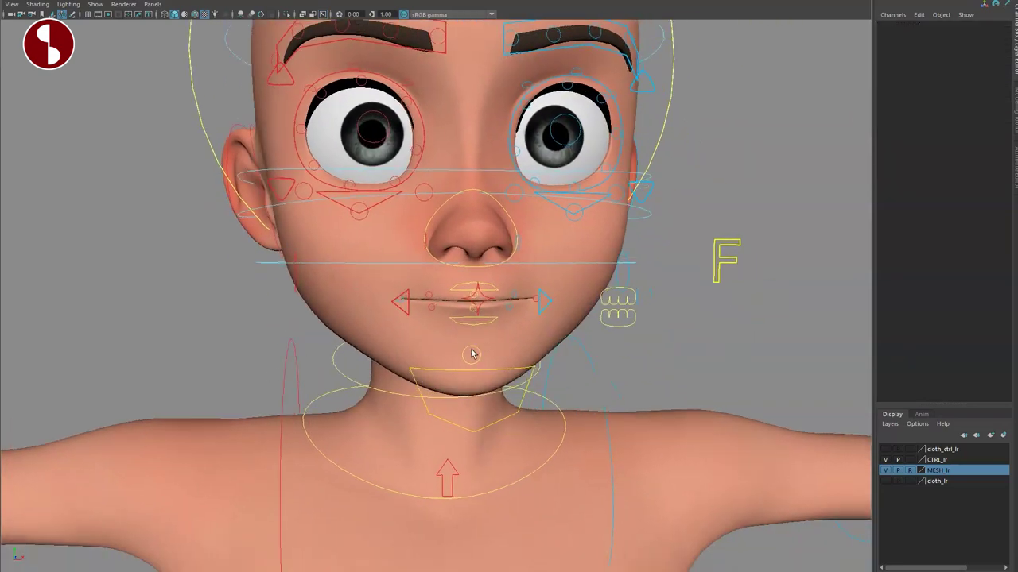
{"action": "left_click", "coordinate": [431, 381]}
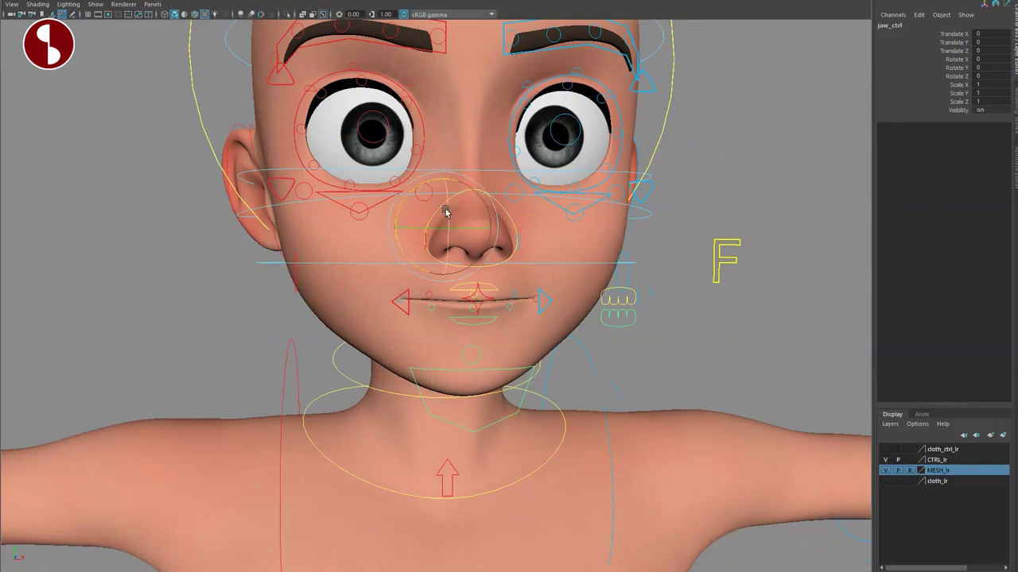
{"action": "mouse_move", "coordinate": [446, 211]}
{"action": "left_mouse_down"}
{"action": "mouse_move", "coordinate": [454, 199]}
{"action": "mouse_move", "coordinate": [450, 217]}
{"action": "left_mouse_up"}
{"action": "key", "text": "q"}
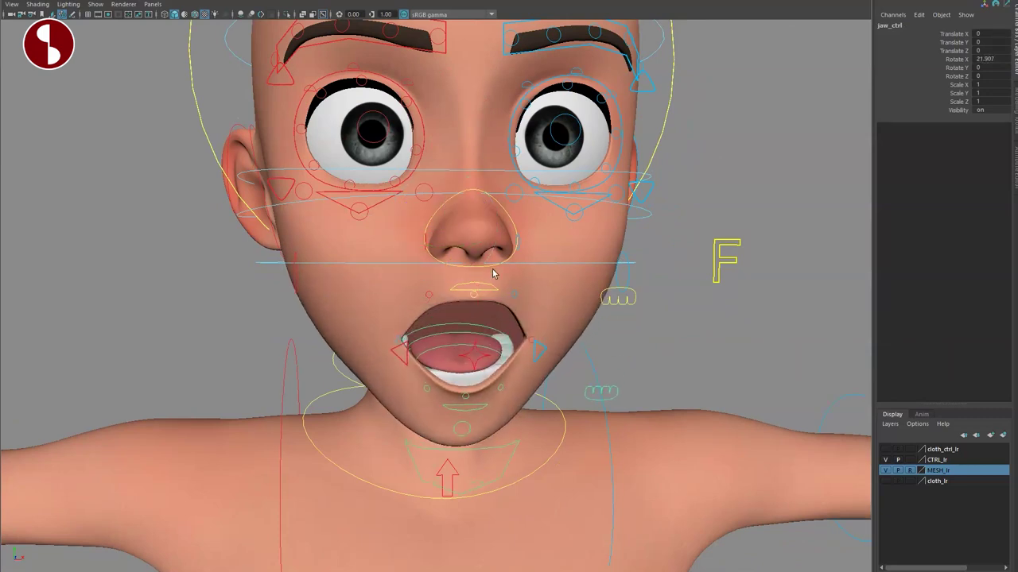
- Test rotating and moving the tongue controls inside the open mouth, and undo the changes
{"action": "left_click_drag", "start_coordinate": [600, 318], "coordinate": [497, 323], "text": "alt"}
{"action": "right_click_drag", "start_coordinate": [498, 323], "coordinate": [541, 371], "text": "alt"}
{"action": "left_click", "coordinate": [367, 357]}
{"action": "left_click_drag", "start_coordinate": [588, 374], "coordinate": [514, 347], "text": "alt"}
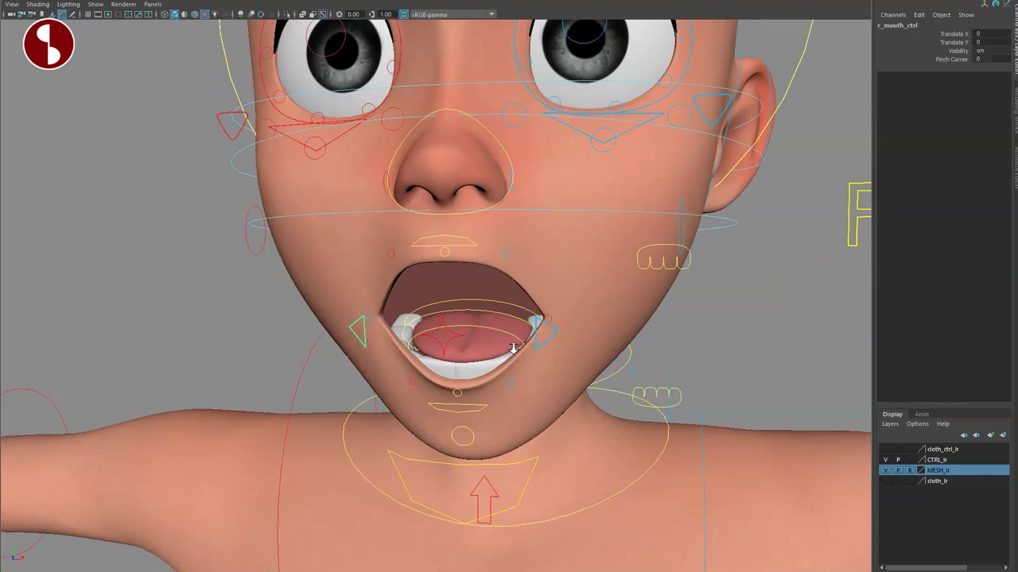
{"action": "right_click_drag", "start_coordinate": [514, 347], "coordinate": [533, 324], "text": "alt"}
{"action": "left_click", "coordinate": [523, 322]}
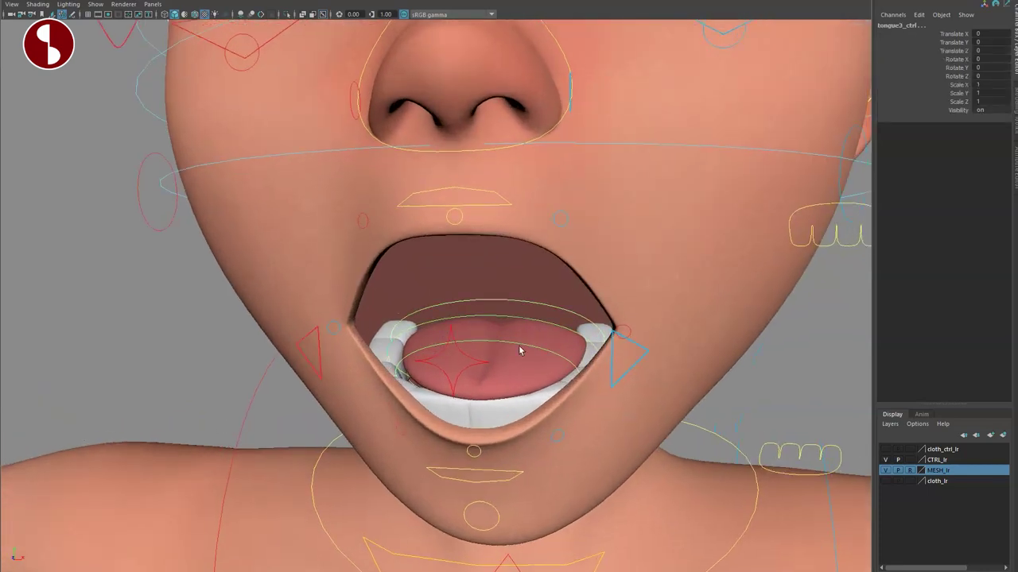
{"action": "left_click_drag", "start_coordinate": [560, 381], "coordinate": [502, 389], "text": "alt"}
{"action": "right_click_drag", "start_coordinate": [503, 389], "coordinate": [472, 402], "text": "alt"}
{"action": "key", "text": "e"}
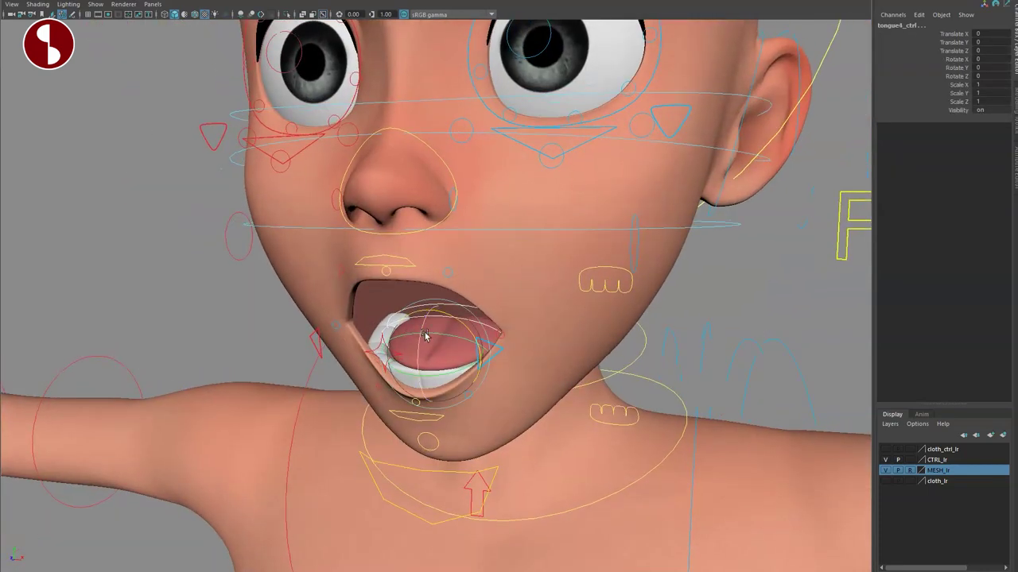
{"action": "left_click_drag", "start_coordinate": [426, 335], "coordinate": [501, 366]}
{"action": "key", "text": "w"}
{"action": "key", "text": "ctrl+z"}
{"action": "key", "text": "ctrl+z"}
{"action": "key", "text": "ctrl+z"}
- Partly close the mouth by rotating the jaw control to about 8.2 in Rotate X
{"action": "left_click", "coordinate": [229, 335]}
{"action": "left_click", "coordinate": [487, 445]}
{"action": "key", "text": "e"}
{"action": "left_click_drag", "start_coordinate": [470, 176], "coordinate": [471, 162]}
{"action": "left_click_drag", "start_coordinate": [478, 301], "coordinate": [521, 337], "text": "alt"}
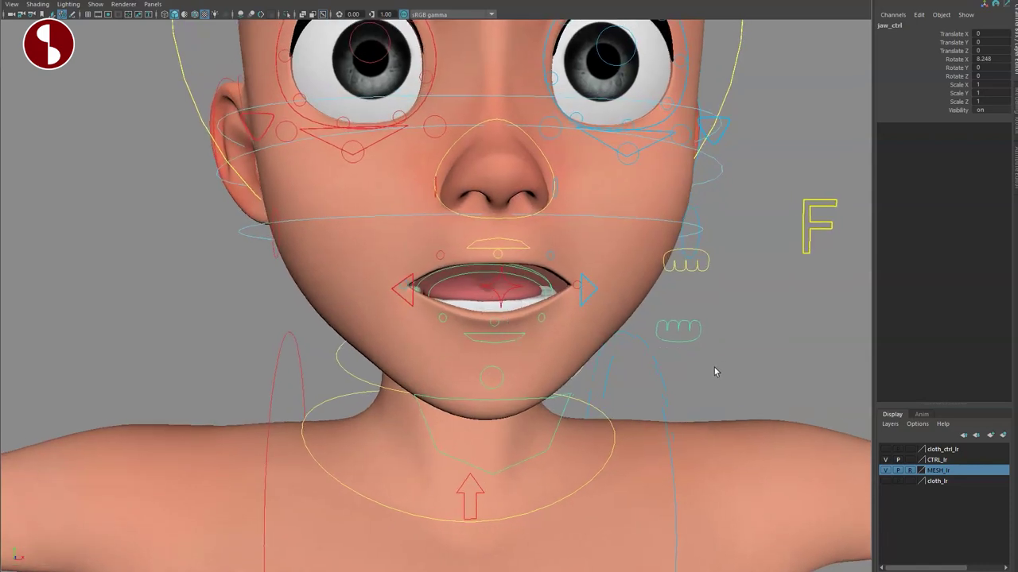
- Test adjusting the lower teeth control and moving the main lower lip control, undoing each change
{"action": "mouse_move", "coordinate": [673, 347]}
{"action": "left_mouse_down"}
{"action": "mouse_move", "coordinate": [679, 291]}
{"action": "mouse_move", "coordinate": [672, 318]}
{"action": "mouse_move", "coordinate": [628, 326]}
{"action": "mouse_move", "coordinate": [739, 341]}
{"action": "mouse_move", "coordinate": [682, 334]}
{"action": "left_mouse_up"}
{"action": "key", "text": "ctrl+z"}
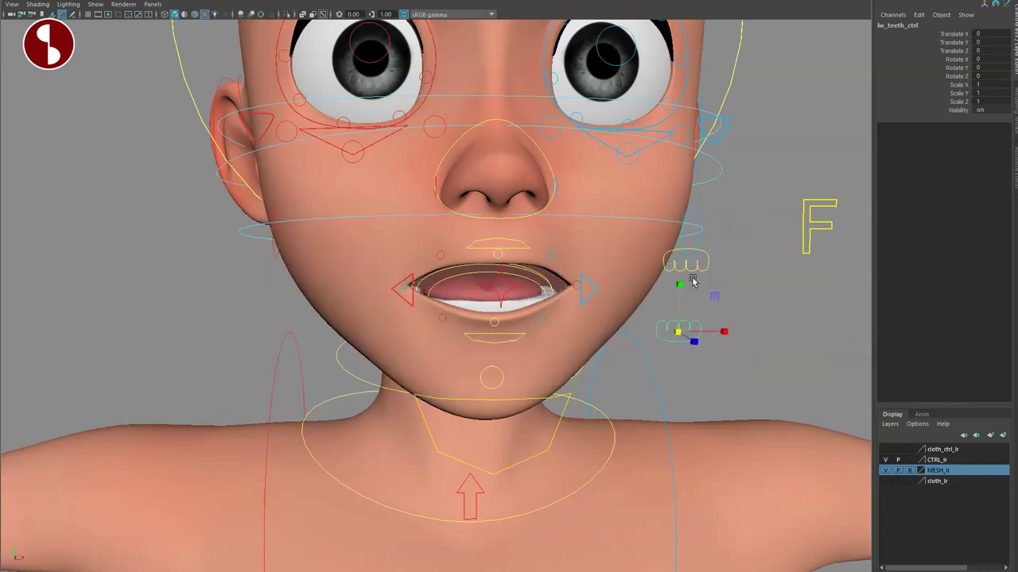
{"action": "middle_click_drag", "start_coordinate": [428, 340], "coordinate": [408, 338], "text": "alt"}
{"action": "right_click_drag", "start_coordinate": [408, 338], "coordinate": [459, 362], "text": "alt"}
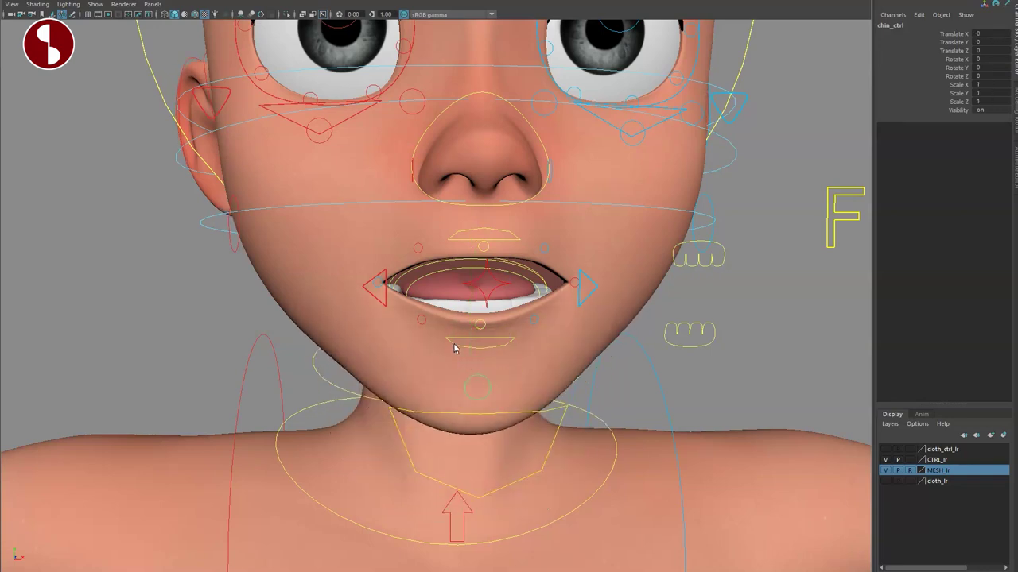
{"action": "mouse_move", "coordinate": [475, 316]}
{"action": "left_mouse_down"}
{"action": "mouse_move", "coordinate": [480, 341]}
{"action": "mouse_move", "coordinate": [471, 323]}
{"action": "left_mouse_up"}
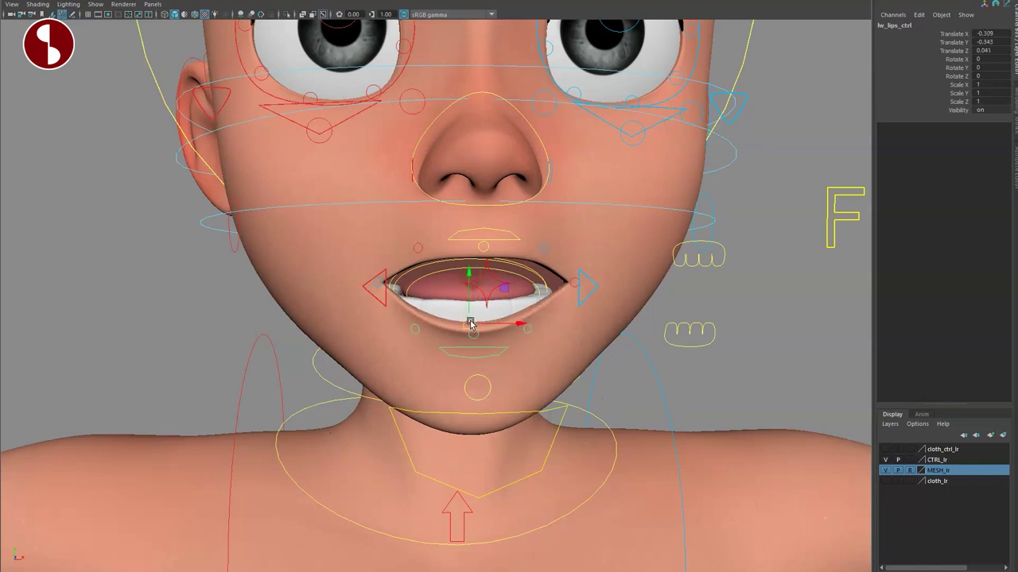
{"action": "key", "text": "ctrl+z"}
{"action": "key", "text": "ctrl+z"}
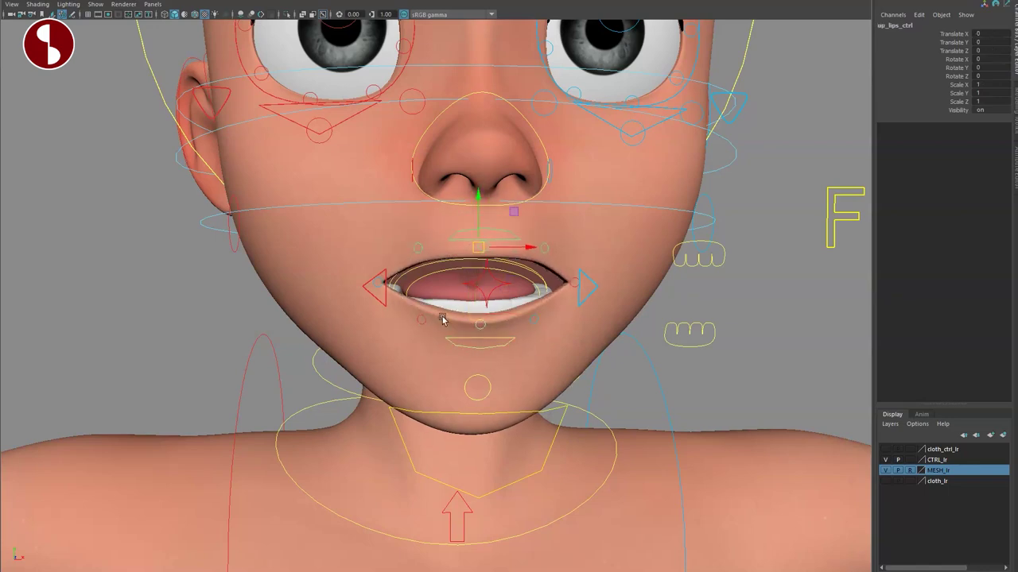
- Test moving the small center control of the lower lip downward, and undo the move
{"action": "left_click", "coordinate": [479, 328]}
{"action": "left_click", "coordinate": [479, 327]}
{"action": "left_click_drag", "start_coordinate": [479, 323], "coordinate": [475, 338]}
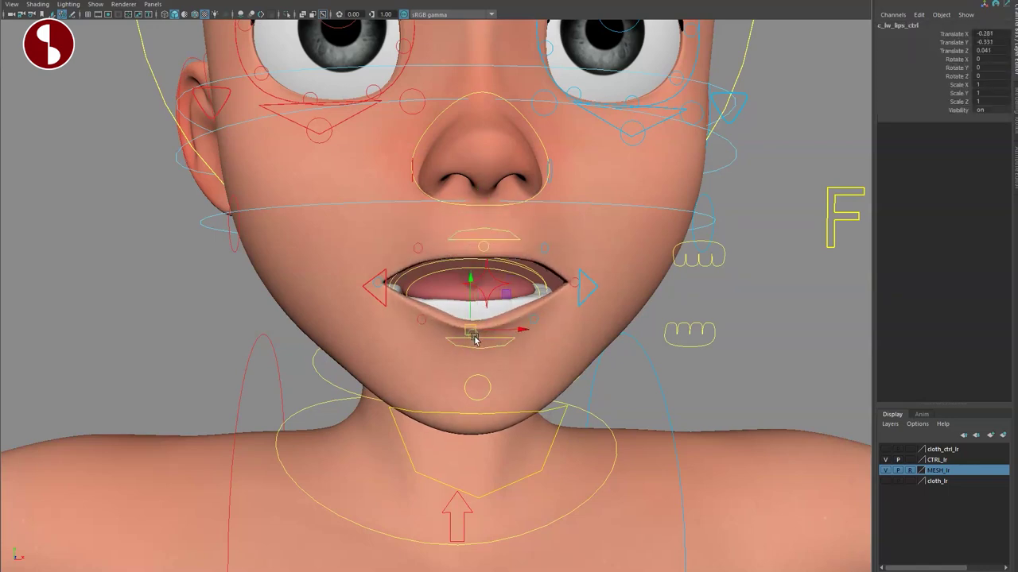
{"action": "key", "text": "ctrl+z"}
- Test pulling the character's right mouth corner control outward and upward, and undo the change
{"action": "left_click", "coordinate": [377, 298]}
{"action": "left_click_drag", "start_coordinate": [377, 299], "coordinate": [259, 252]}
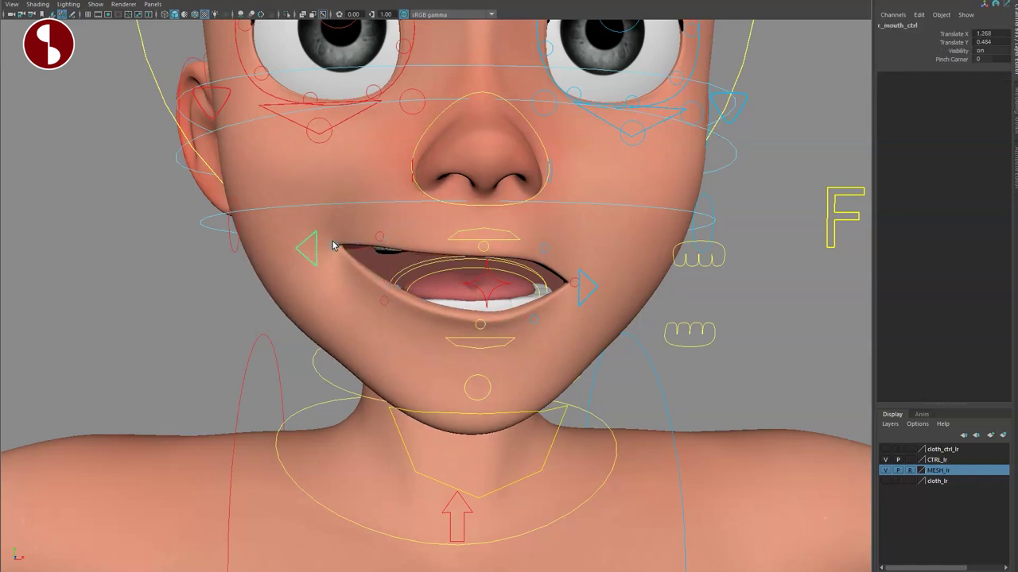
{"action": "key", "text": "ctrl+z"}
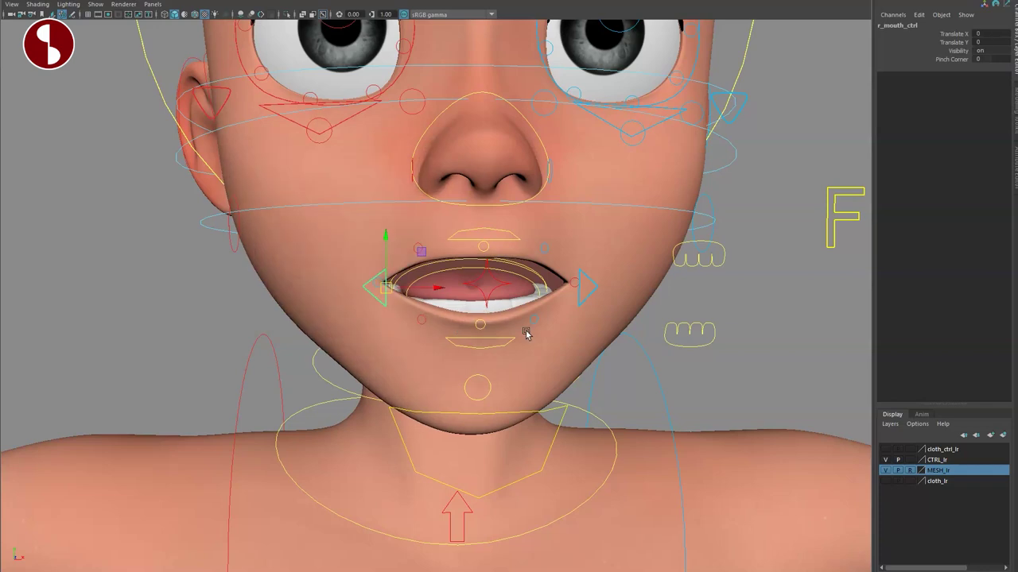
{"action": "key", "text": "ctrl+z"}
{"action": "key", "text": "ctrl+z"}
{"action": "key", "text": "ctrl+z"}
{"action": "key", "text": "ctrl+z"}
{"action": "key", "text": "ctrl+z"}
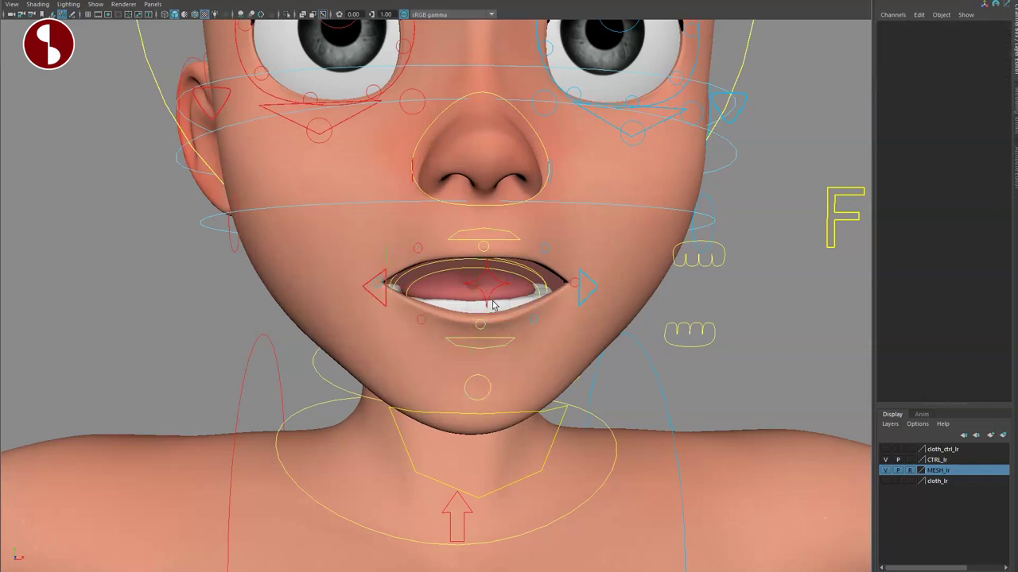
- Test moving and rotating the star-shaped lips base control, undoing each change
{"action": "left_click", "coordinate": [491, 304]}
{"action": "left_click_drag", "start_coordinate": [490, 304], "coordinate": [531, 328]}
{"action": "key", "text": "ctrl+z"}
{"action": "key", "text": "e"}
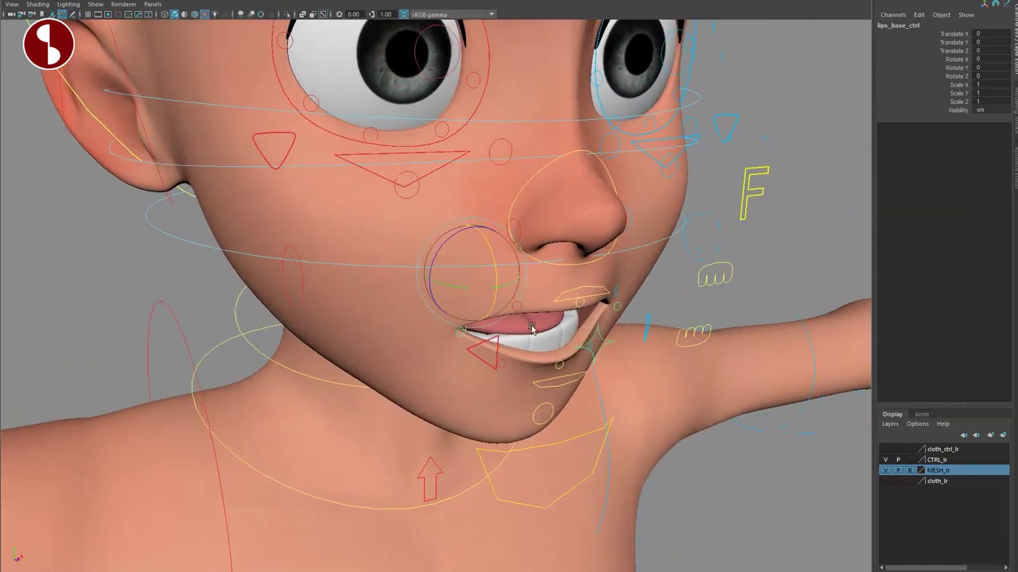
{"action": "left_click_drag", "start_coordinate": [473, 288], "coordinate": [495, 292]}
{"action": "key", "text": "ctrl+z"}
- Test moving the character's right cheek control and check the attributes of the face's blendshapes control
{"action": "left_click_drag", "start_coordinate": [581, 338], "coordinate": [503, 371], "text": "alt"}
{"action": "key", "text": "q"}
{"action": "right_click_drag", "start_coordinate": [502, 370], "coordinate": [502, 334], "text": "alt"}
{"action": "left_click", "coordinate": [253, 283]}
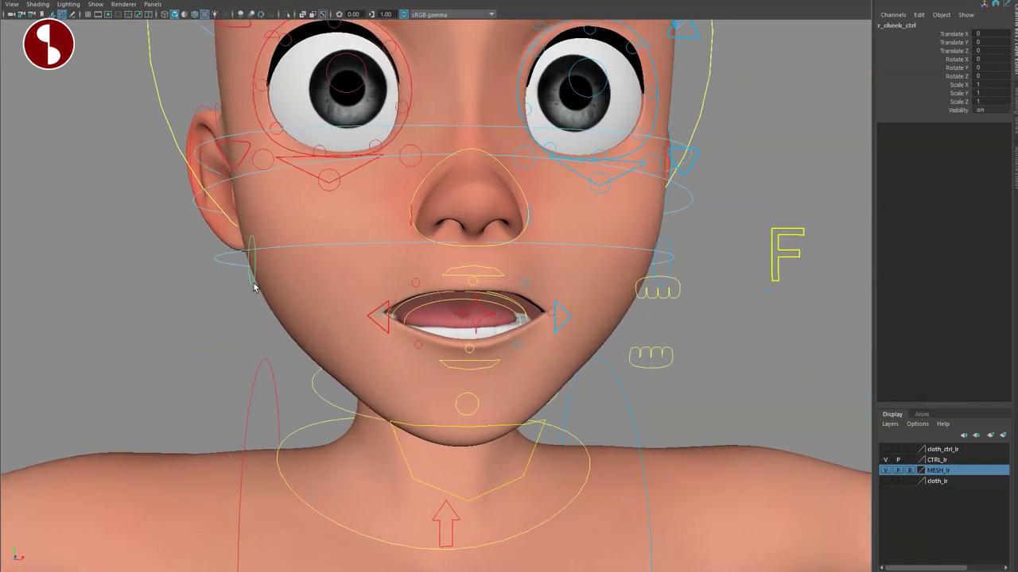
{"action": "left_click_drag", "start_coordinate": [242, 302], "coordinate": [252, 304], "text": "alt"}
{"action": "left_click_drag", "start_coordinate": [344, 272], "coordinate": [299, 311]}
{"action": "left_click", "coordinate": [795, 241]}
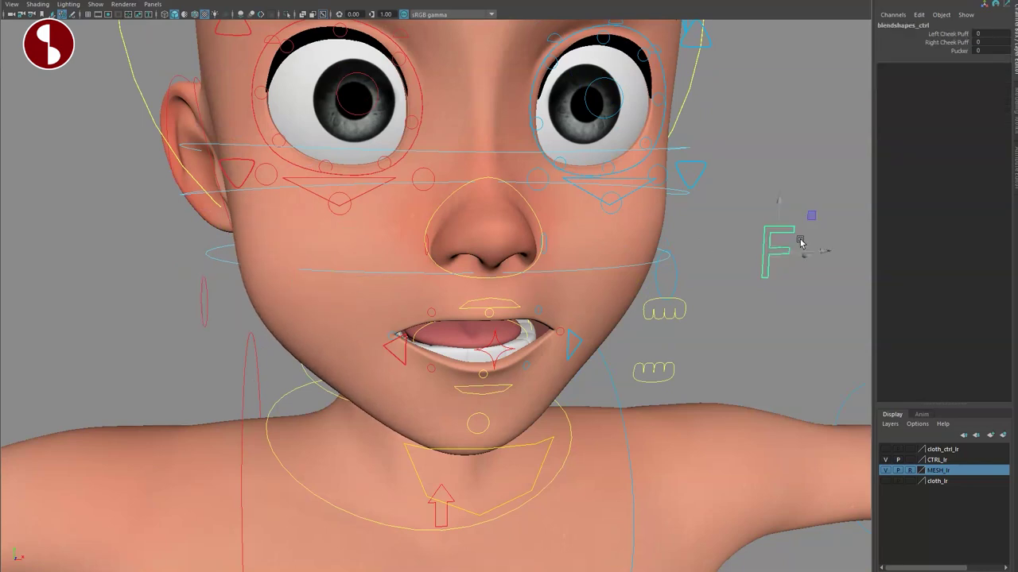
{"action": "left_click", "coordinate": [260, 283]}
- Test moving and scaling the center nose control, undoing each change
{"action": "right_click_drag", "start_coordinate": [286, 261], "coordinate": [359, 316], "text": "alt"}
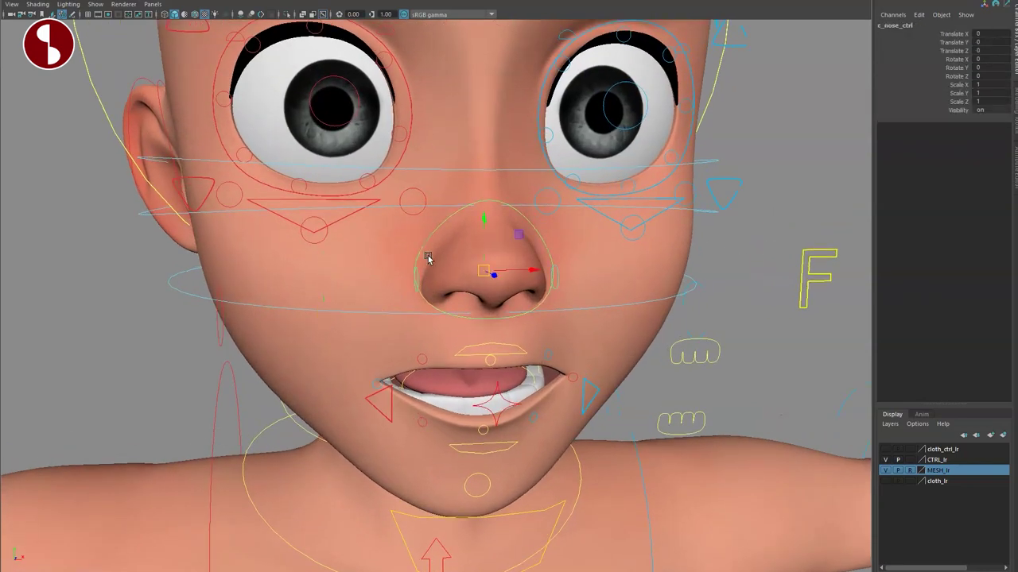
{"action": "left_click_drag", "start_coordinate": [484, 271], "coordinate": [549, 268]}
{"action": "key", "text": "ctrl+z"}
{"action": "key", "text": "r"}
{"action": "key", "text": "ctrl+z"}
- Test moving and scaling the character's right nostril control, and undo all of these changes
{"action": "left_click", "coordinate": [421, 276]}
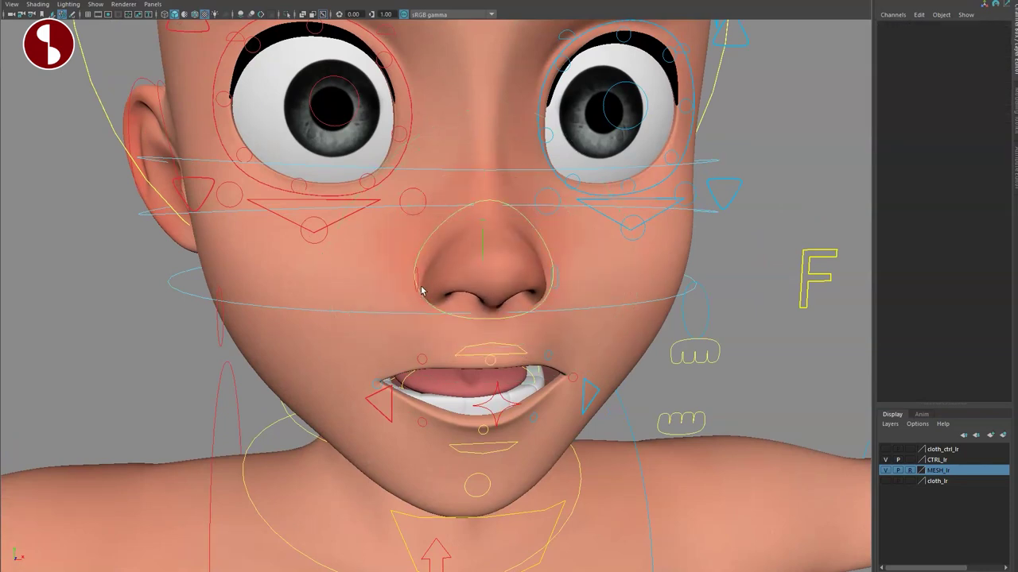
{"action": "left_click_drag", "start_coordinate": [421, 285], "coordinate": [478, 296], "text": "alt"}
{"action": "left_click", "coordinate": [560, 278]}
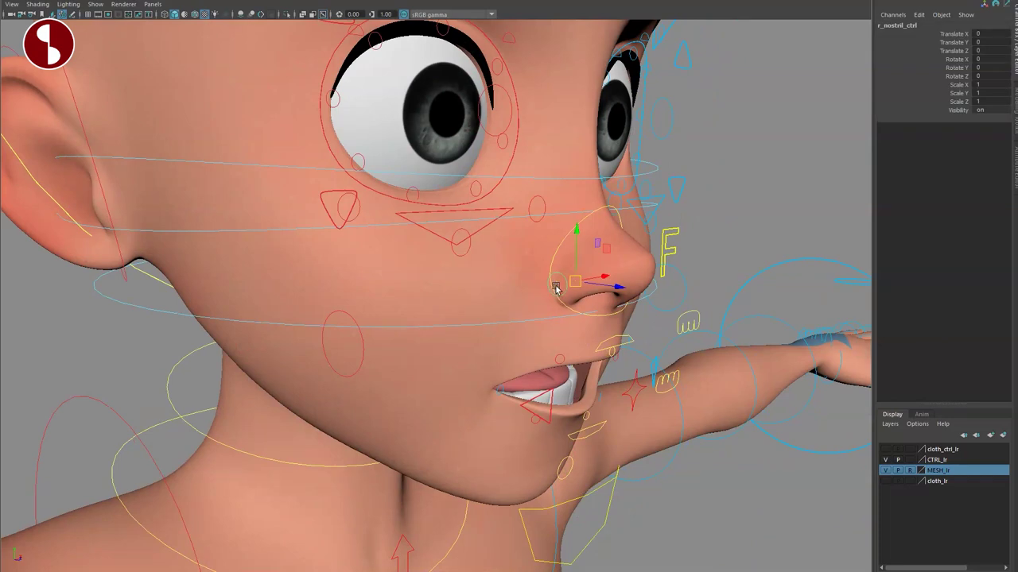
{"action": "mouse_move", "coordinate": [563, 278]}
{"action": "left_mouse_down"}
{"action": "mouse_move", "coordinate": [568, 268]}
{"action": "mouse_move", "coordinate": [548, 274]}
{"action": "left_mouse_up"}
{"action": "left_click_drag", "start_coordinate": [528, 322], "coordinate": [485, 316], "text": "alt"}
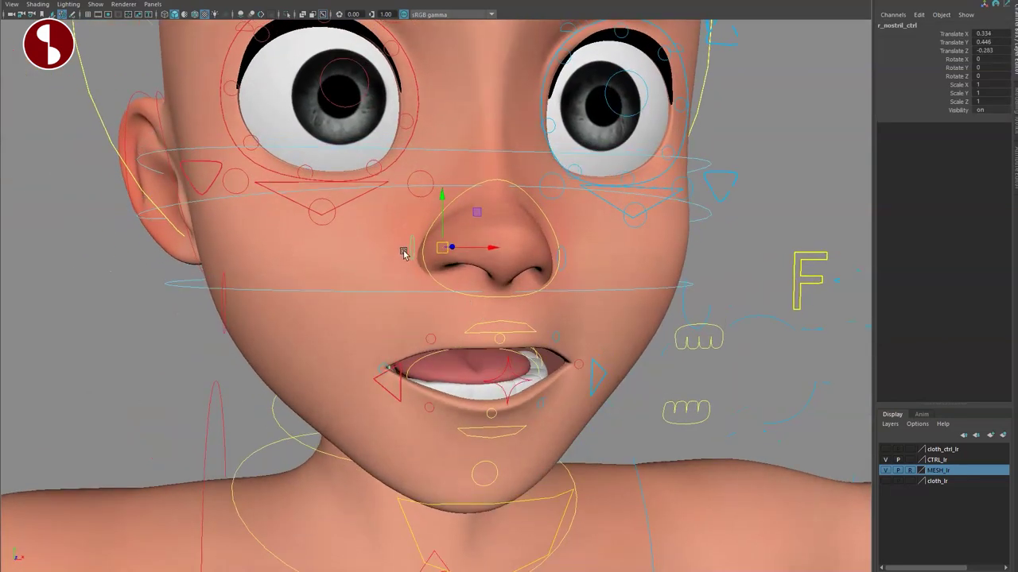
{"action": "key", "text": "e"}
{"action": "key", "text": "r"}
{"action": "left_click_drag", "start_coordinate": [441, 249], "coordinate": [495, 255]}
{"action": "key", "text": "ctrl+z"}
{"action": "key", "text": "ctrl+z"}
{"action": "key", "text": "ctrl+z"}
{"action": "key", "text": "ctrl+z"}
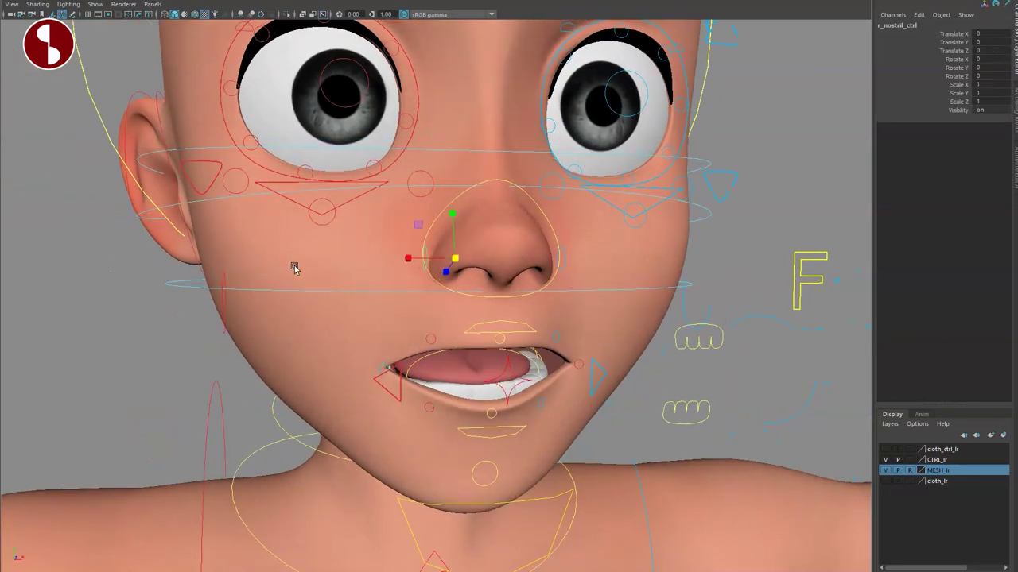
- Test moving the outer cheekbone control under the character's left eye, and undo the move
{"action": "middle_click_drag", "start_coordinate": [319, 255], "coordinate": [410, 368], "text": "alt"}
{"action": "right_click_drag", "start_coordinate": [409, 368], "coordinate": [487, 368], "text": "alt"}
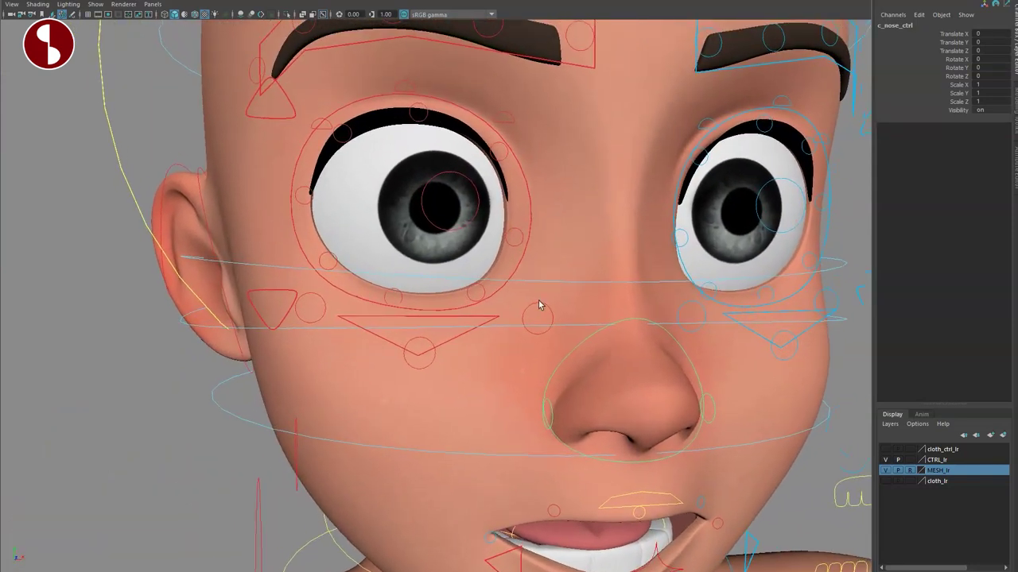
{"action": "left_click", "coordinate": [525, 319]}
{"action": "left_click", "coordinate": [535, 320]}
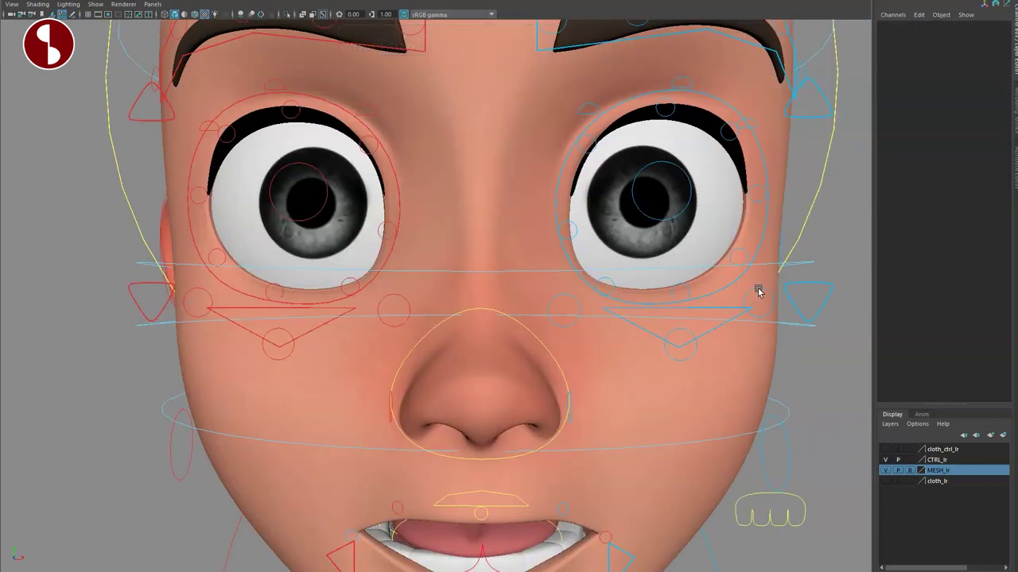
{"action": "left_click", "coordinate": [759, 292]}
{"action": "left_click_drag", "start_coordinate": [745, 307], "coordinate": [778, 289]}
{"action": "key", "text": "ctrl+z"}
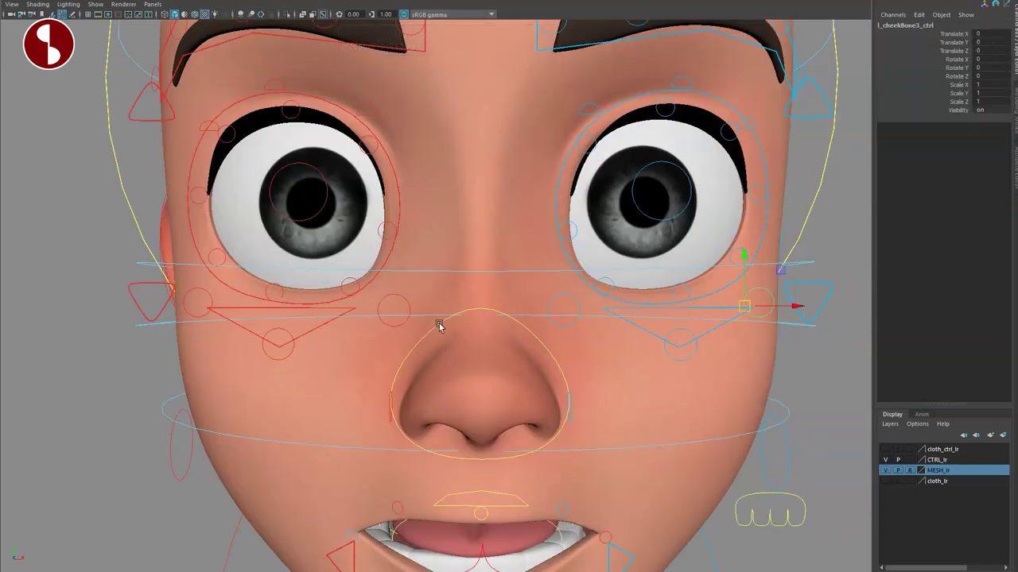
- Inspect the area around the character's right eye in wireframe display, and return to textured shading
{"action": "middle_click_drag", "start_coordinate": [318, 370], "coordinate": [432, 358], "text": "alt"}
{"action": "left_click_drag", "start_coordinate": [432, 359], "coordinate": [391, 332], "text": "alt"}
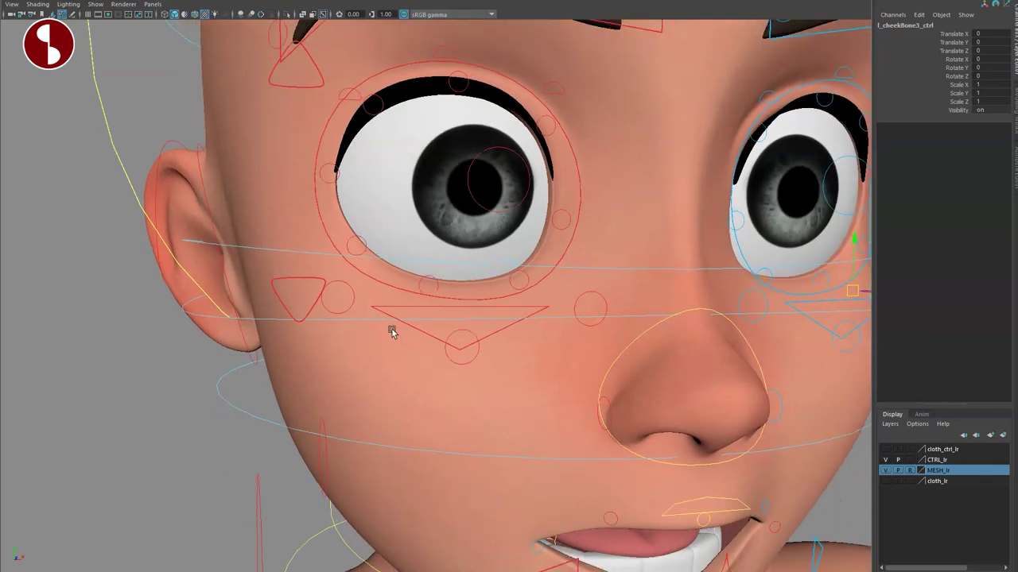
{"action": "left_click", "coordinate": [344, 316]}
{"action": "key", "text": "4"}
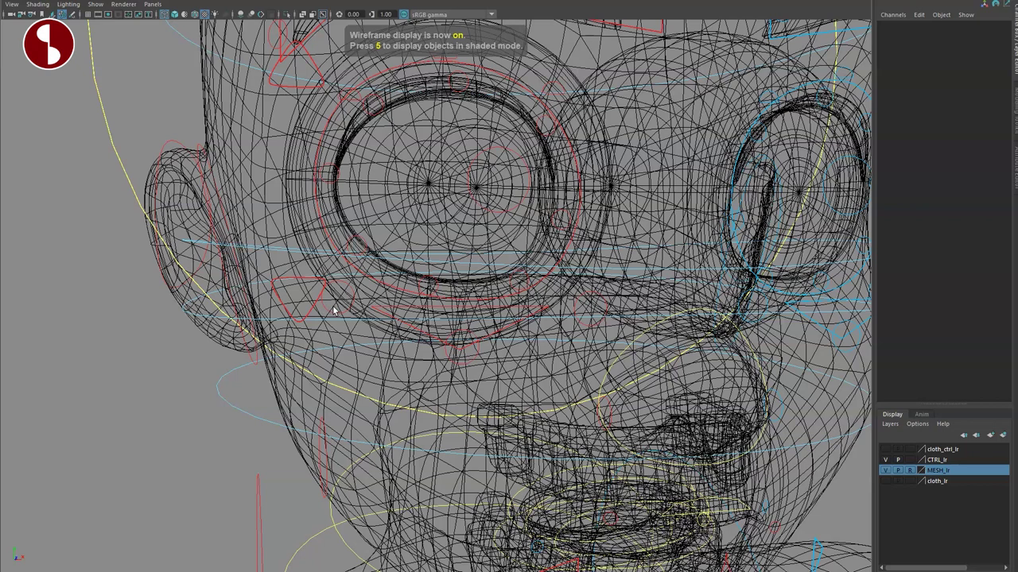
{"action": "key", "text": "6"}
- Test raising the character's right lower eyelid control, and undo the move
{"action": "left_click", "coordinate": [295, 300]}
{"action": "left_click_drag", "start_coordinate": [296, 300], "coordinate": [299, 274]}
{"action": "key", "text": "ctrl+z"}
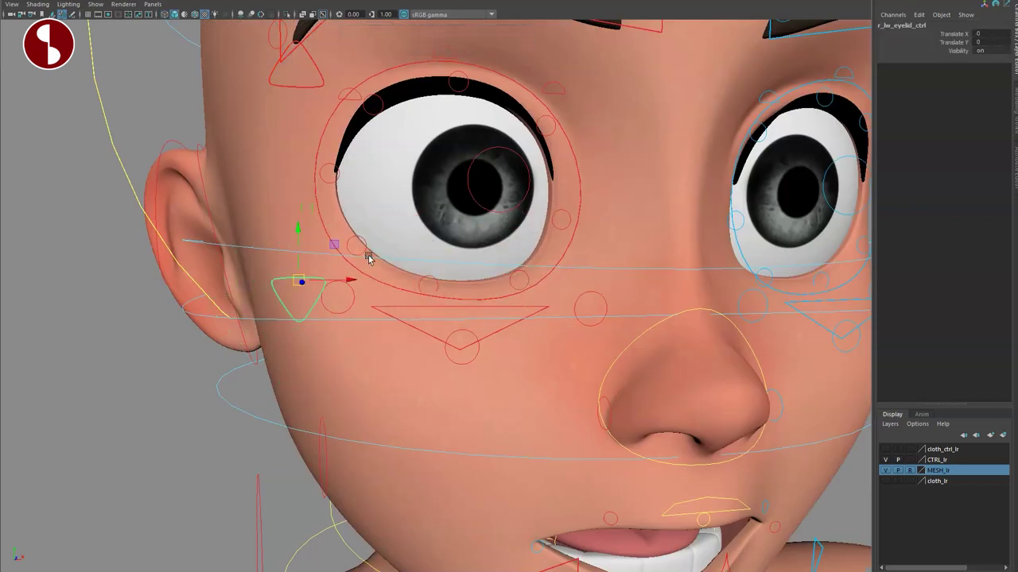
- Test moving the character's right upper eyelid control up, down and sideways, and undo the moves
{"action": "right_click_drag", "start_coordinate": [370, 257], "coordinate": [348, 200], "text": "alt"}
{"action": "middle_click_drag", "start_coordinate": [348, 200], "coordinate": [340, 259], "text": "alt"}
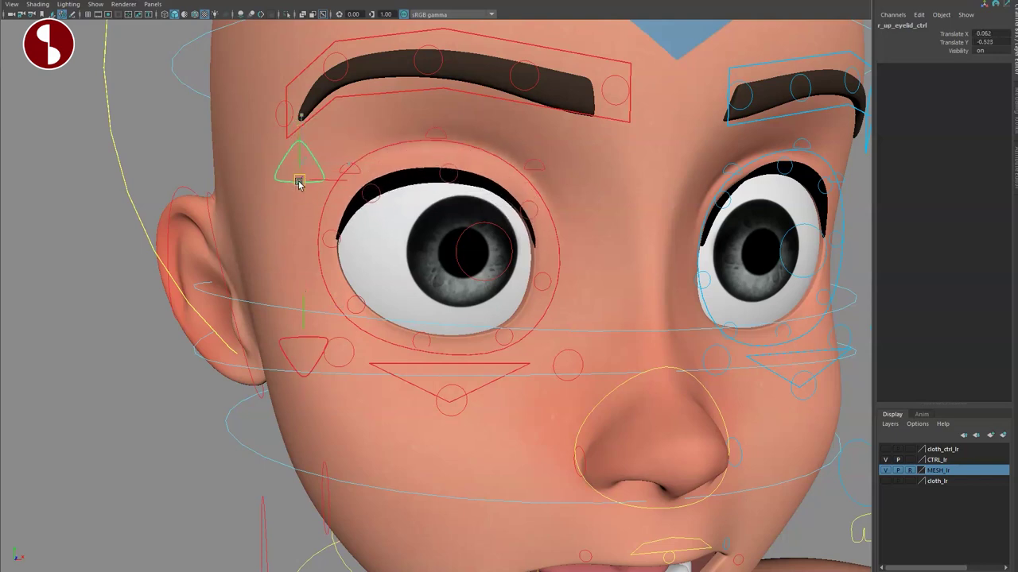
{"action": "key", "text": "ctrl+z"}
{"action": "left_click_drag", "start_coordinate": [301, 114], "coordinate": [321, 153]}
{"action": "key", "text": "ctrl+z"}
{"action": "mouse_move", "coordinate": [501, 272]}
{"action": "left_mouse_down", "text": "alt"}
{"action": "mouse_move", "coordinate": [482, 289]}
{"action": "mouse_move", "coordinate": [485, 277]}
{"action": "left_mouse_up", "text": "alt"}
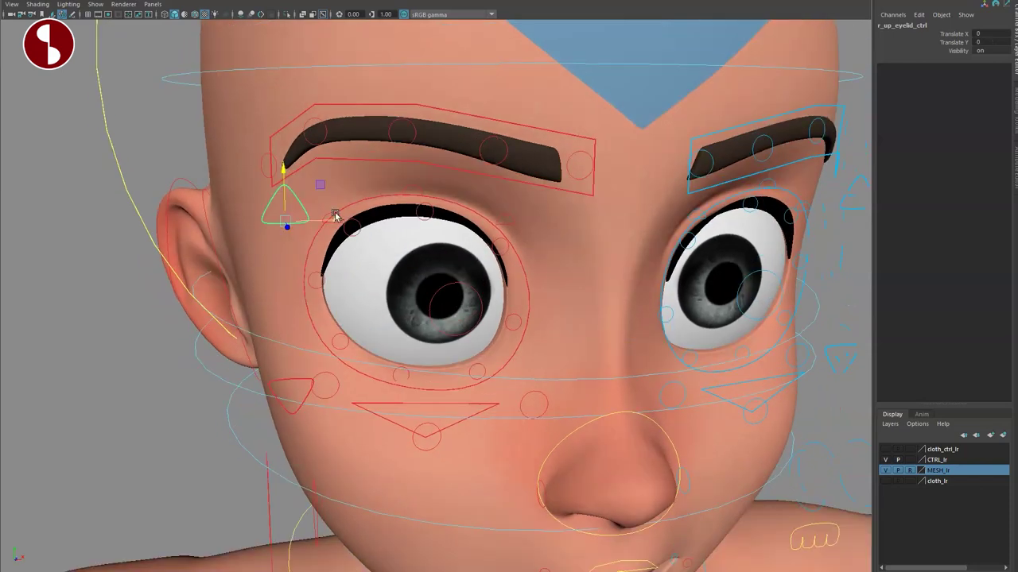
{"action": "mouse_move", "coordinate": [355, 226]}
{"action": "left_mouse_down"}
{"action": "mouse_move", "coordinate": [307, 227]}
{"action": "mouse_move", "coordinate": [354, 245]}
{"action": "left_mouse_up"}
{"action": "key", "text": "ctrl+z"}
- Move the character's right upper eyelid control sideways to a Translate X of about -0.121
{"action": "key", "text": "e"}
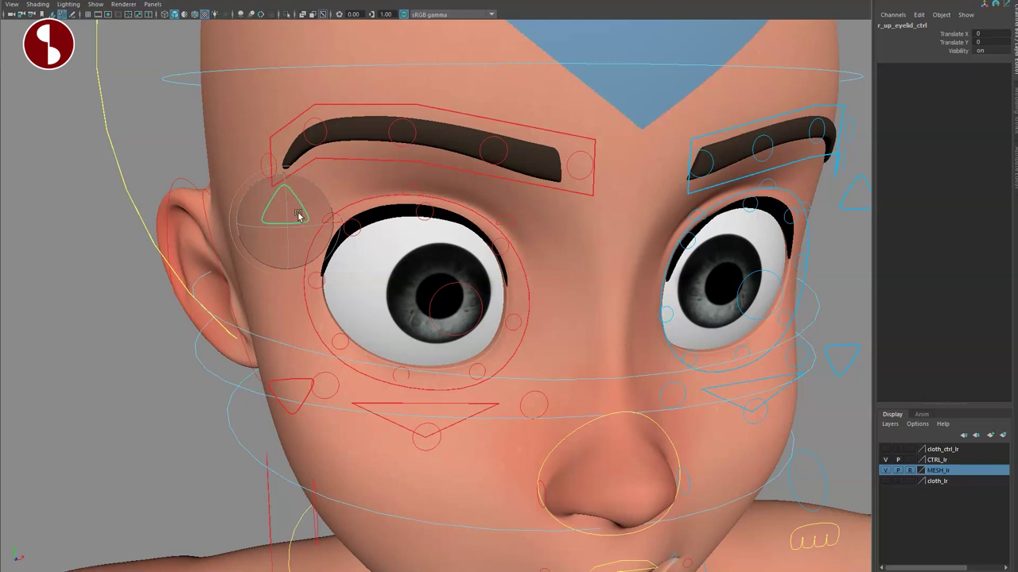
{"action": "key", "text": "w"}
{"action": "left_click_drag", "start_coordinate": [332, 220], "coordinate": [357, 240]}
{"action": "left_click_drag", "start_coordinate": [459, 297], "coordinate": [523, 299], "text": "alt"}
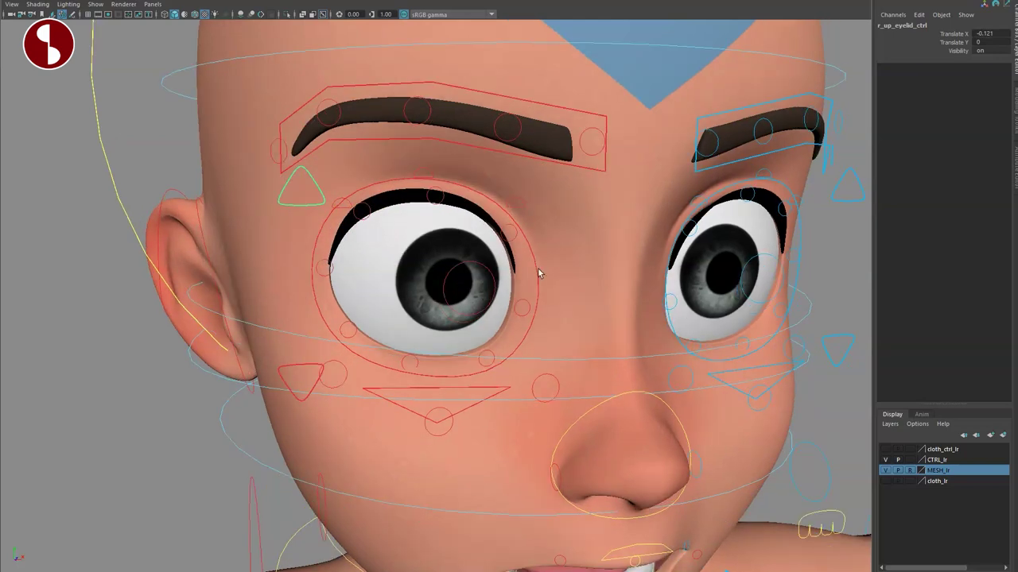
- Test moving the right eye's surrounding ring, inner upper eyelid tweak and inner upper socket controls, and undo the moves
{"action": "left_click", "coordinate": [538, 274]}
{"action": "mouse_move", "coordinate": [415, 291]}
{"action": "left_mouse_down"}
{"action": "mouse_move", "coordinate": [318, 286]}
{"action": "mouse_move", "coordinate": [446, 290]}
{"action": "mouse_move", "coordinate": [426, 301]}
{"action": "left_mouse_up"}
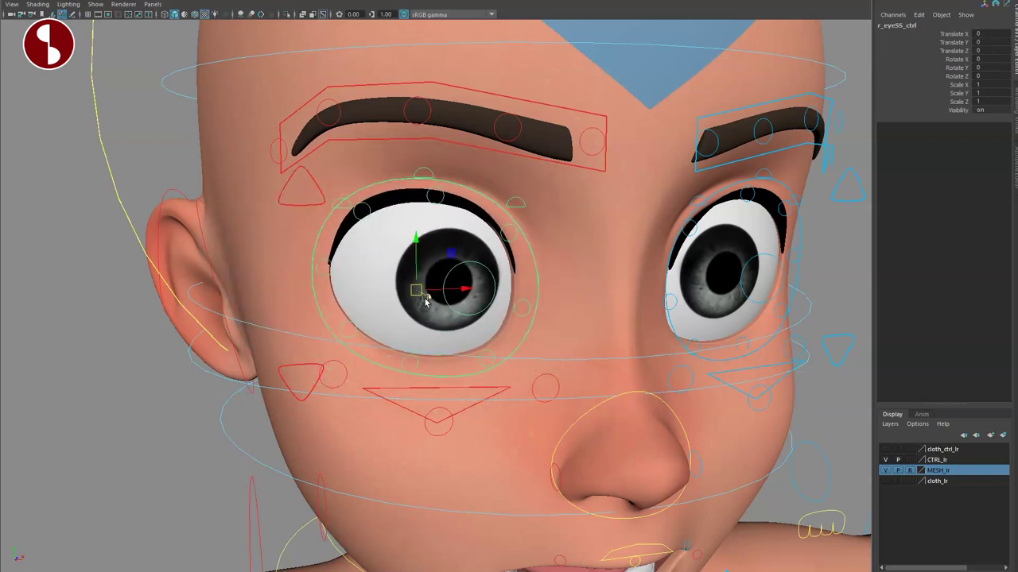
{"action": "left_click", "coordinate": [509, 239]}
{"action": "left_click", "coordinate": [503, 241]}
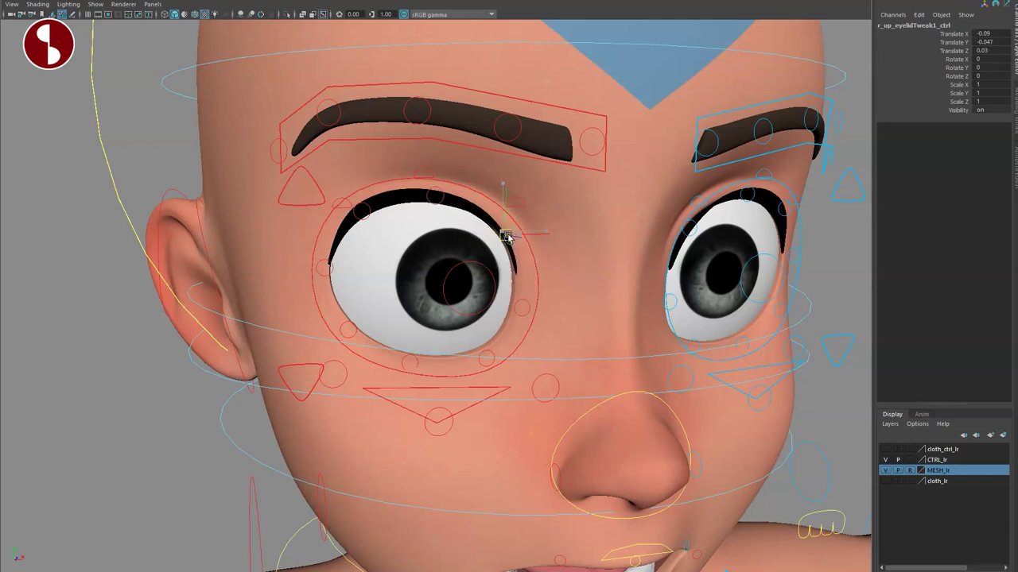
{"action": "left_click_drag", "start_coordinate": [509, 208], "coordinate": [485, 183]}
{"action": "key", "text": "ctrl+z"}
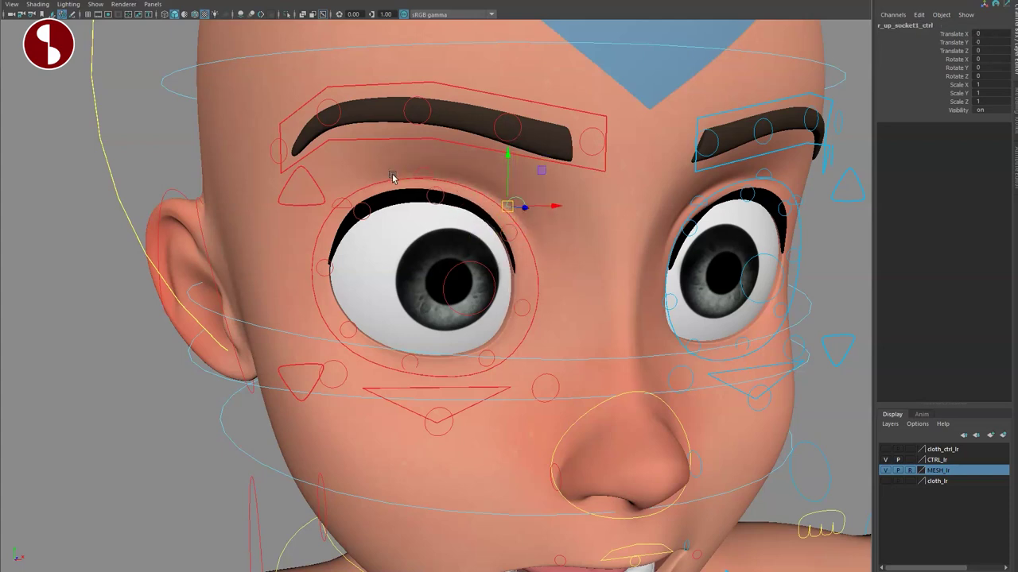
- Test changing Iris Scale and Pupil Scale on the character's right eye control, and undo both changes
{"action": "left_click", "coordinate": [461, 267]}
{"action": "middle_click_drag", "start_coordinate": [698, 134], "coordinate": [736, 132]}
{"action": "key", "text": "ctrl+z"}
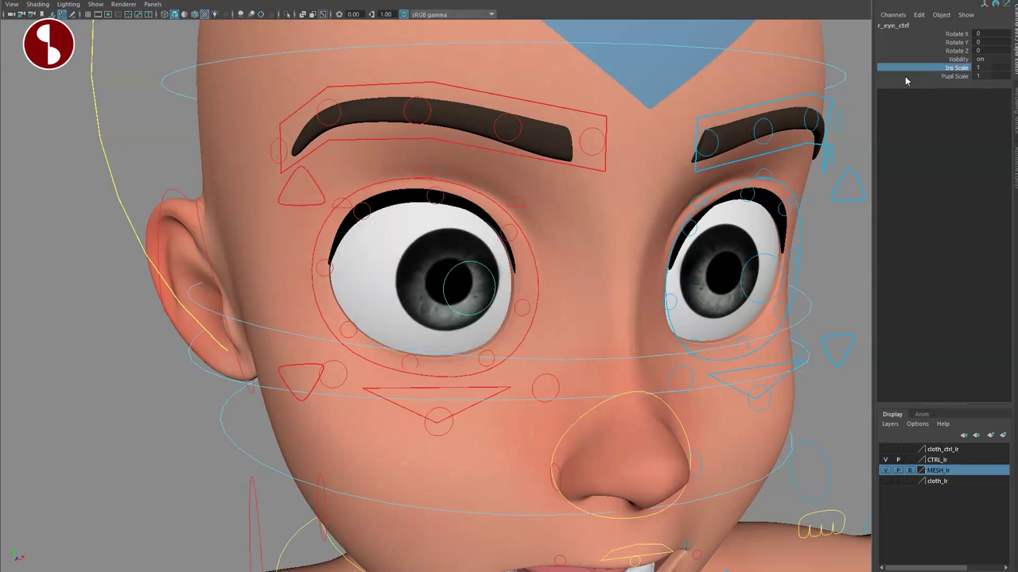
{"action": "middle_click_drag", "start_coordinate": [751, 96], "coordinate": [762, 105]}
{"action": "key", "text": "ctrl+z"}
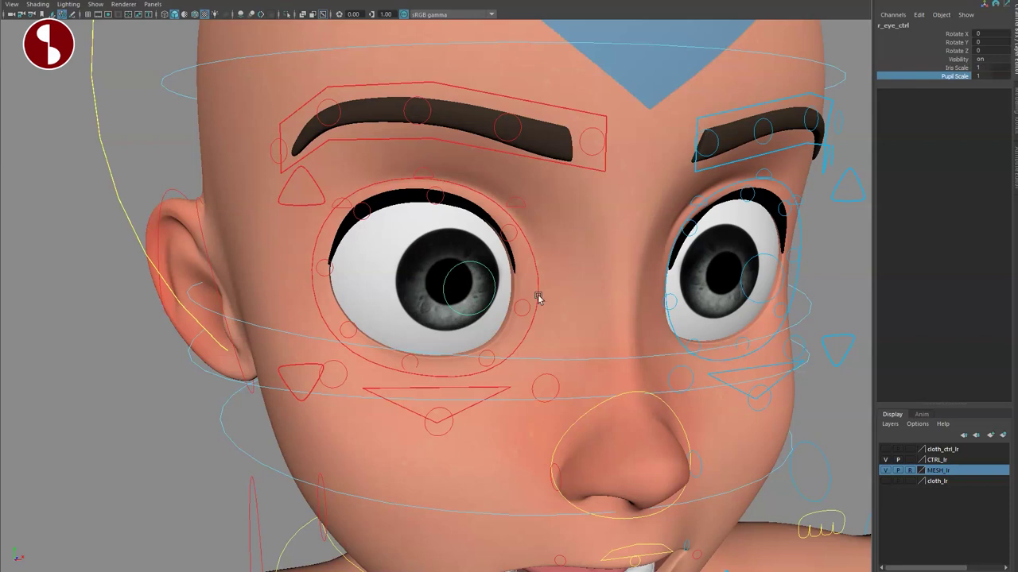
- Test moving the central eye look-at control in front of the face, and undo the move
{"action": "left_click_drag", "start_coordinate": [626, 358], "coordinate": [627, 360], "text": "alt"}
{"action": "right_click_drag", "start_coordinate": [627, 360], "coordinate": [567, 341], "text": "alt"}
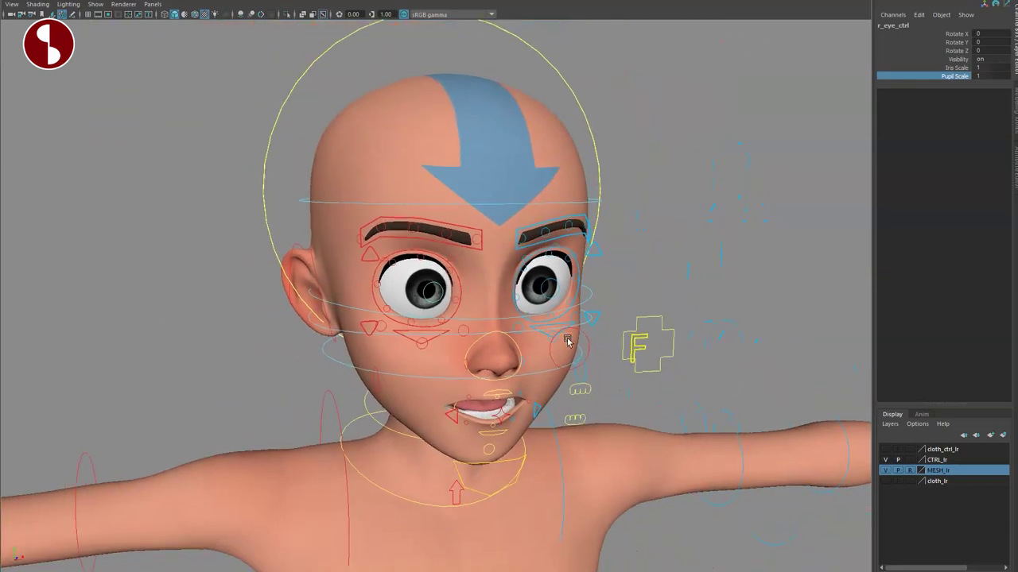
{"action": "left_click_drag", "start_coordinate": [648, 313], "coordinate": [613, 270], "text": "alt"}
{"action": "left_click", "coordinate": [648, 289]}
{"action": "key", "text": "ctrl+z"}
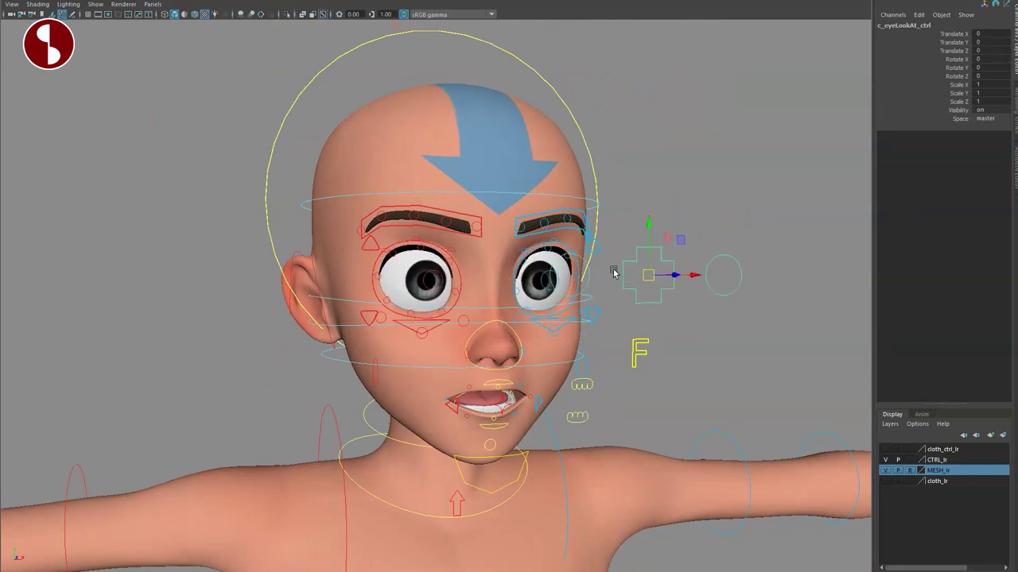
- Test moving the left eye look-at control with Eyelid Follow at 0, undo the changes, and clear the selection
{"action": "left_click_drag", "start_coordinate": [725, 289], "coordinate": [724, 284]}
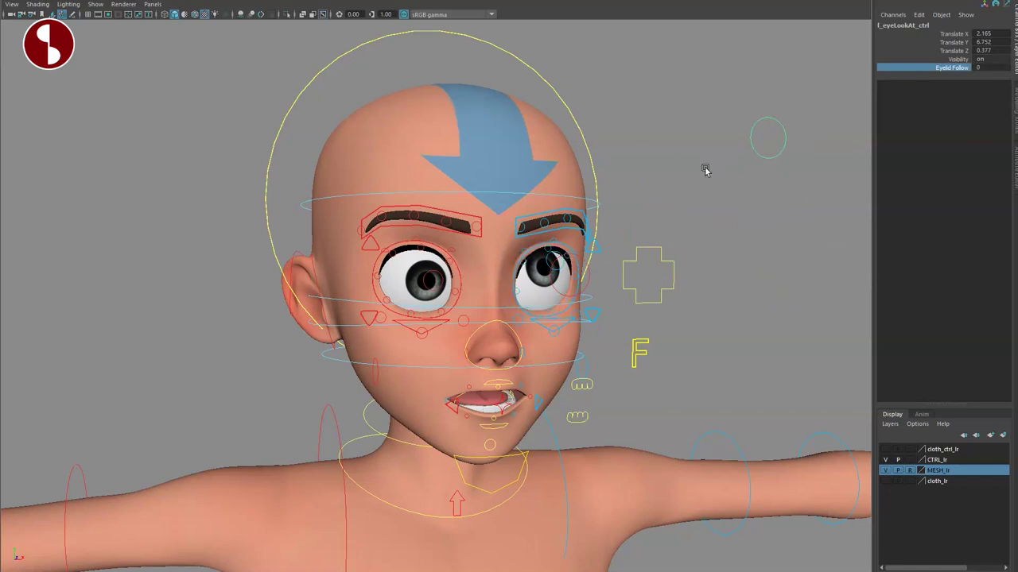
{"action": "key", "text": "ctrl+z"}
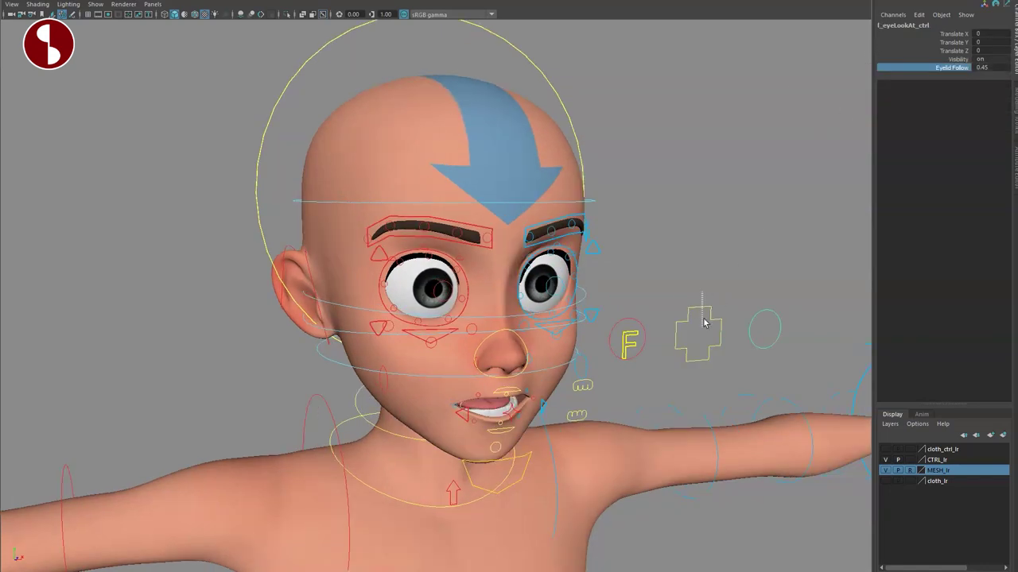
{"action": "left_click", "coordinate": [703, 322]}
{"action": "left_click", "coordinate": [673, 180]}
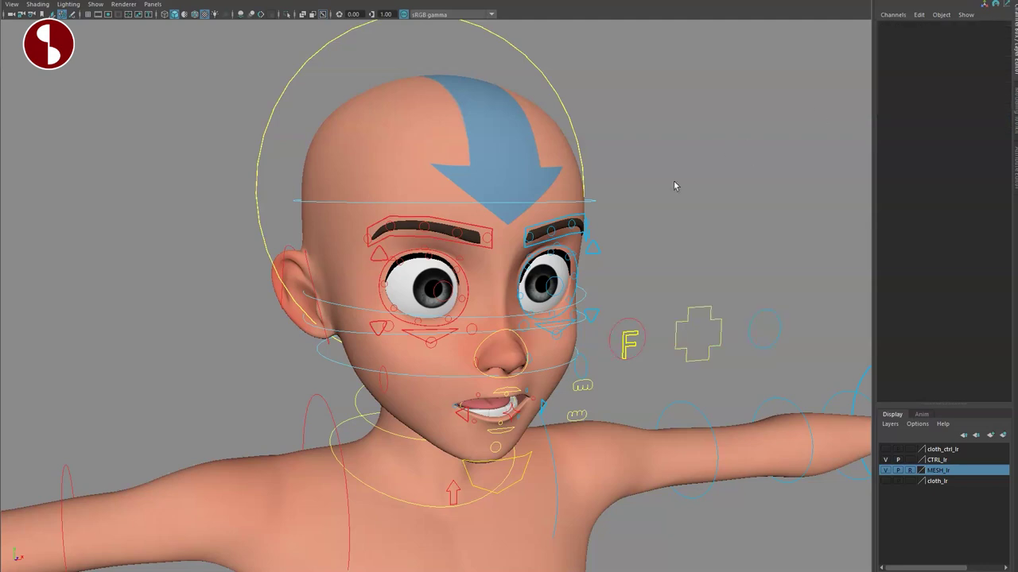
- Test lowering the character's right upper eyelid control again, and undo the move
{"action": "scroll", "coordinate": [411, 337], "scroll_direction": "up", "scroll_amount": 5}
{"action": "left_click_drag", "start_coordinate": [363, 334], "coordinate": [400, 342], "text": "alt"}
{"action": "scroll", "coordinate": [400, 342], "scroll_direction": "up", "scroll_amount": 1}
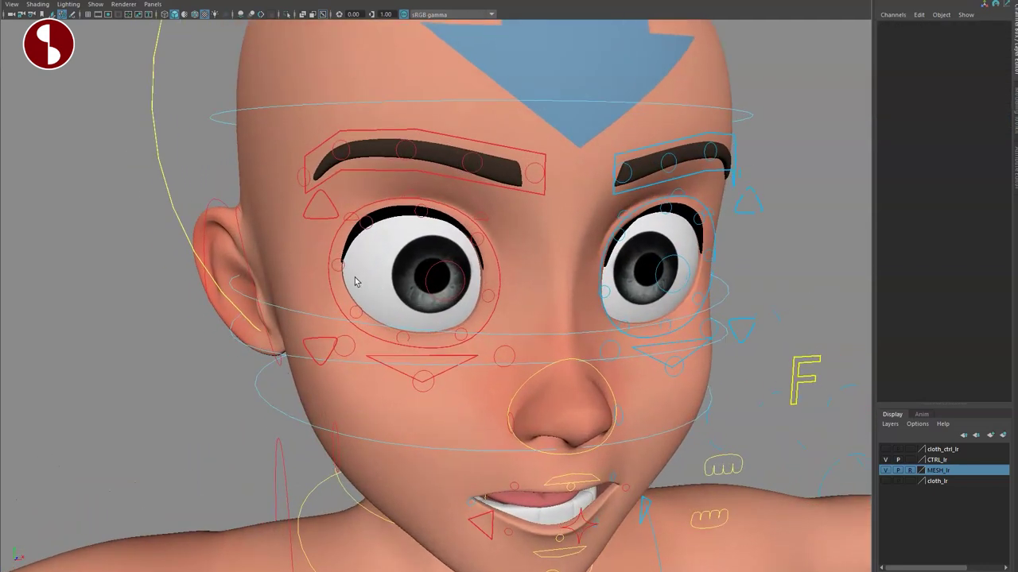
{"action": "left_click", "coordinate": [332, 289]}
{"action": "scroll", "coordinate": [370, 329], "scroll_direction": "up", "scroll_amount": 3}
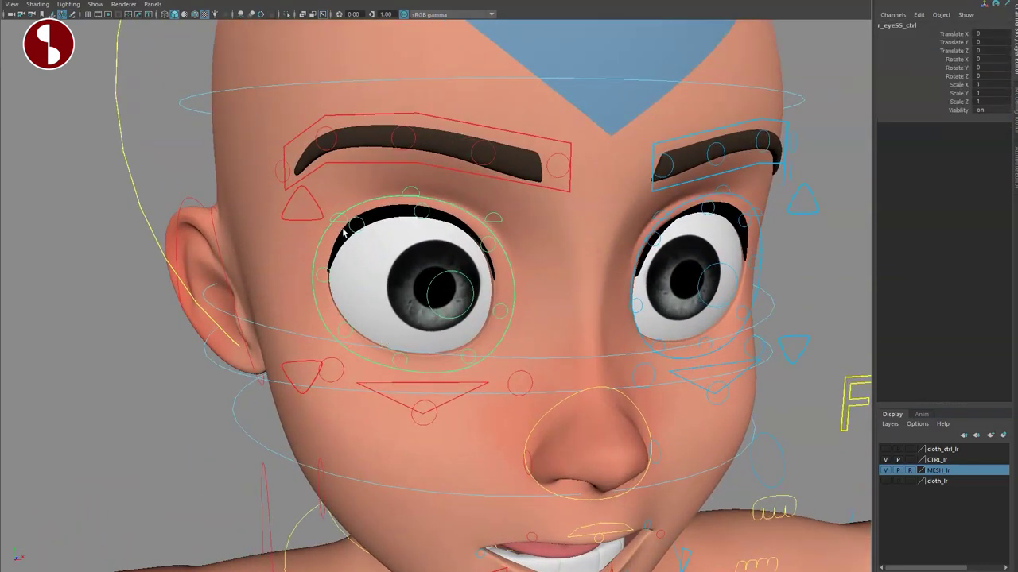
{"action": "left_click", "coordinate": [301, 207]}
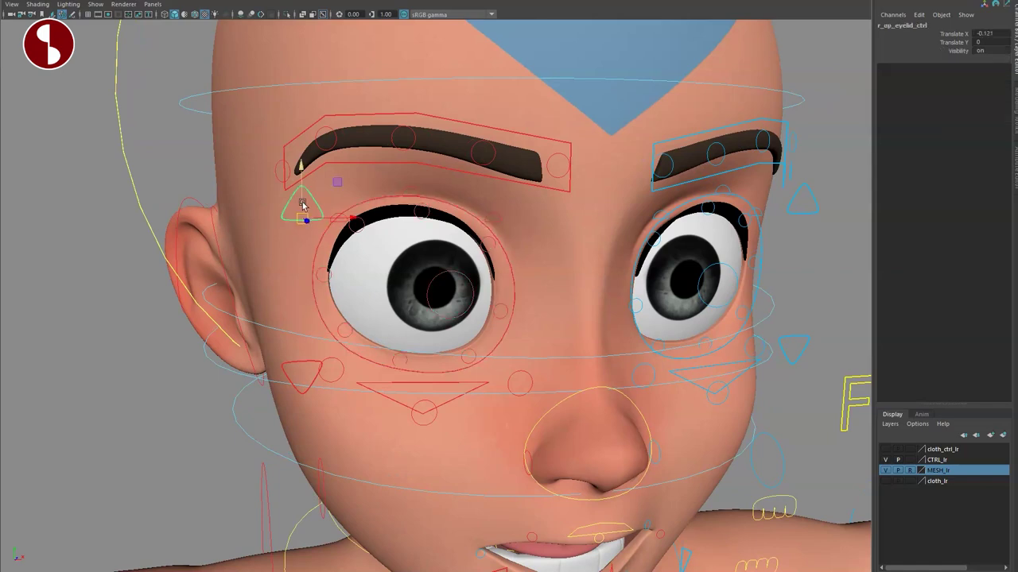
{"action": "left_click_drag", "start_coordinate": [301, 166], "coordinate": [310, 223]}
{"action": "key", "text": "ctrl+z"}
- Test raising the main control of the character's right eyebrow, and undo the move
{"action": "middle_click_drag", "start_coordinate": [434, 177], "coordinate": [408, 282], "text": "alt"}
{"action": "left_click", "coordinate": [504, 310]}
{"action": "middle_click_drag", "start_coordinate": [530, 334], "coordinate": [554, 371], "text": "alt"}
{"action": "left_click_drag", "start_coordinate": [555, 371], "coordinate": [553, 351], "text": "alt"}
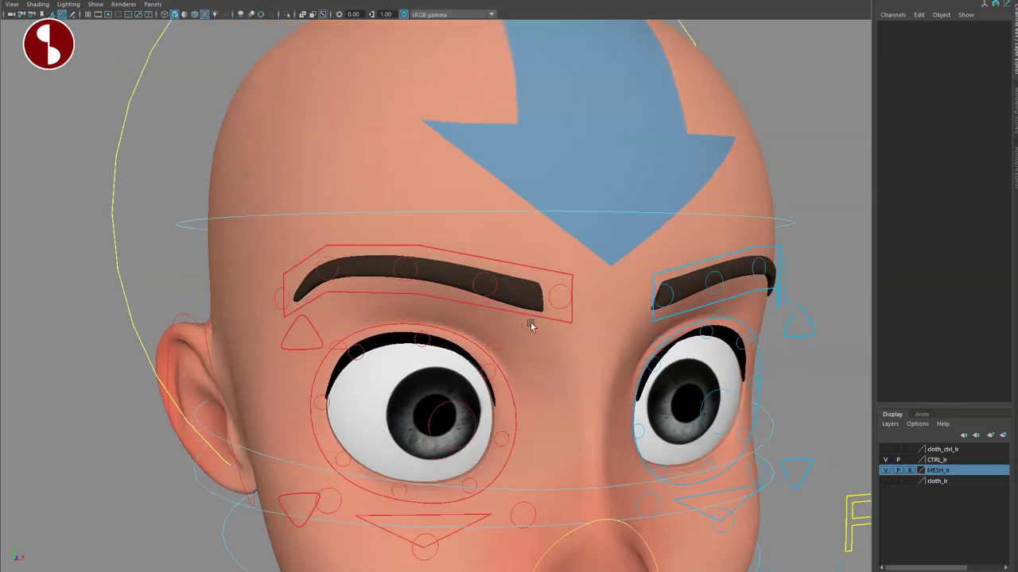
{"action": "left_click", "coordinate": [510, 313]}
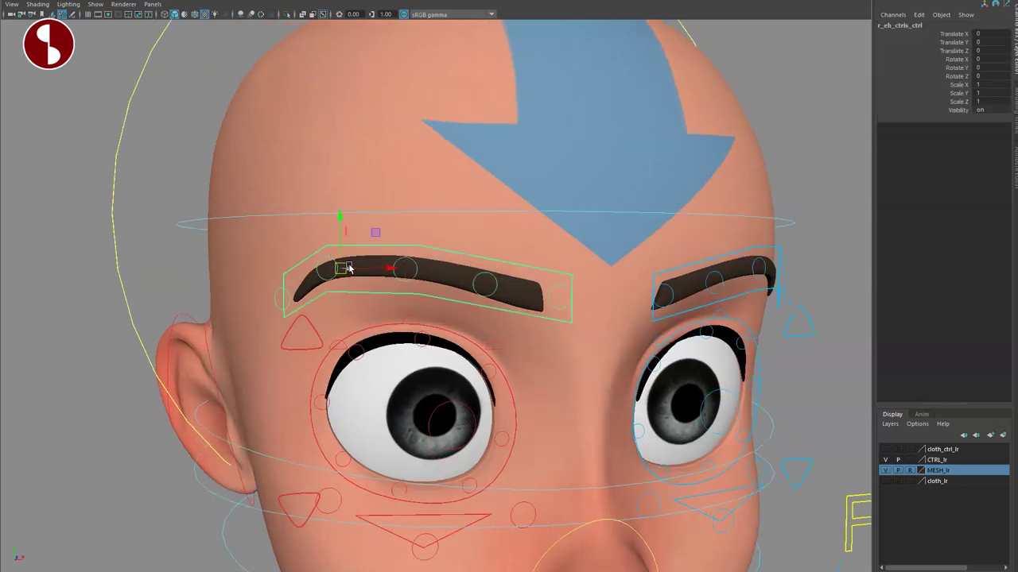
{"action": "left_click_drag", "start_coordinate": [347, 269], "coordinate": [371, 276]}
{"action": "scroll", "coordinate": [398, 318], "scroll_direction": "down", "scroll_amount": 4}
{"action": "key", "text": "ctrl+z"}
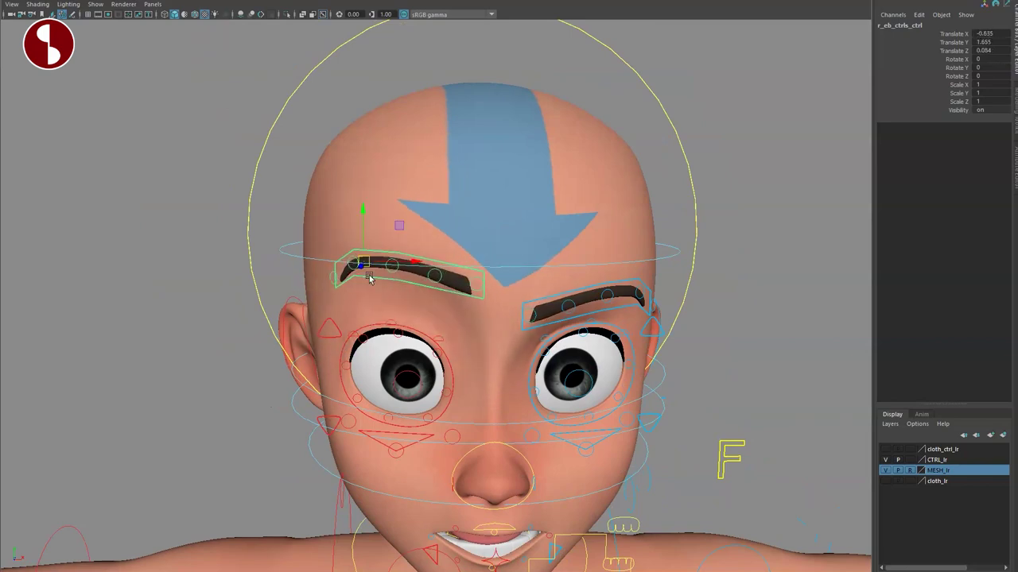
{"action": "right_click_drag", "start_coordinate": [372, 279], "coordinate": [487, 351], "text": "alt"}
{"action": "key", "text": "ctrl+z"}
- Test raising the individual right eyebrow controls one by one from the innermost outward, undoing each move
{"action": "left_click_drag", "start_coordinate": [436, 330], "coordinate": [448, 313], "text": "alt"}
{"action": "left_click", "coordinate": [512, 302]}
{"action": "left_click_drag", "start_coordinate": [507, 301], "coordinate": [496, 187]}
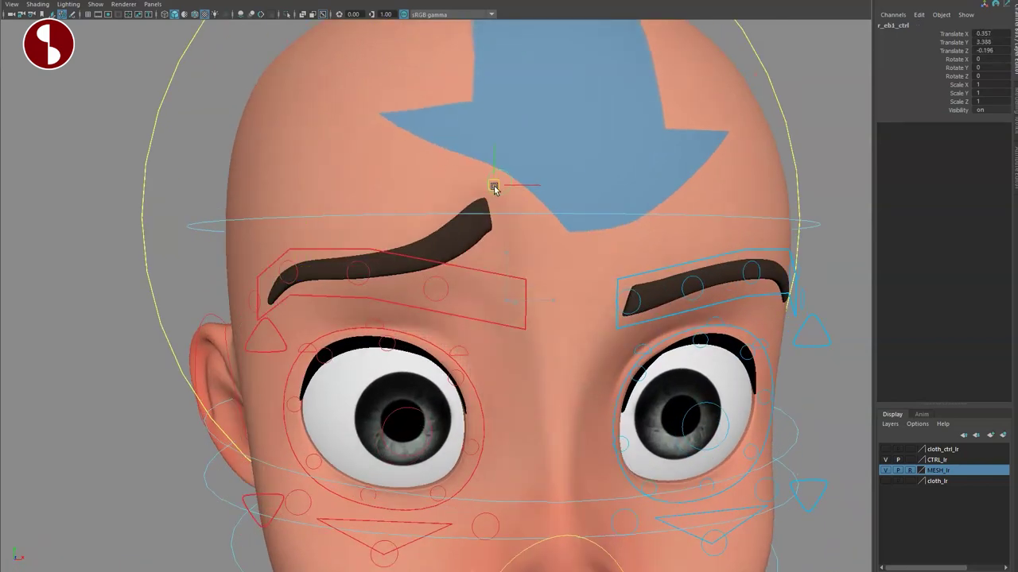
{"action": "key", "text": "ctrl+z"}
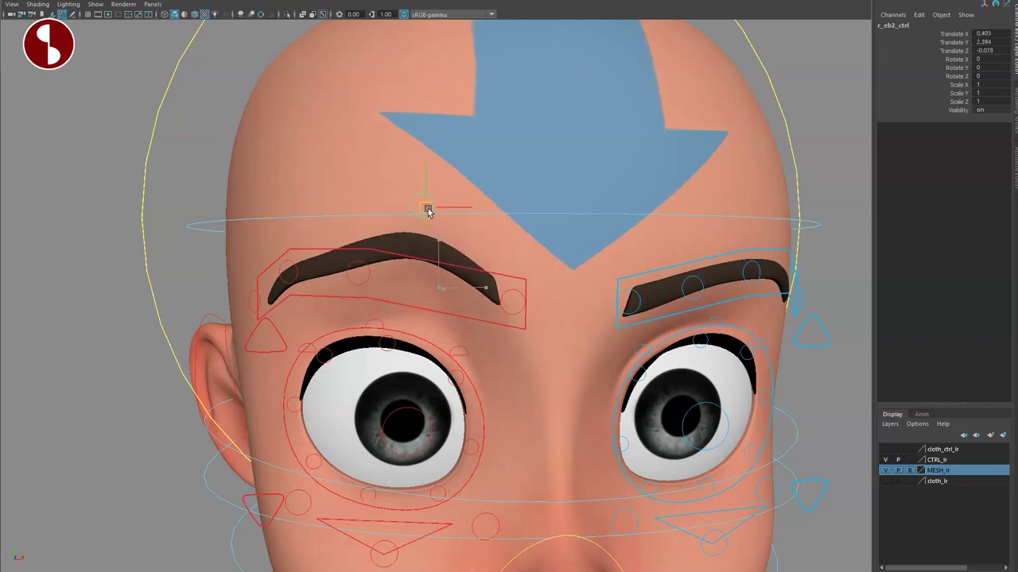
{"action": "key", "text": "ctrl+z"}
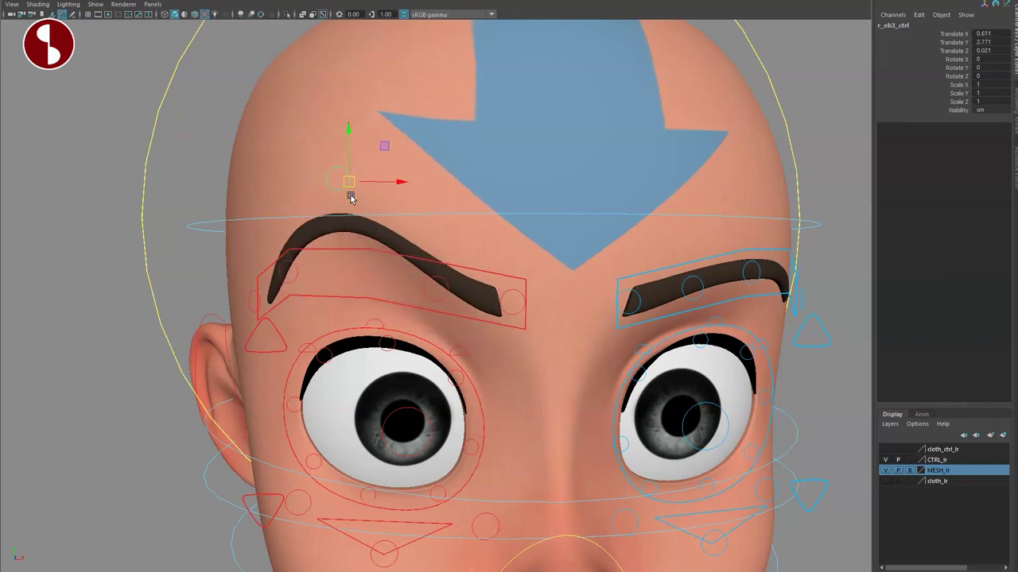
{"action": "key", "text": "ctrl+z"}
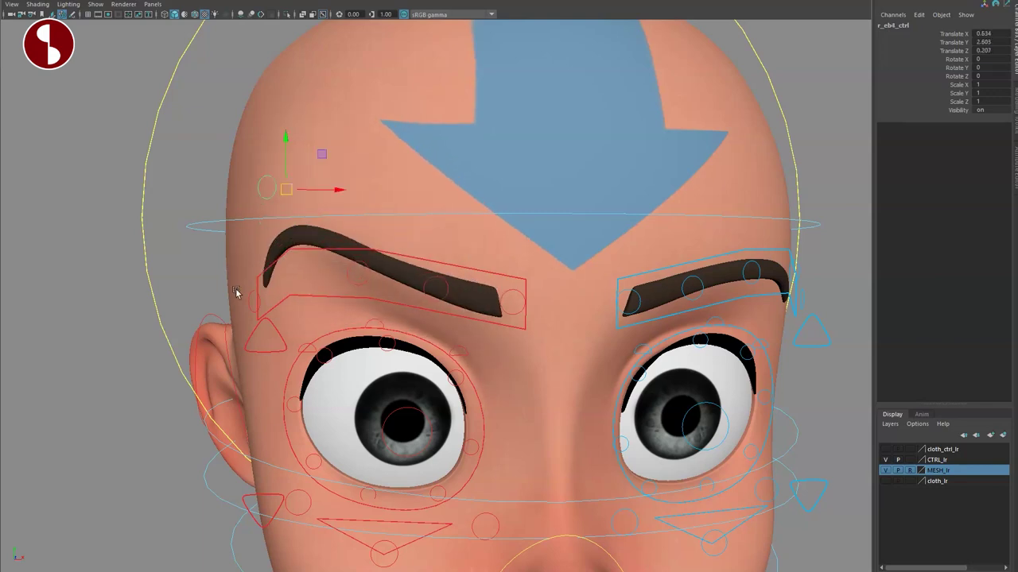
- Test moving the outermost control of the character's right eyebrow, and undo the move
{"action": "left_click", "coordinate": [253, 310]}
{"action": "left_click", "coordinate": [249, 307]}
{"action": "left_click_drag", "start_coordinate": [280, 299], "coordinate": [198, 264]}
{"action": "key", "text": "ctrl+z"}
- Examine the whole character without its robe from the back and the front
{"action": "key", "text": "f"}
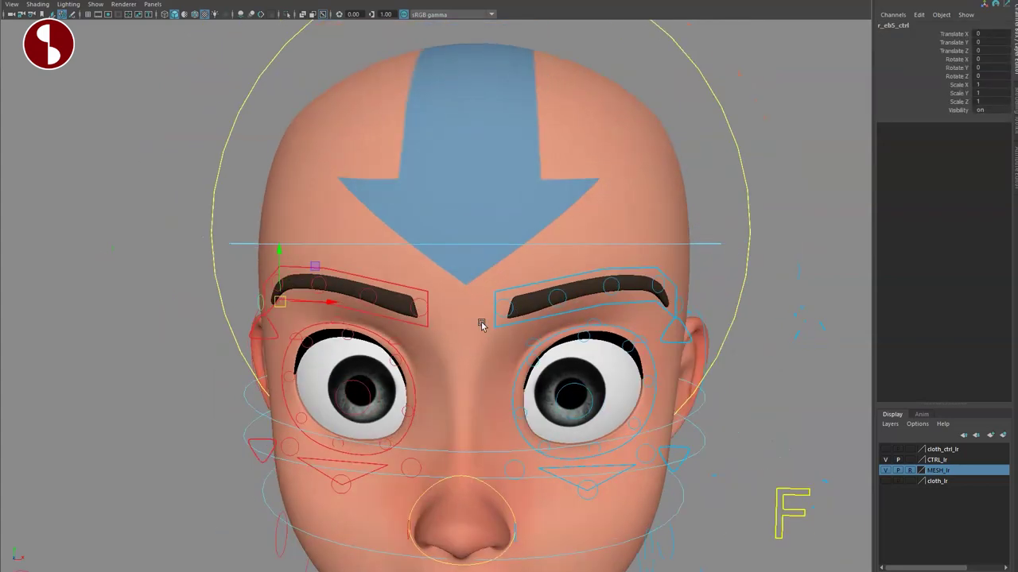
{"action": "left_click_drag", "start_coordinate": [491, 323], "coordinate": [527, 325], "text": "alt"}
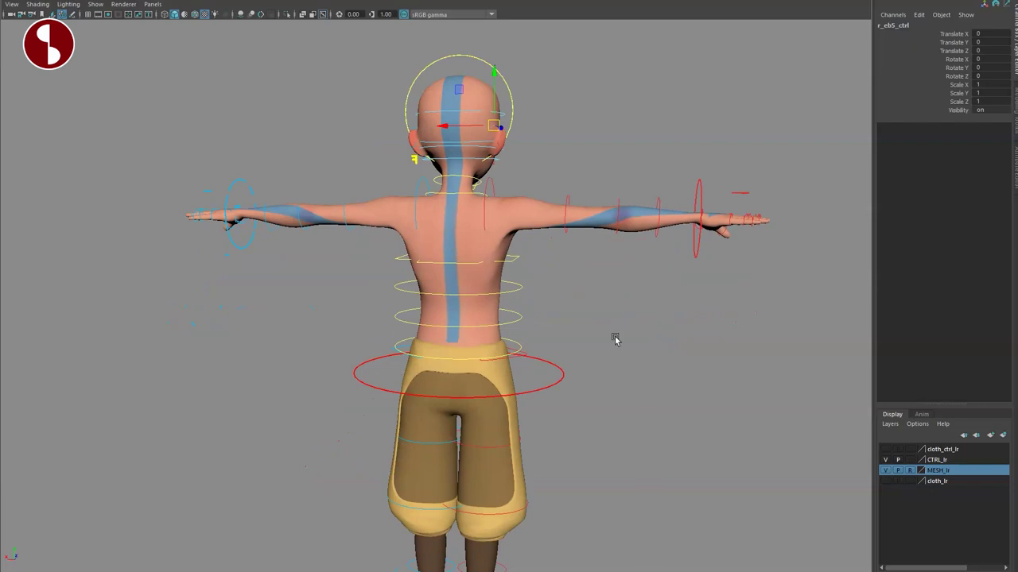
{"action": "left_click_drag", "start_coordinate": [613, 341], "coordinate": [579, 393], "text": "alt"}
{"action": "right_click_drag", "start_coordinate": [579, 393], "coordinate": [565, 236], "text": "alt"}
{"action": "left_click_drag", "start_coordinate": [565, 237], "coordinate": [352, 380], "text": "alt"}
{"action": "middle_click_drag", "start_coordinate": [401, 294], "coordinate": [484, 334], "text": "alt"}
{"action": "left_click_drag", "start_coordinate": [484, 335], "coordinate": [498, 364], "text": "alt"}
{"action": "middle_click_drag", "start_coordinate": [447, 239], "coordinate": [431, 419], "text": "alt"}
{"action": "right_click_drag", "start_coordinate": [433, 421], "coordinate": [661, 534], "text": "alt"}
{"action": "left_click_drag", "start_coordinate": [526, 458], "coordinate": [539, 400], "text": "alt"}
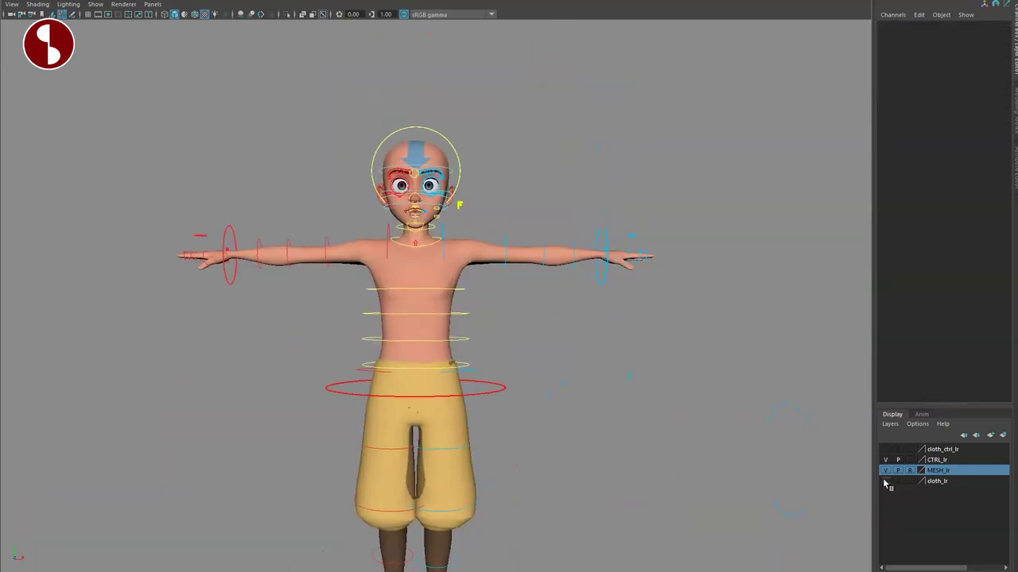
- Make the cloth_lr and cloth_ctrl_lr layers visible
{"action": "left_click", "coordinate": [884, 481]}
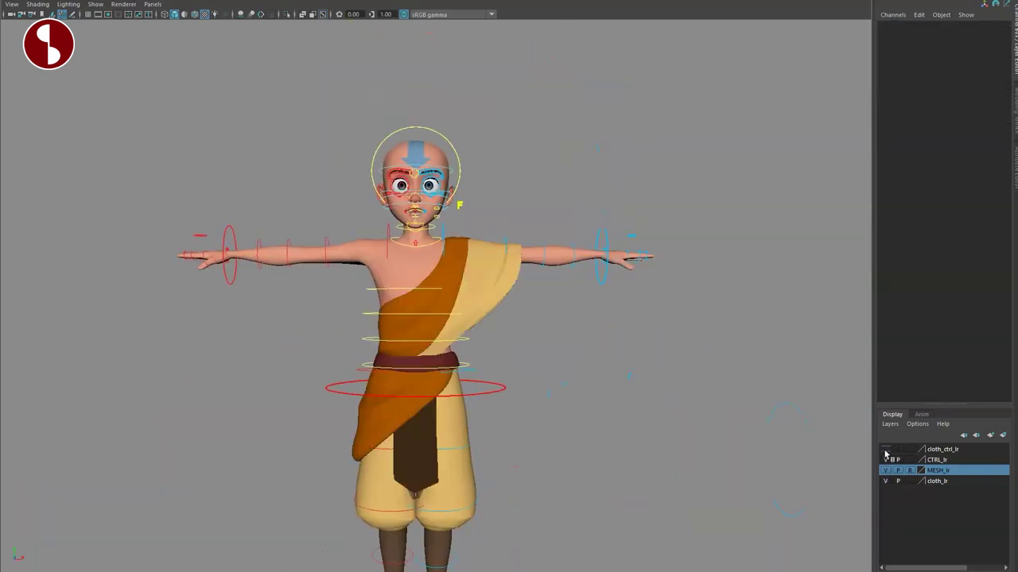
{"action": "scroll", "coordinate": [493, 375], "scroll_direction": "up", "scroll_amount": 5}
{"action": "scroll", "coordinate": [665, 438], "scroll_direction": "up", "scroll_amount": 3}
{"action": "scroll", "coordinate": [498, 466], "scroll_direction": "up", "scroll_amount": 3}
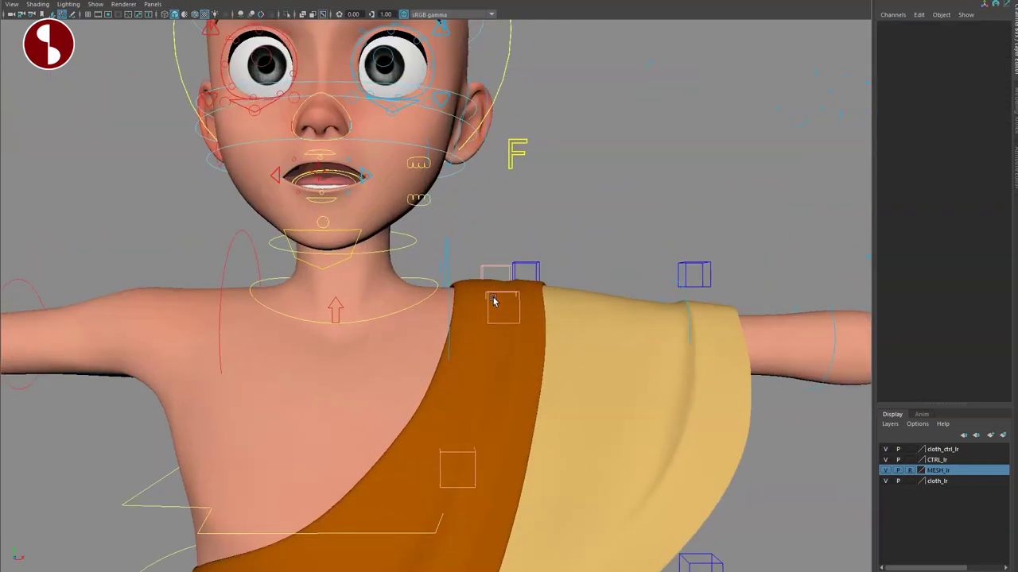
- Test raising the left shoulder strap control, undo the move, and select the cloth helper control below the left sleeve
{"action": "left_click", "coordinate": [493, 275]}
{"action": "left_click_drag", "start_coordinate": [494, 287], "coordinate": [488, 186]}
{"action": "key", "text": "ctrl+z"}
{"action": "right_click_drag", "start_coordinate": [675, 398], "coordinate": [556, 283], "text": "alt"}
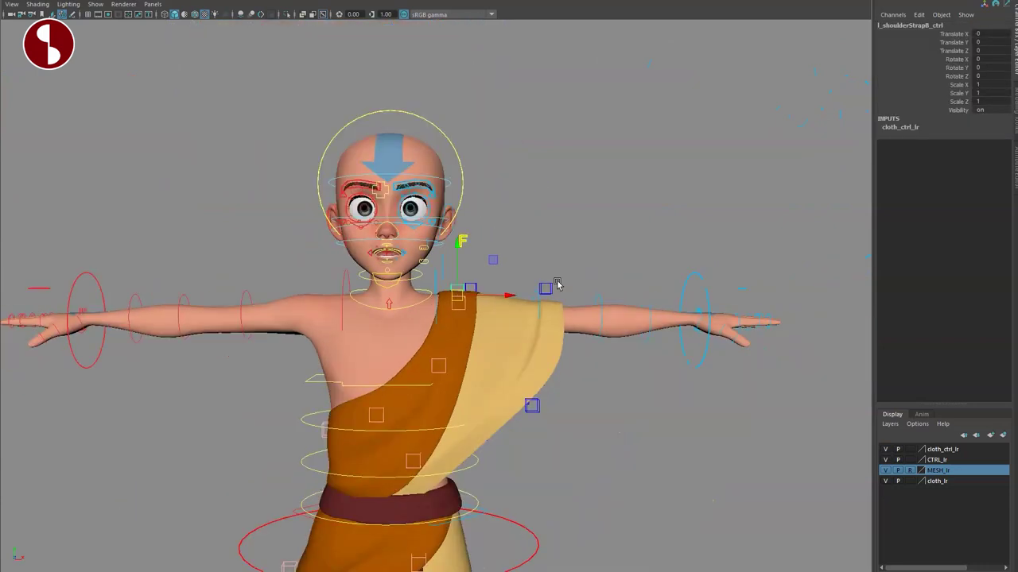
{"action": "left_click", "coordinate": [529, 410]}
{"action": "scroll", "coordinate": [528, 413], "scroll_direction": "down", "scroll_amount": 4}
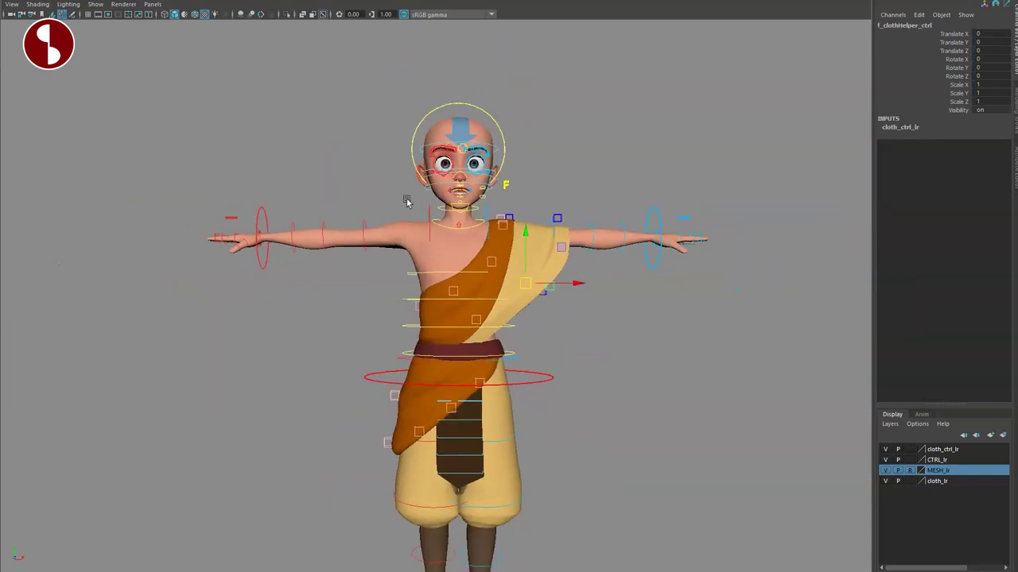
- Test moving the robe's flap controls and side cloth controls, and undo all of these changes
{"action": "scroll", "coordinate": [531, 391], "scroll_direction": "up", "scroll_amount": 6}
{"action": "scroll", "coordinate": [496, 298], "scroll_direction": "down", "scroll_amount": 2}
{"action": "scroll", "coordinate": [497, 298], "scroll_direction": "down", "scroll_amount": 1}
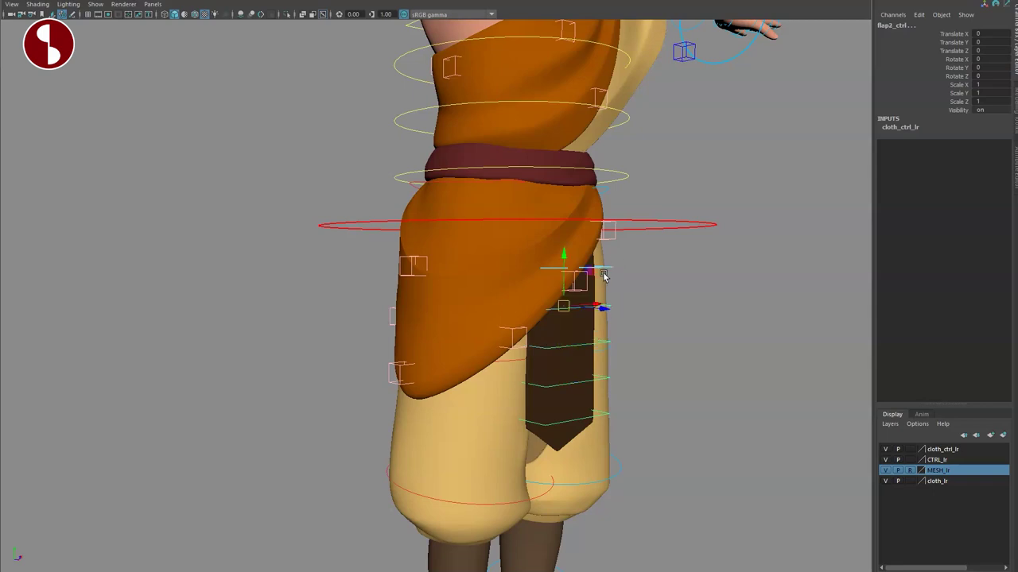
{"action": "left_click_drag", "start_coordinate": [592, 251], "coordinate": [592, 235]}
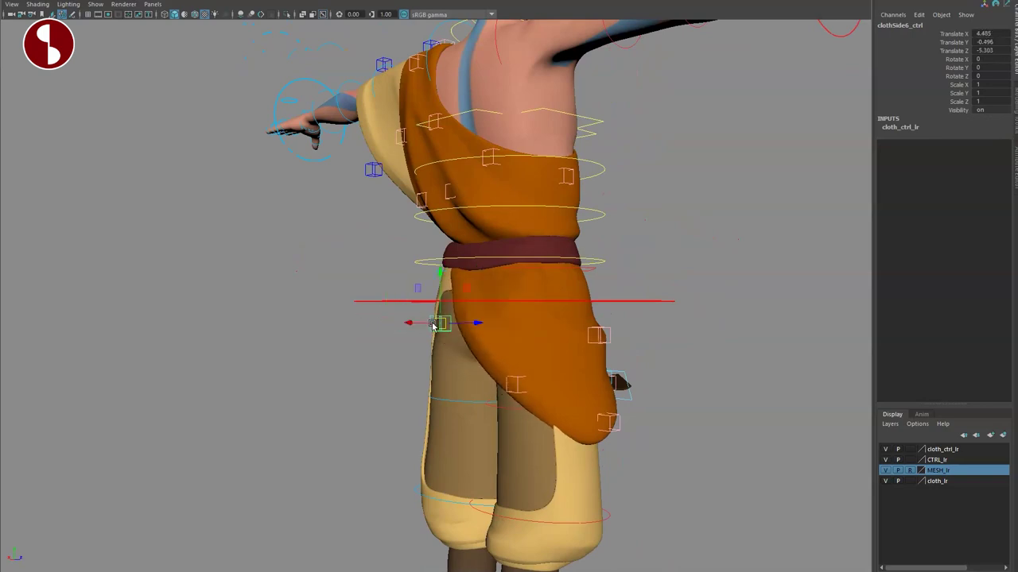
{"action": "key", "text": "ctrl+z"}
{"action": "left_click_drag", "start_coordinate": [318, 328], "coordinate": [270, 334], "text": "alt"}
{"action": "key", "text": "ctrl+z"}
{"action": "key", "text": "ctrl+z"}
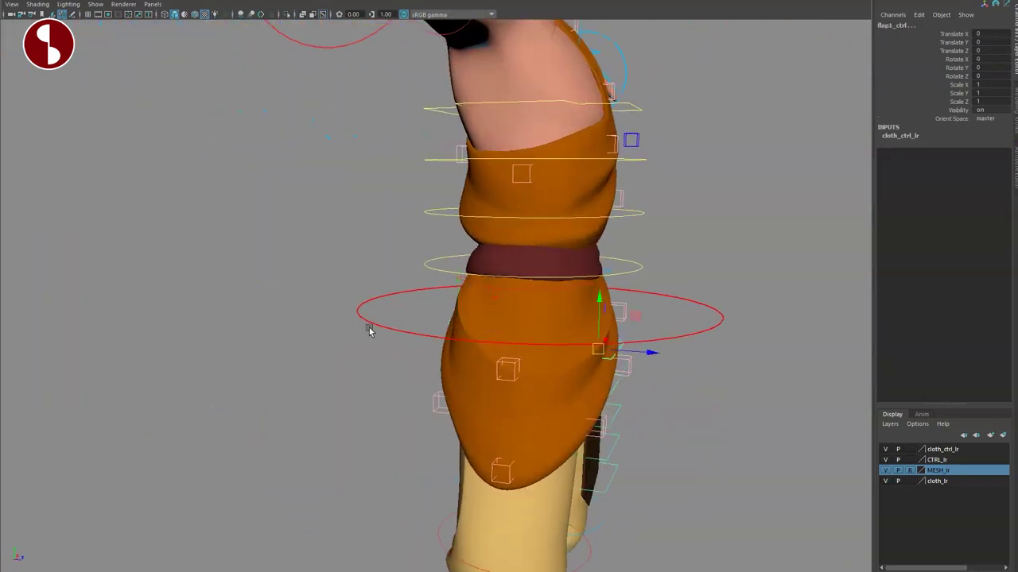
{"action": "key", "text": "ctrl+z"}
- Examine the clothed character's robe and body from the side, including in the low lunge pose
{"action": "right_click_drag", "start_coordinate": [493, 326], "coordinate": [456, 258], "text": "alt"}
{"action": "middle_click_drag", "start_coordinate": [456, 258], "coordinate": [438, 278], "text": "alt"}
{"action": "left_click_drag", "start_coordinate": [438, 278], "coordinate": [373, 309], "text": "alt"}
{"action": "right_click_drag", "start_coordinate": [373, 309], "coordinate": [350, 299], "text": "alt"}
{"action": "left_click_drag", "start_coordinate": [461, 268], "coordinate": [397, 337]}
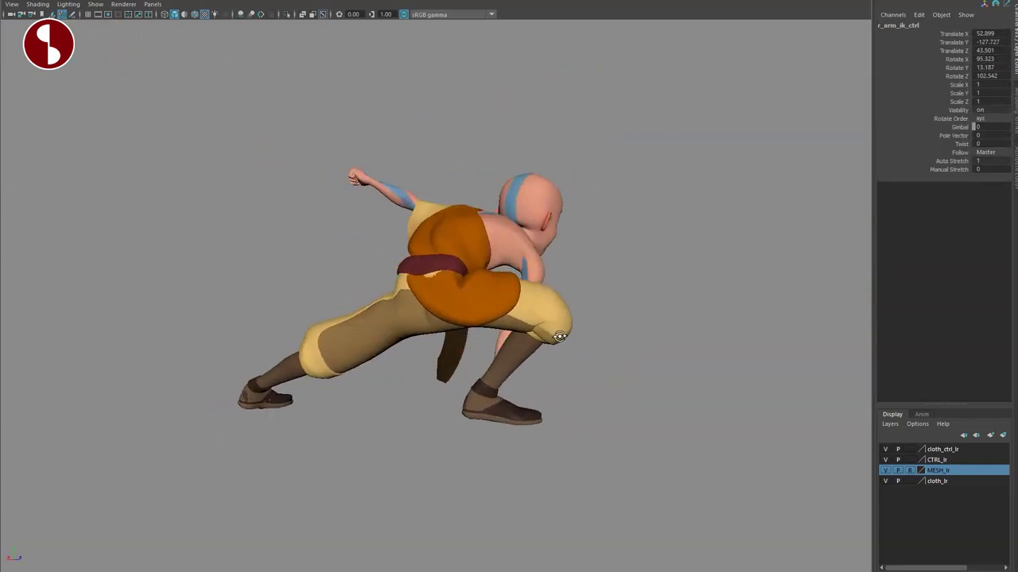
- Move the left shoulder strap control down and forward to Translate X 25.473, Y 4.319 and Z 8.541, adjusting the robe's front edge
{"action": "left_click_drag", "start_coordinate": [560, 336], "coordinate": [361, 339], "text": "alt"}
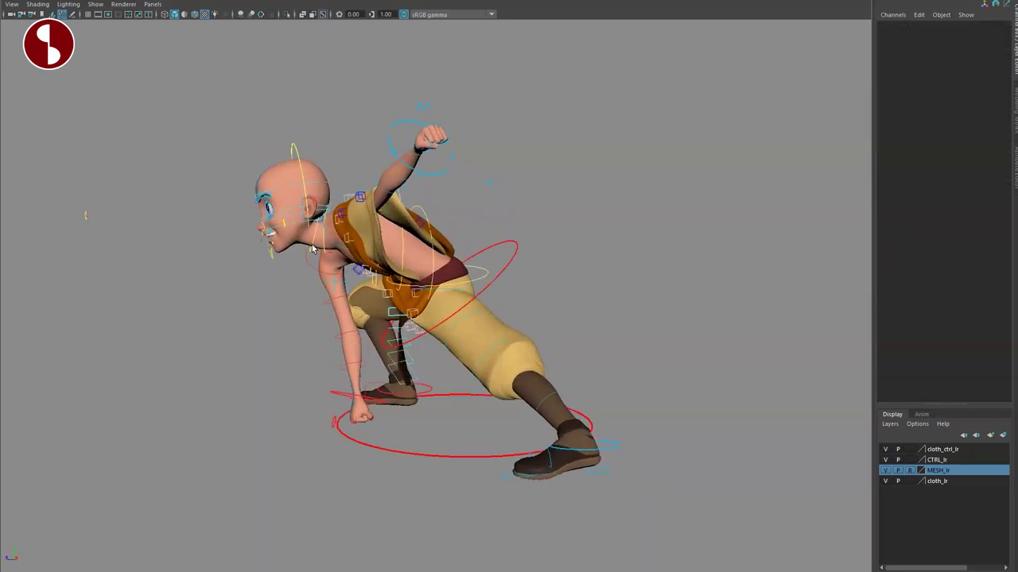
{"action": "left_click", "coordinate": [312, 253]}
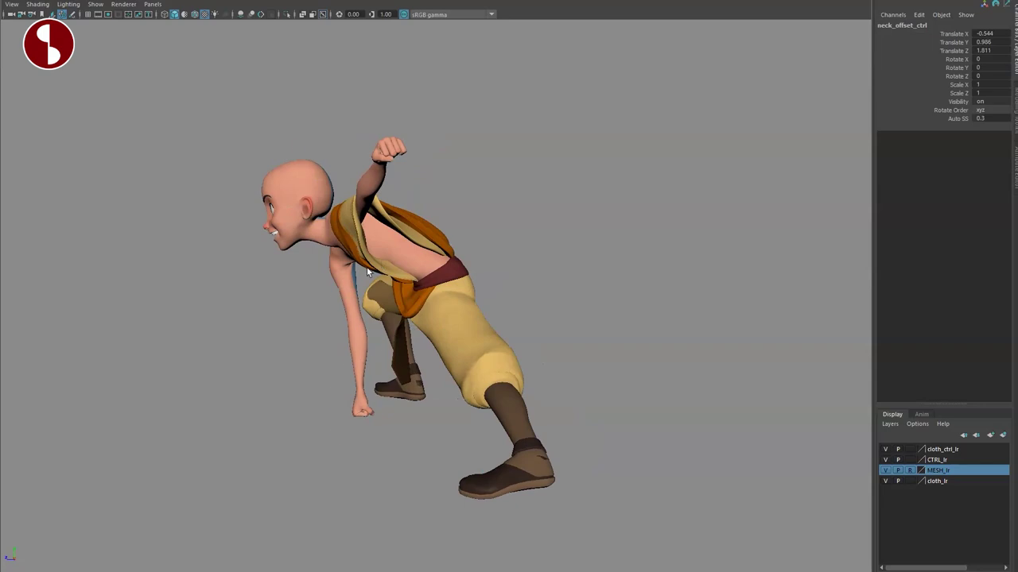
{"action": "left_click", "coordinate": [342, 243]}
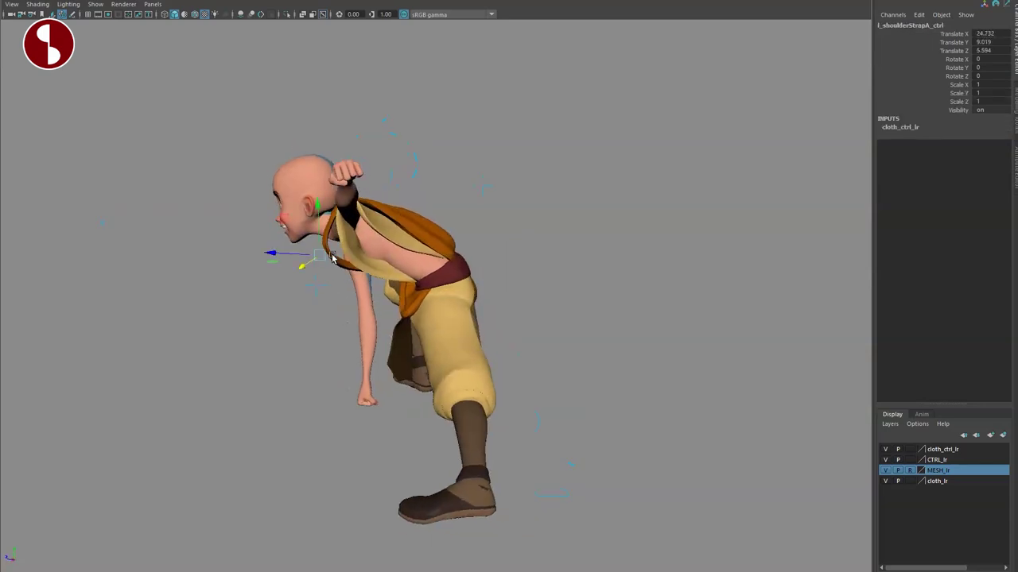
{"action": "left_click_drag", "start_coordinate": [333, 262], "coordinate": [520, 275], "text": "alt"}
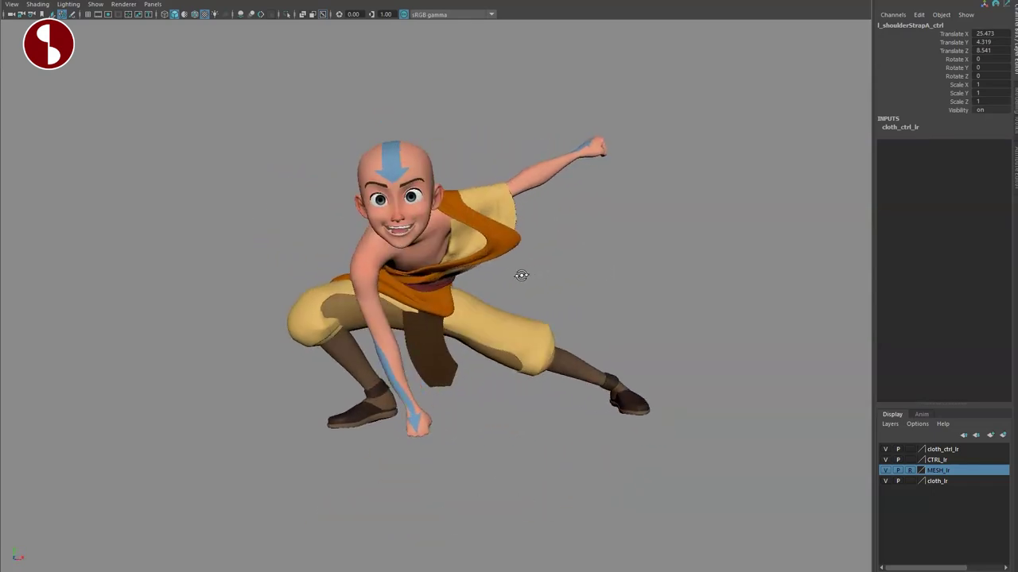
- Display the rig controls on the lunging character, and select the right forearm's mid control and the left arm's IK control
{"action": "middle_click_drag", "start_coordinate": [521, 275], "coordinate": [561, 291], "text": "alt"}
{"action": "right_click_drag", "start_coordinate": [561, 291], "coordinate": [450, 251], "text": "alt"}
{"action": "left_click_drag", "start_coordinate": [450, 252], "coordinate": [489, 322], "text": "alt"}
{"action": "left_click", "coordinate": [386, 369]}
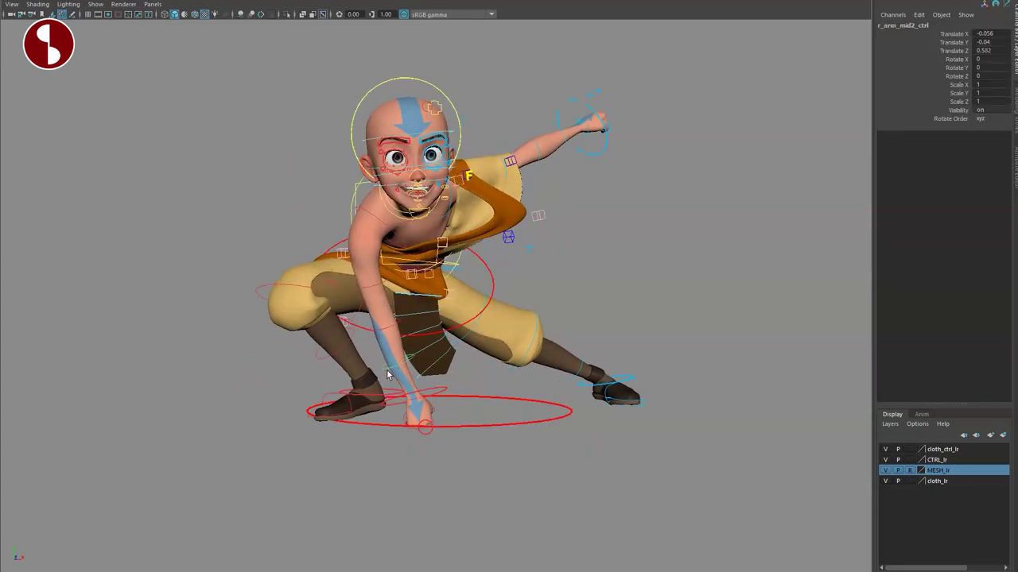
{"action": "key", "text": "e"}
{"action": "key", "text": "alt+1"}
{"action": "left_click_drag", "start_coordinate": [417, 364], "coordinate": [490, 345]}
{"action": "middle_click_drag", "start_coordinate": [490, 345], "coordinate": [522, 384], "text": "alt"}
{"action": "left_click_drag", "start_coordinate": [382, 356], "coordinate": [687, 345], "text": "alt"}
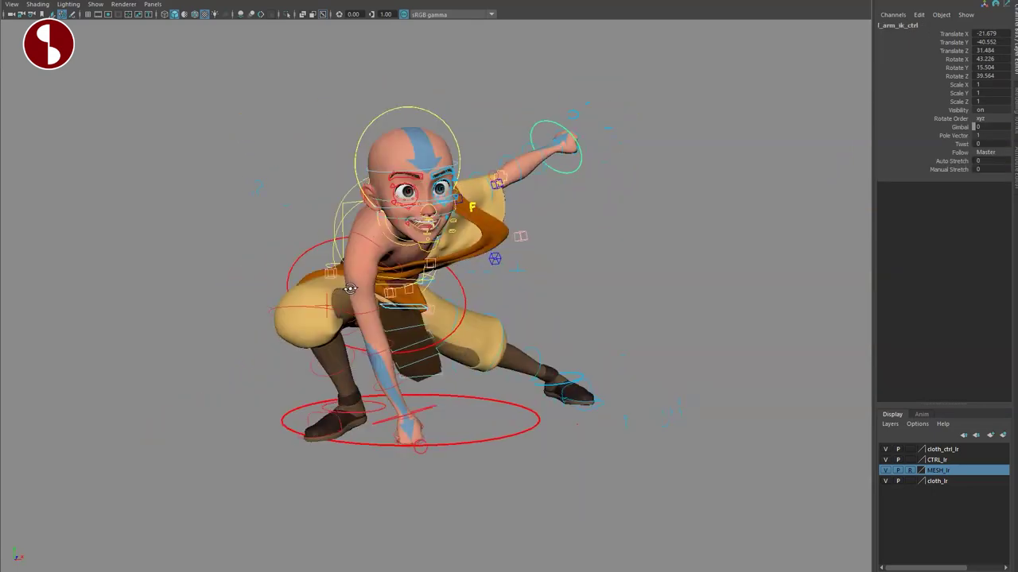
- Examine the posed character with its controls displayed, checking the shoulder, back, face and robe up close and the whole pose
{"action": "left_click_drag", "start_coordinate": [350, 288], "coordinate": [324, 283], "text": "alt"}
{"action": "right_click_drag", "start_coordinate": [324, 283], "coordinate": [554, 397], "text": "alt"}
{"action": "left_click_drag", "start_coordinate": [554, 398], "coordinate": [532, 358], "text": "alt"}
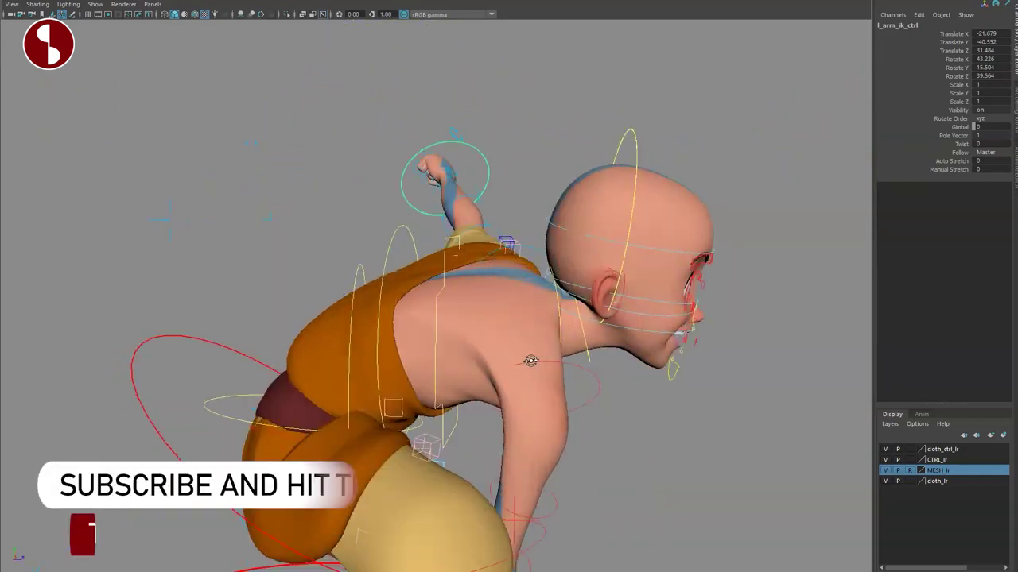
{"action": "right_click_drag", "start_coordinate": [532, 359], "coordinate": [389, 307], "text": "alt"}
{"action": "middle_click_drag", "start_coordinate": [388, 307], "coordinate": [390, 224], "text": "alt"}
{"action": "left_click_drag", "start_coordinate": [421, 294], "coordinate": [455, 298], "text": "alt"}
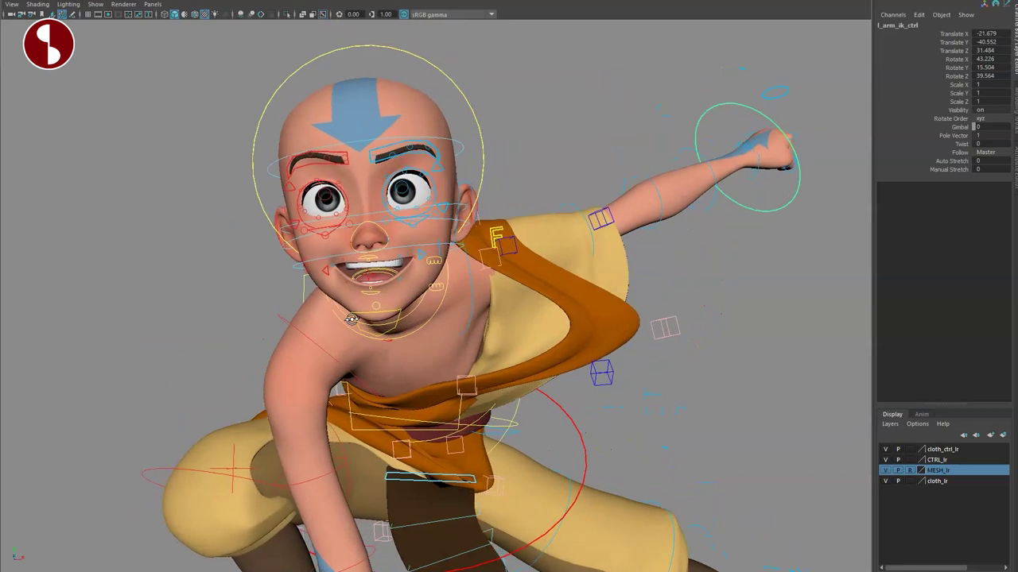
{"action": "right_click_drag", "start_coordinate": [260, 260], "coordinate": [283, 270], "text": "alt"}
{"action": "middle_click_drag", "start_coordinate": [287, 275], "coordinate": [293, 240], "text": "alt"}
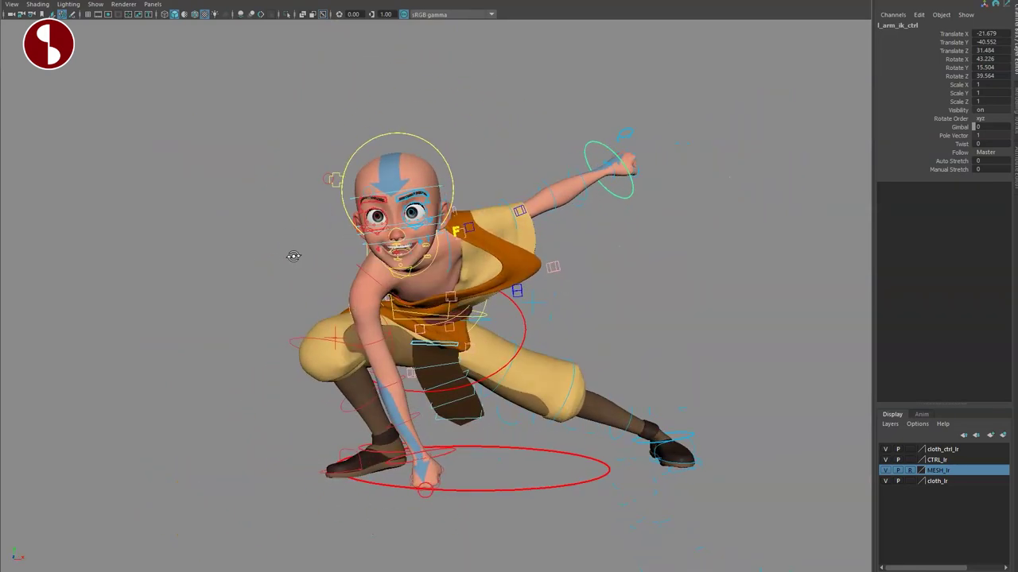